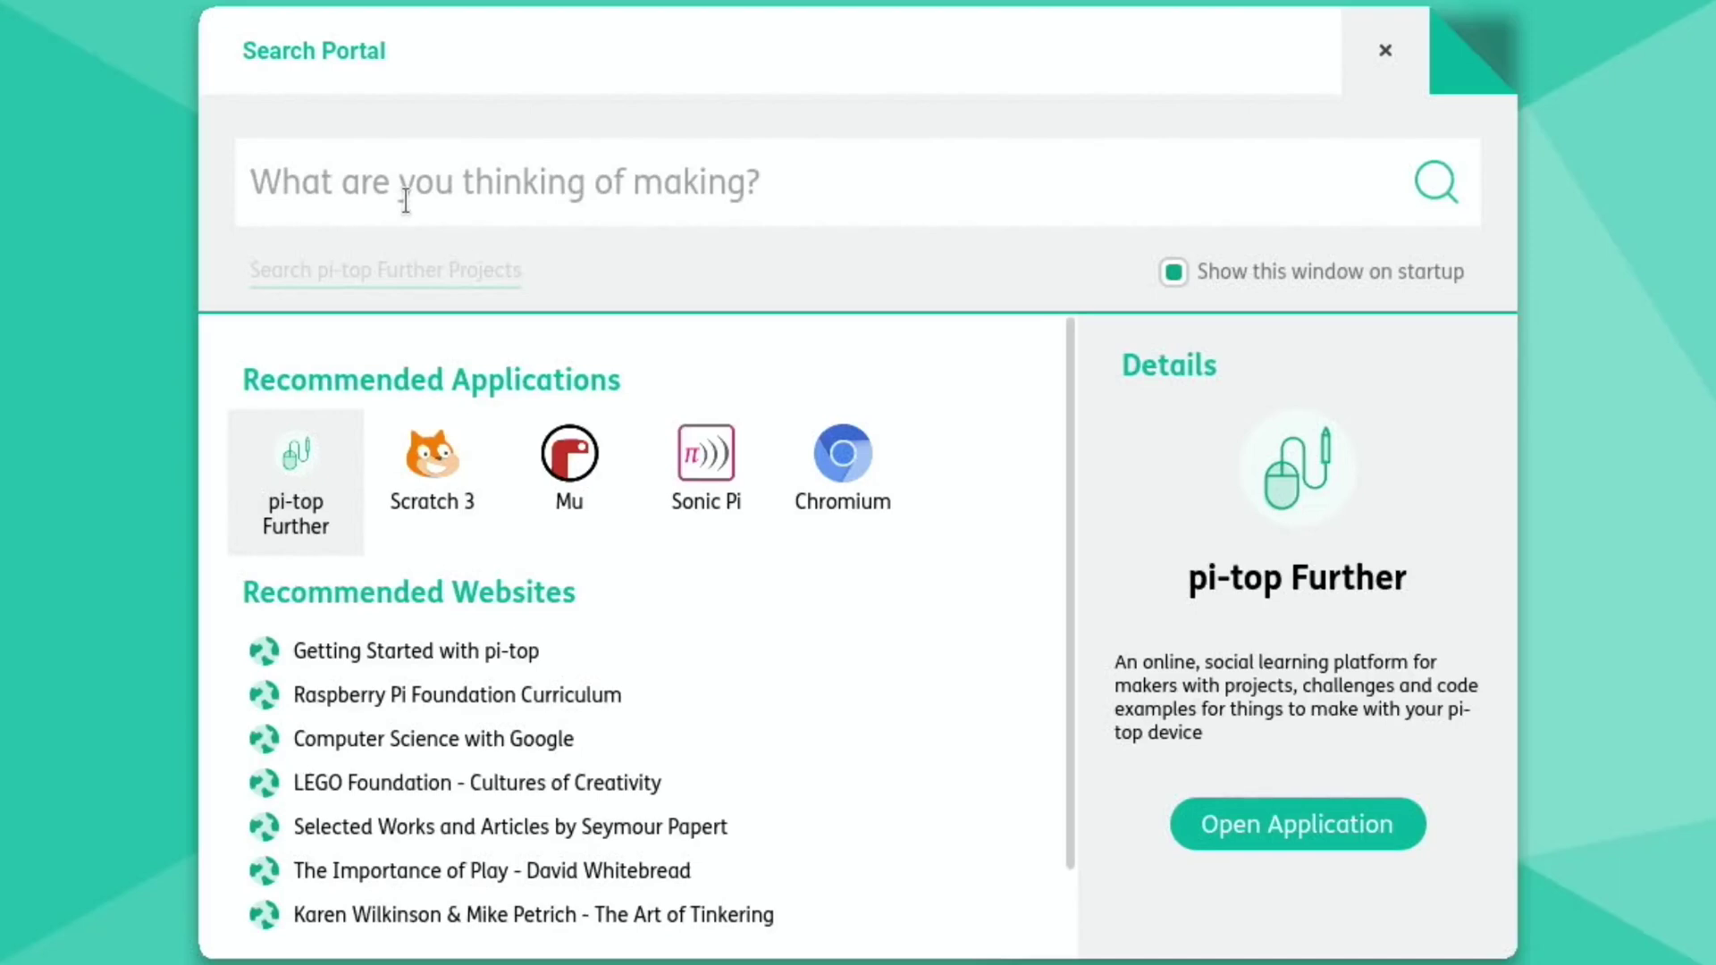
Search the Search Portal for "draw", and replace the query with "photo" to look at the suggested applications
{"action": "type", "text": "draw"}
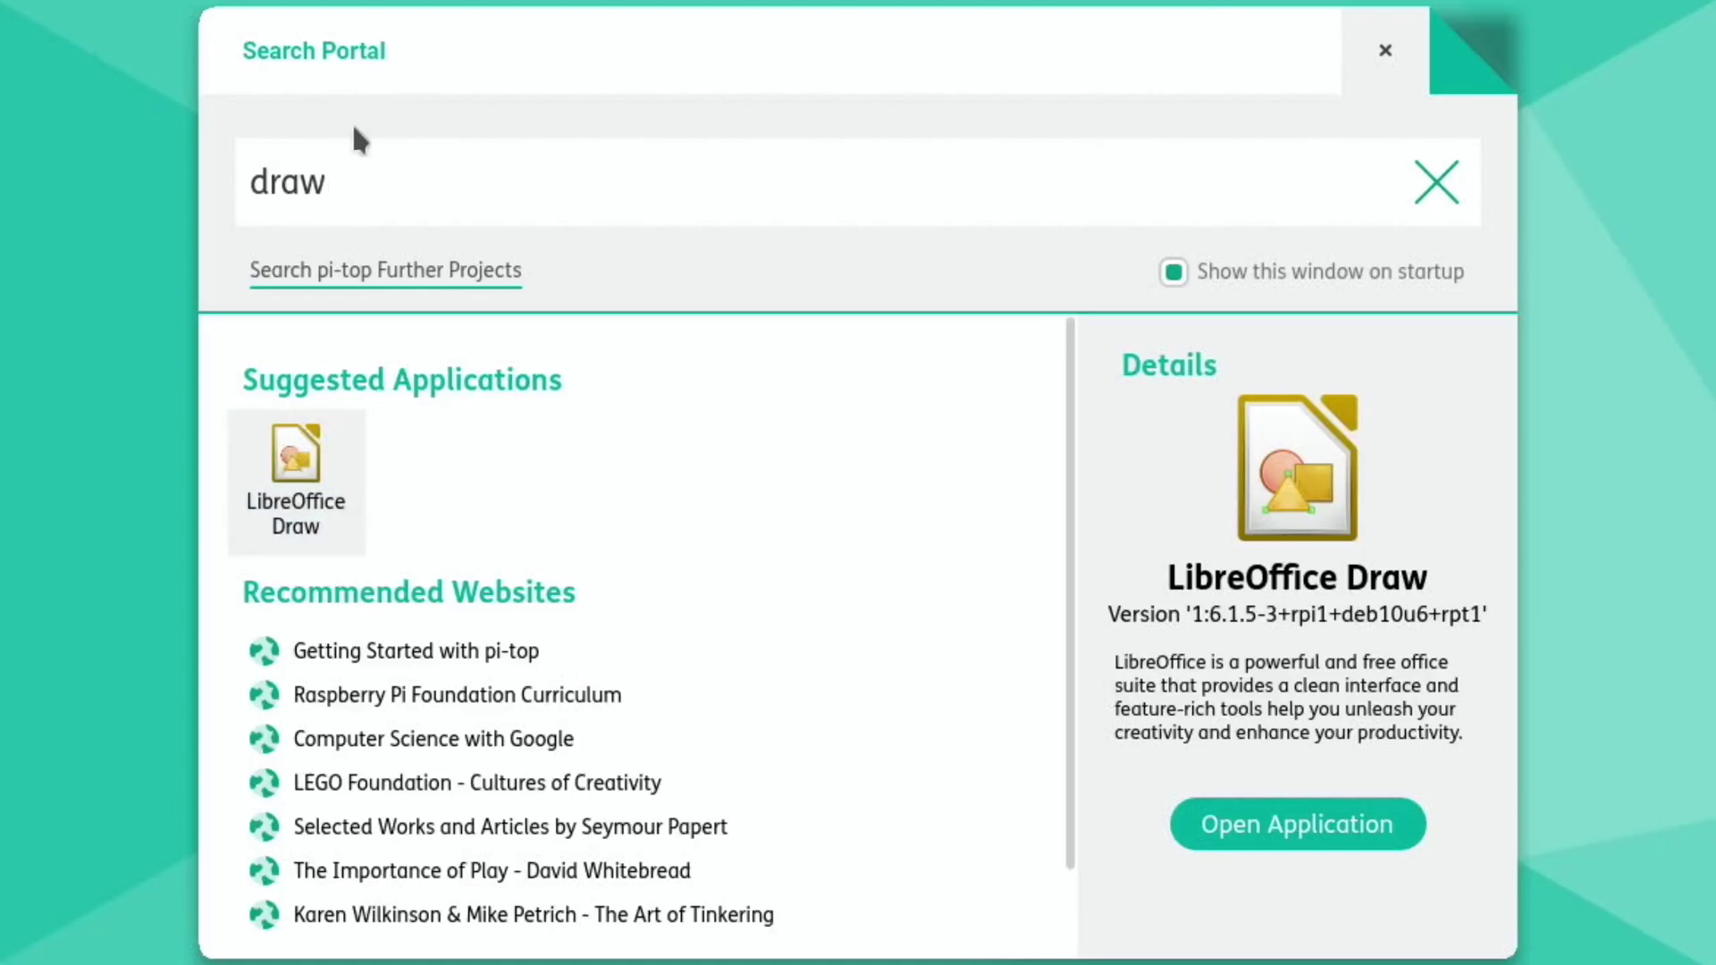
{"action": "key", "text": "BackSpace"}
{"action": "key", "text": "BackSpace"}
{"action": "key", "text": "BackSpace"}
{"action": "key", "text": "BackSpace"}
{"action": "type", "text": "photo"}
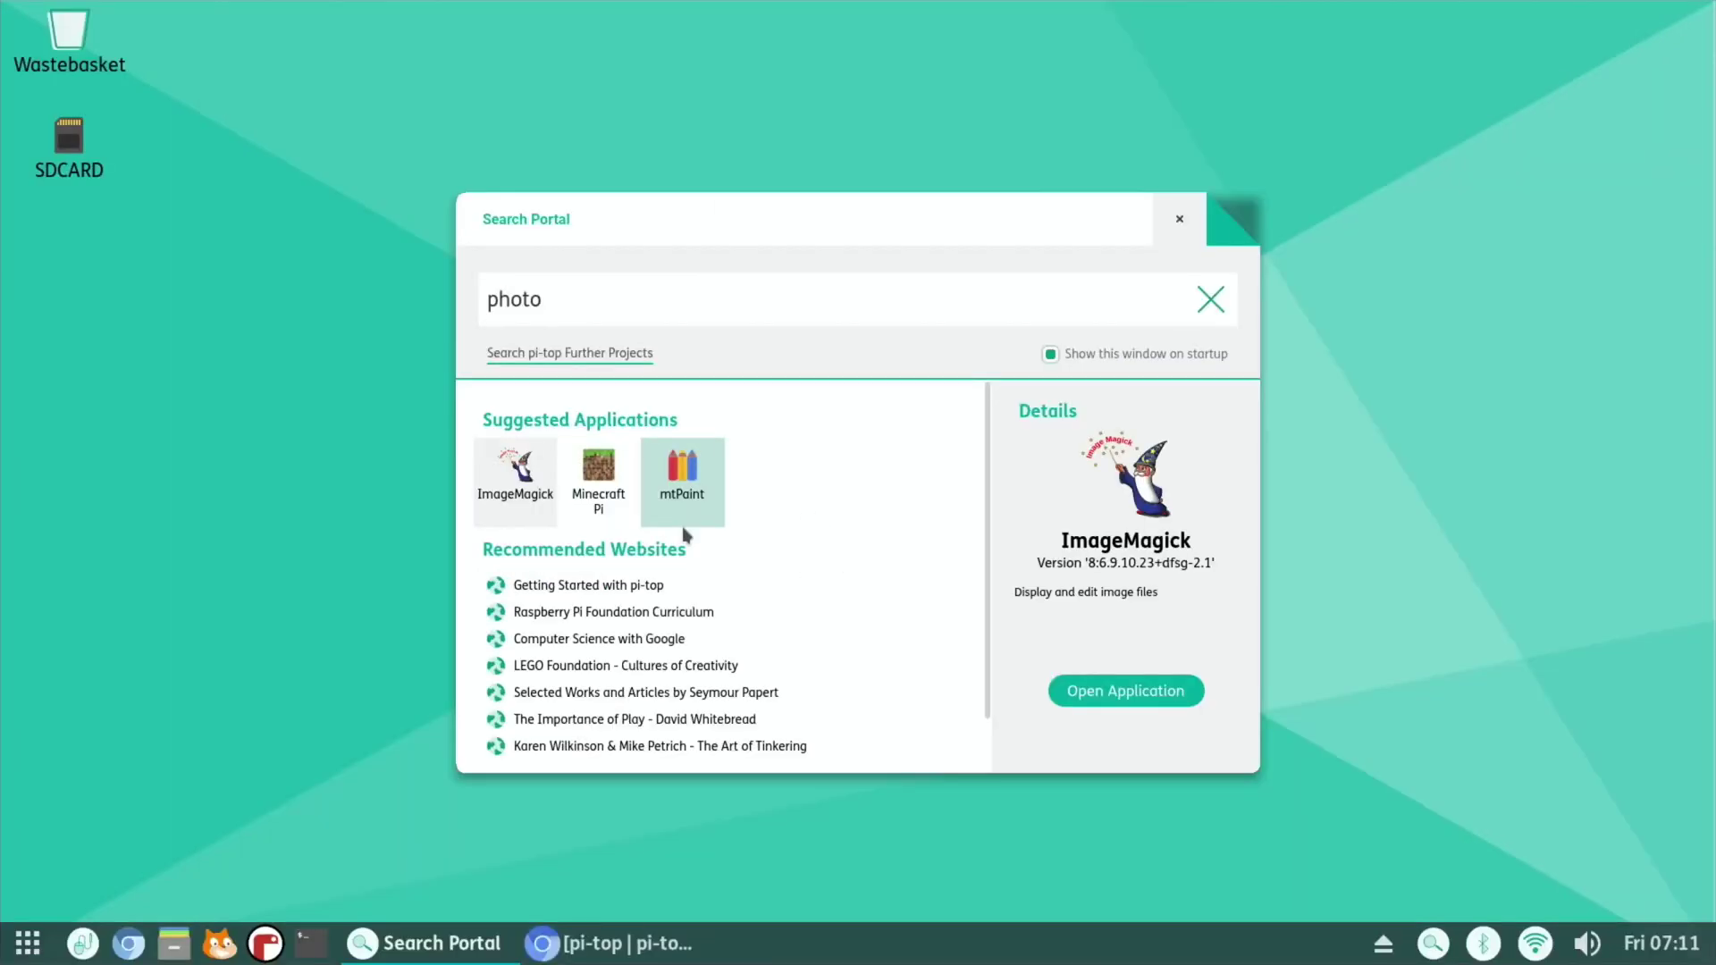
Look through the Programming and Education categories of the installed applications
{"action": "left_click", "coordinate": [30, 945]}
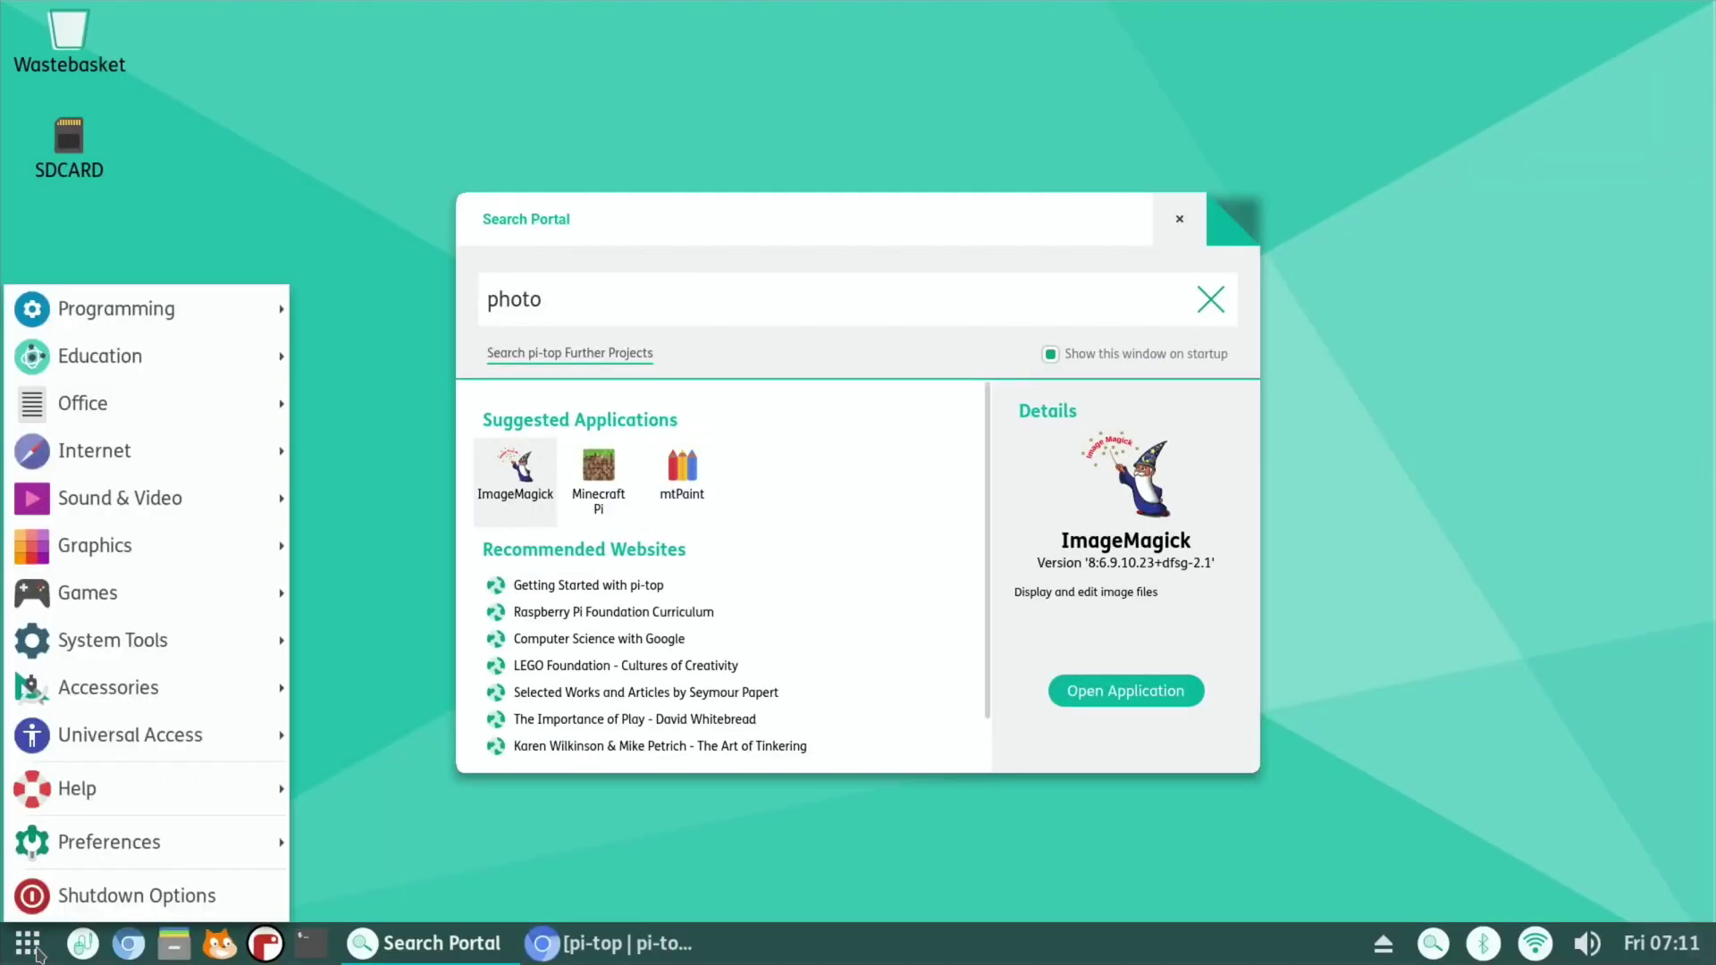
{"action": "mouse_move", "coordinate": [82, 319]}
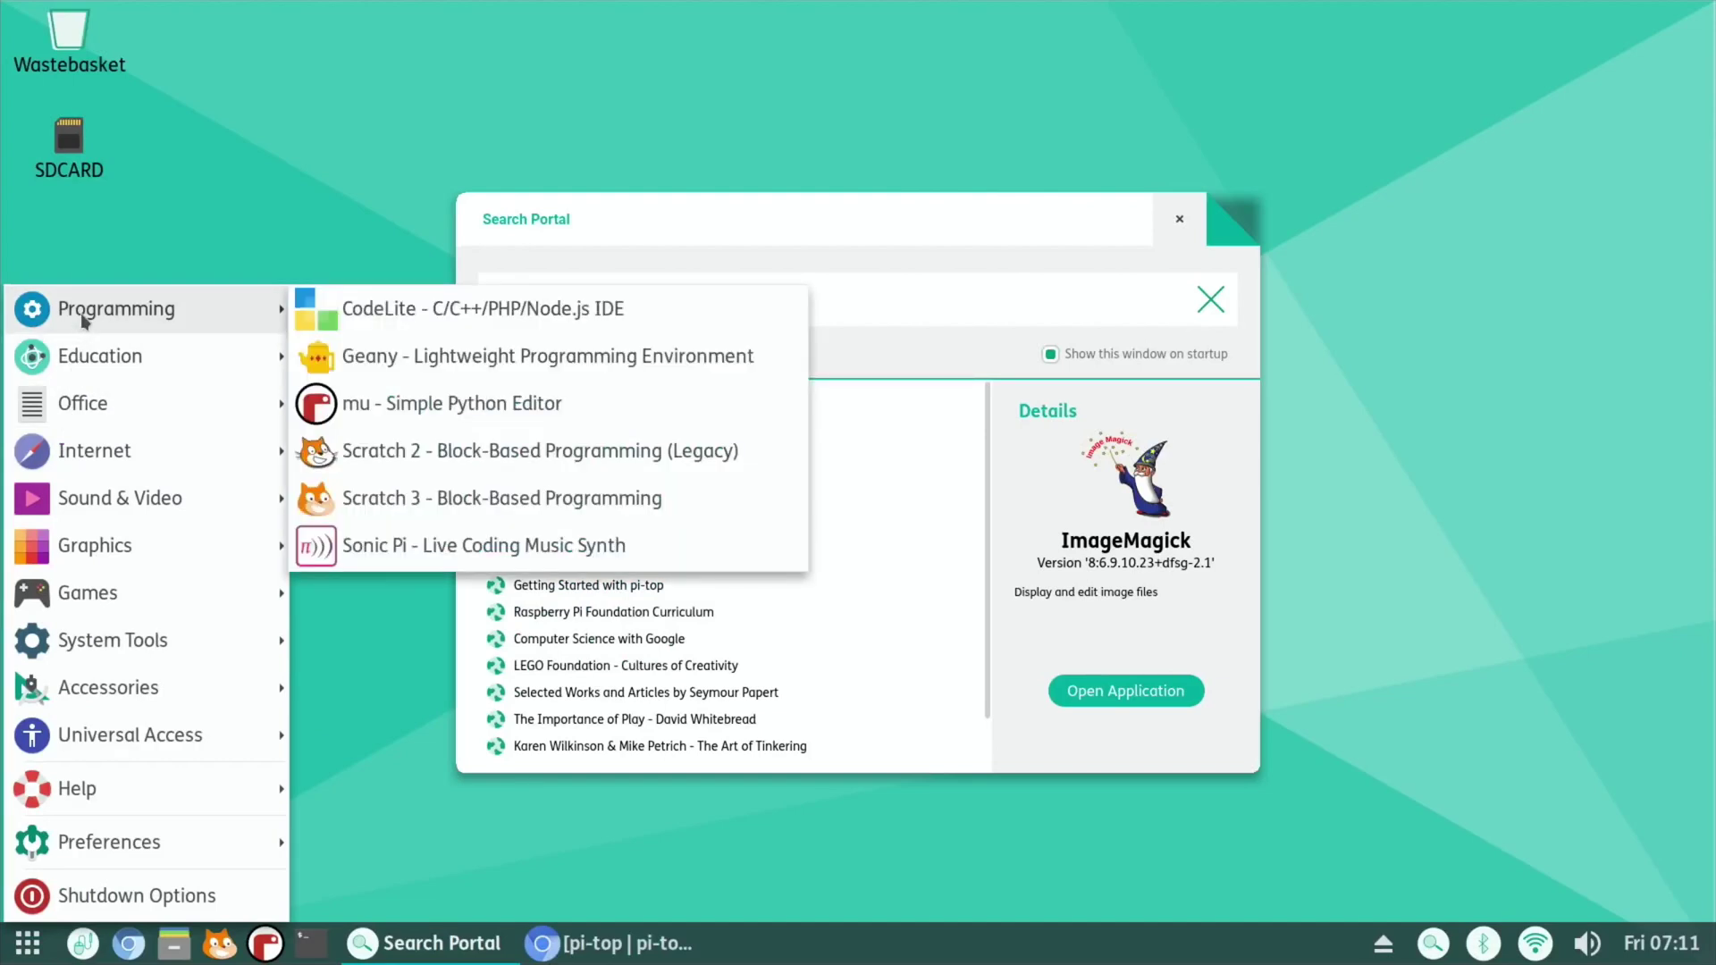
{"action": "mouse_move", "coordinate": [105, 357]}
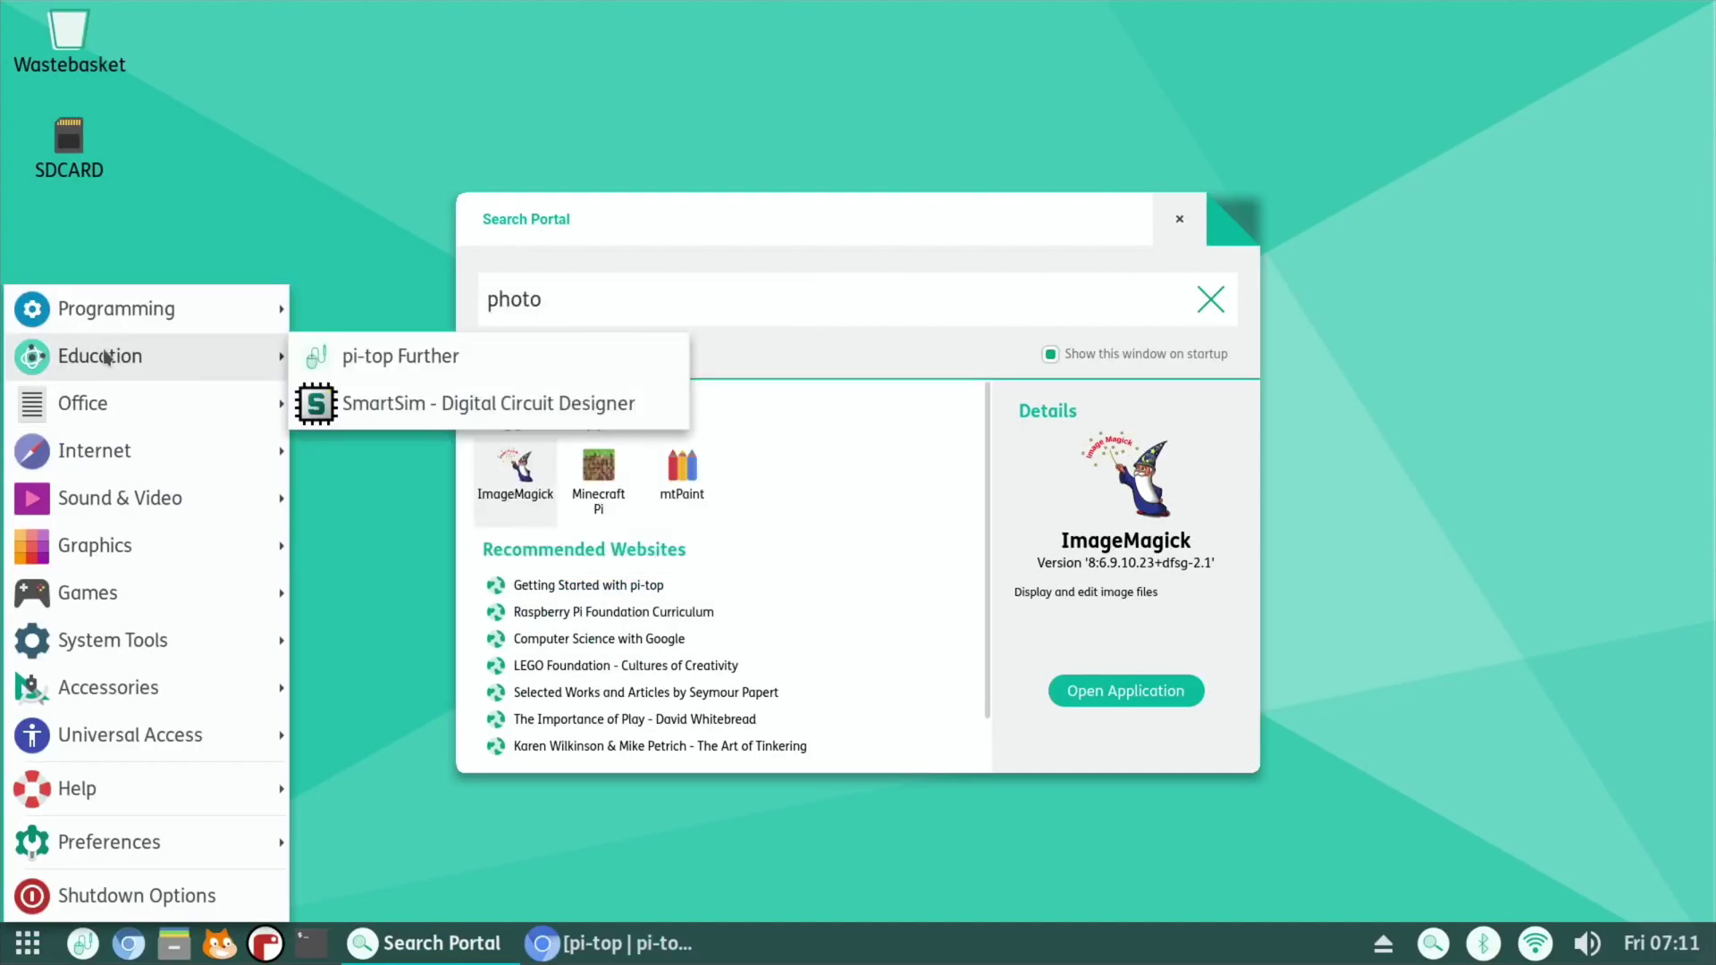
{"action": "left_click", "coordinate": [210, 235]}
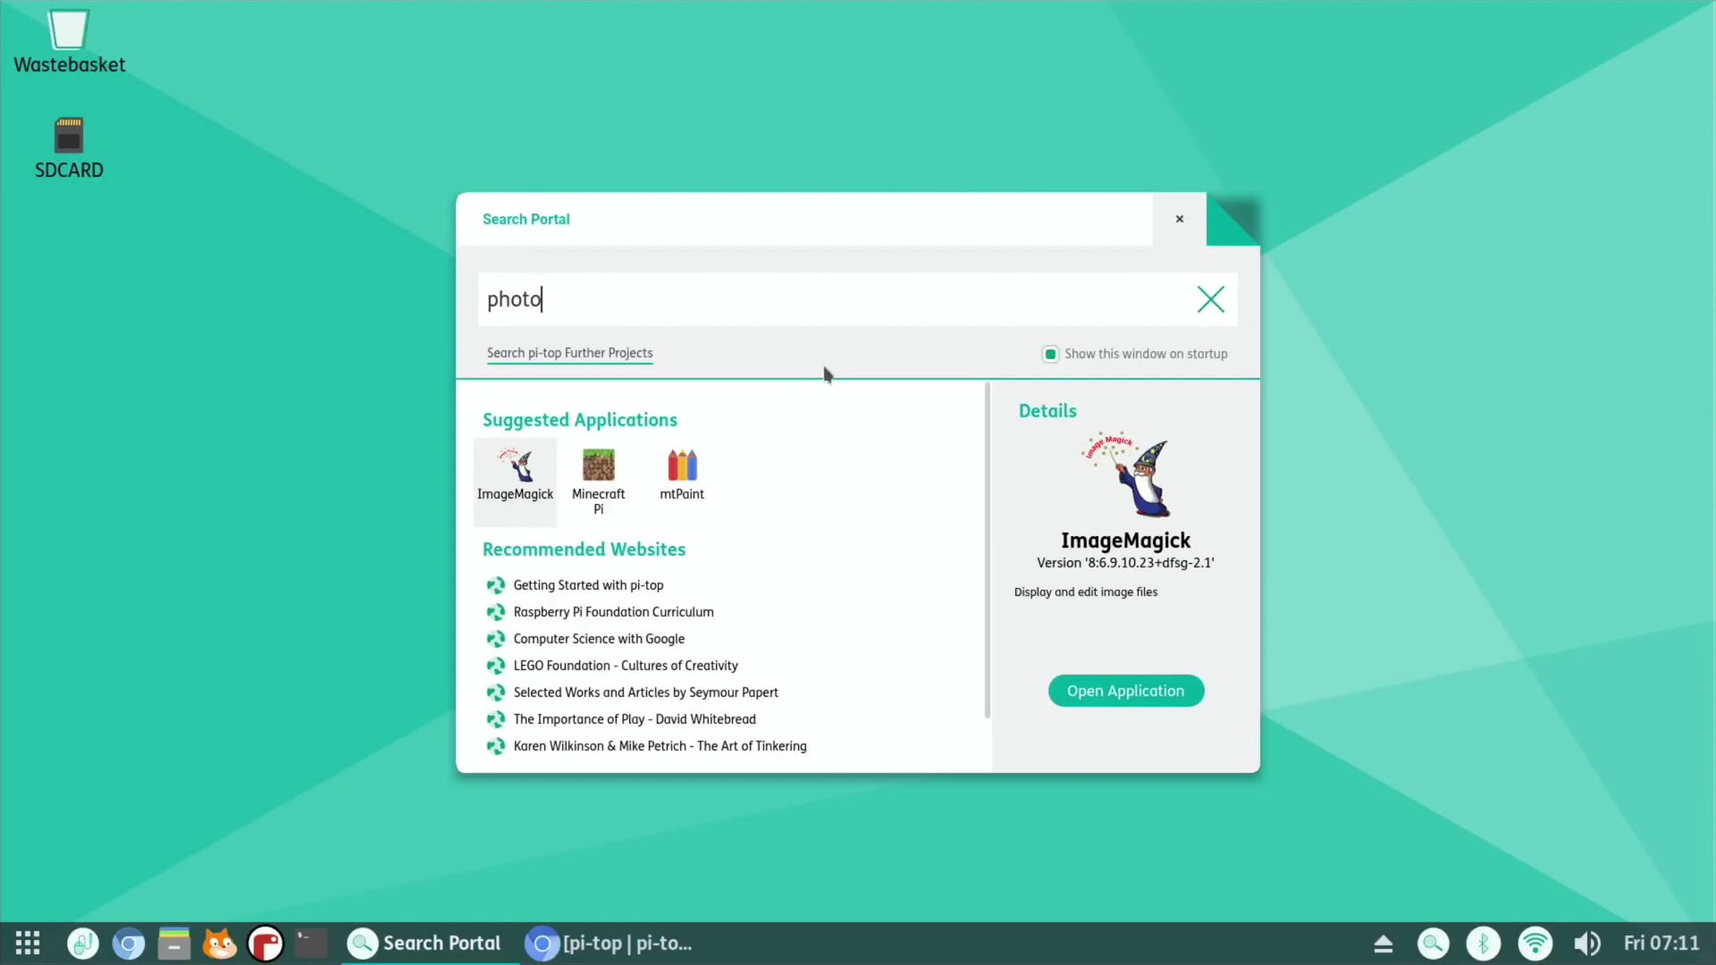
Close the Search Portal and look over the pi-topOS product page in Chromium
{"action": "left_click", "coordinate": [1179, 220]}
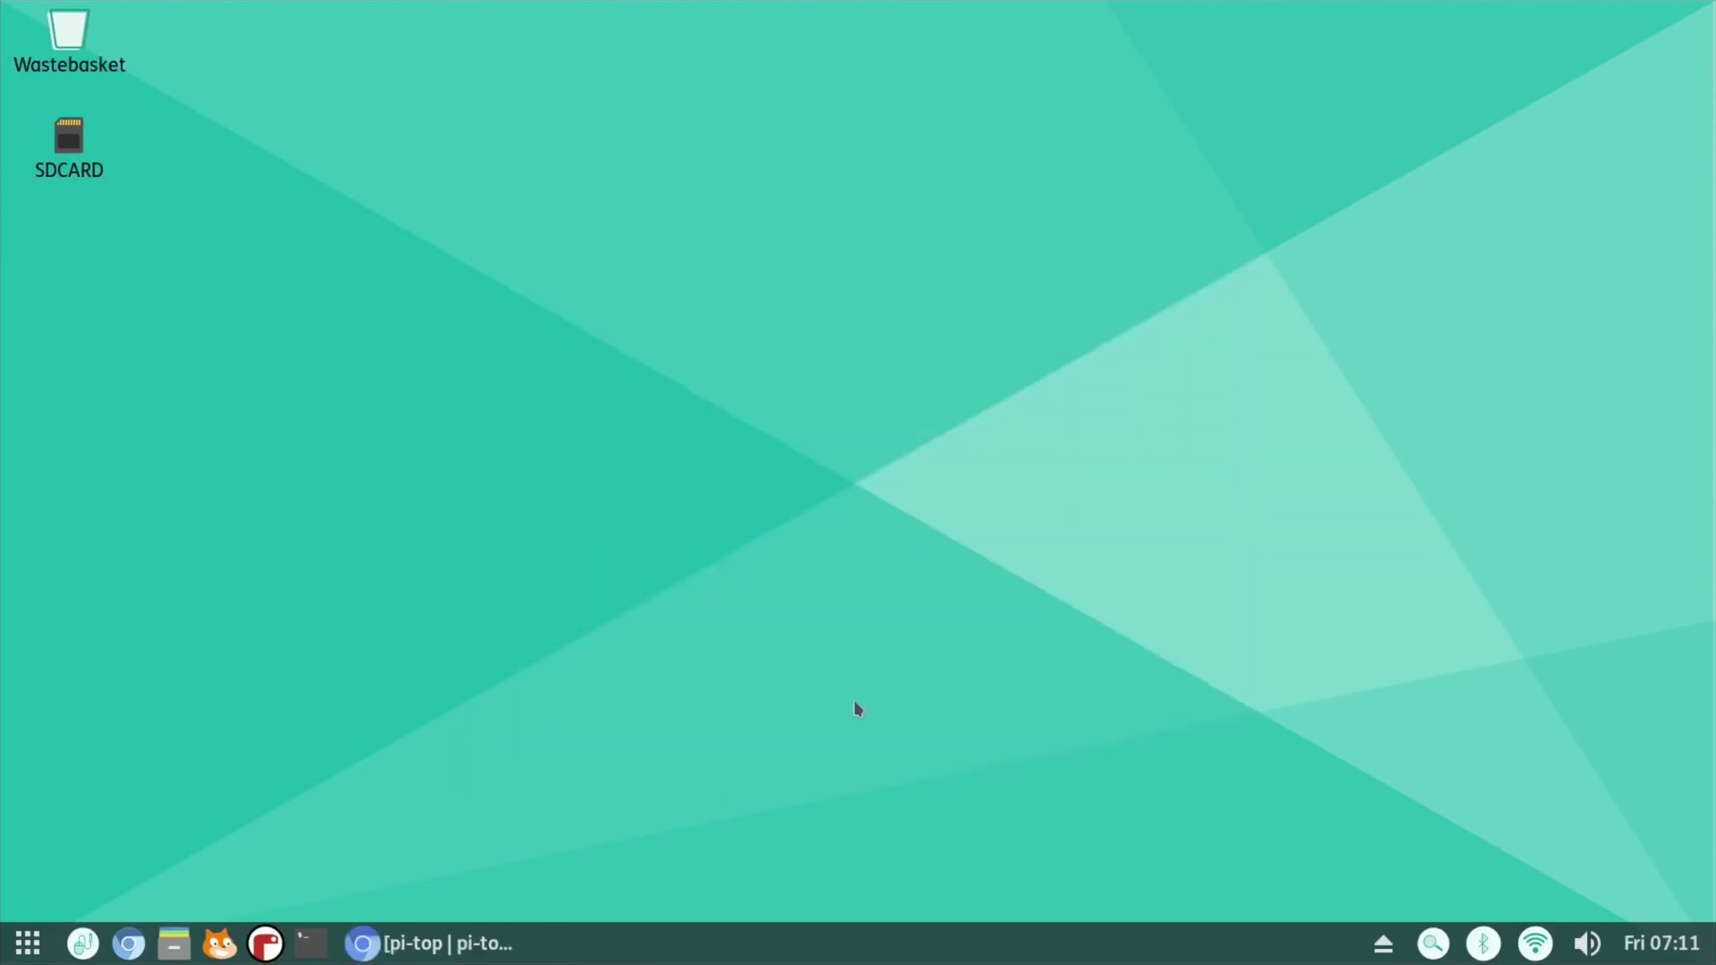
{"action": "left_click", "coordinate": [443, 945]}
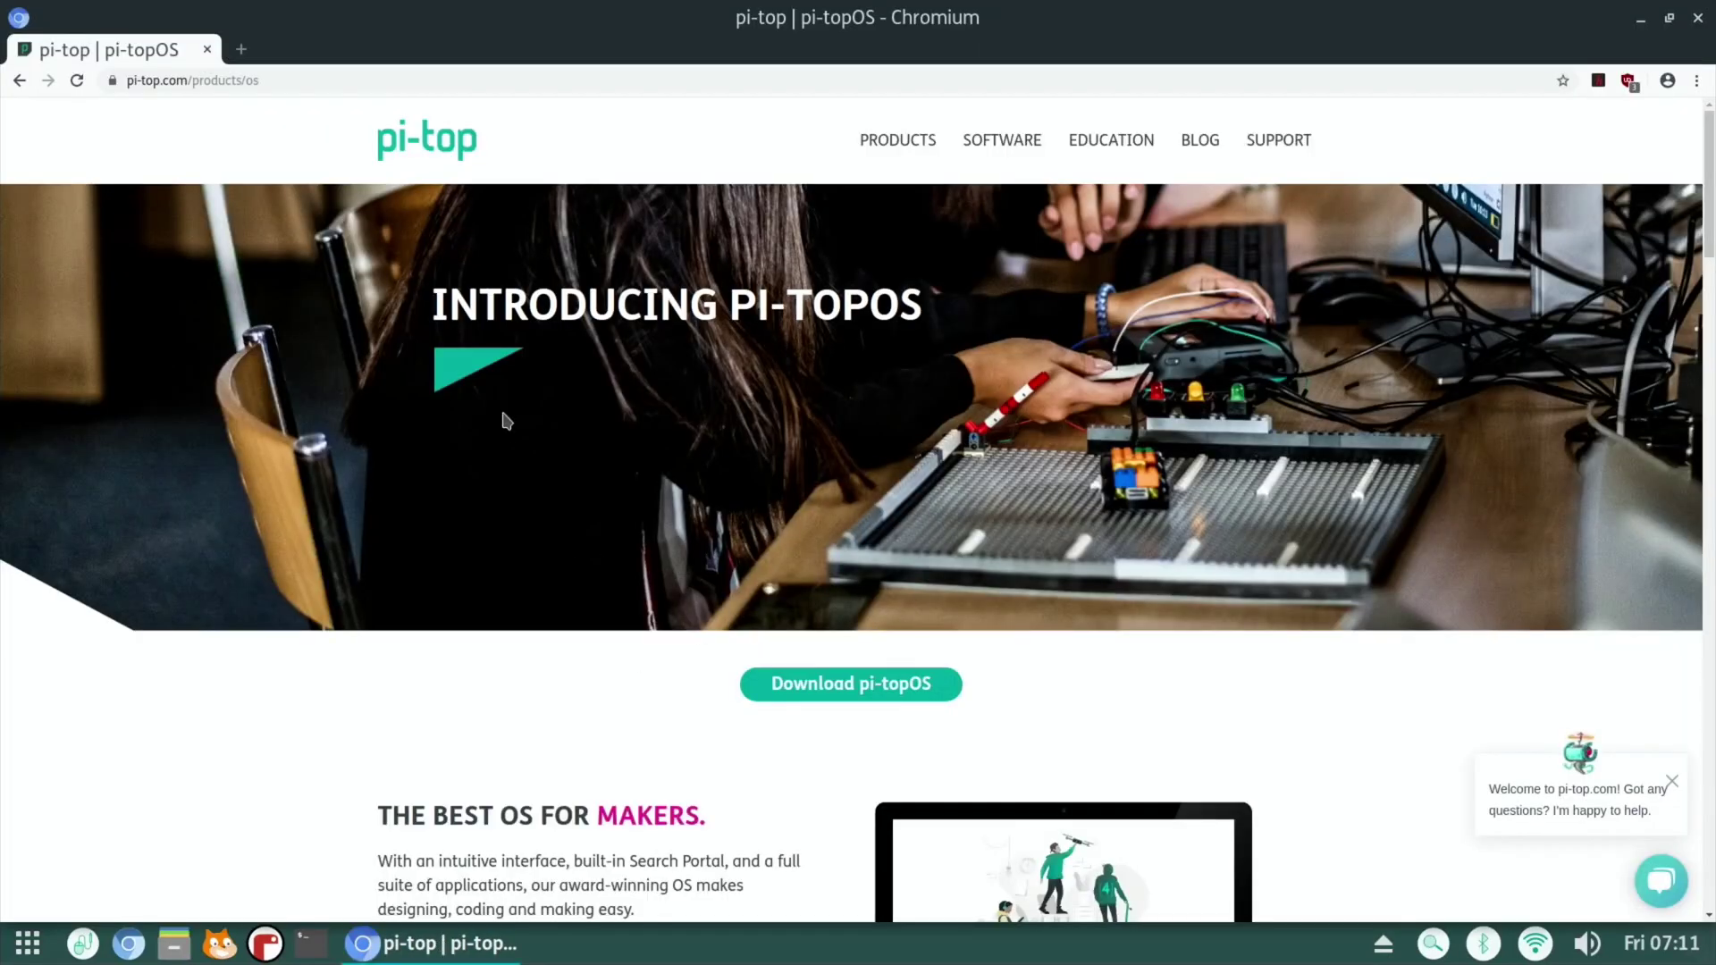
{"action": "scroll", "coordinate": [528, 436], "scroll_direction": "down", "scroll_amount": 3}
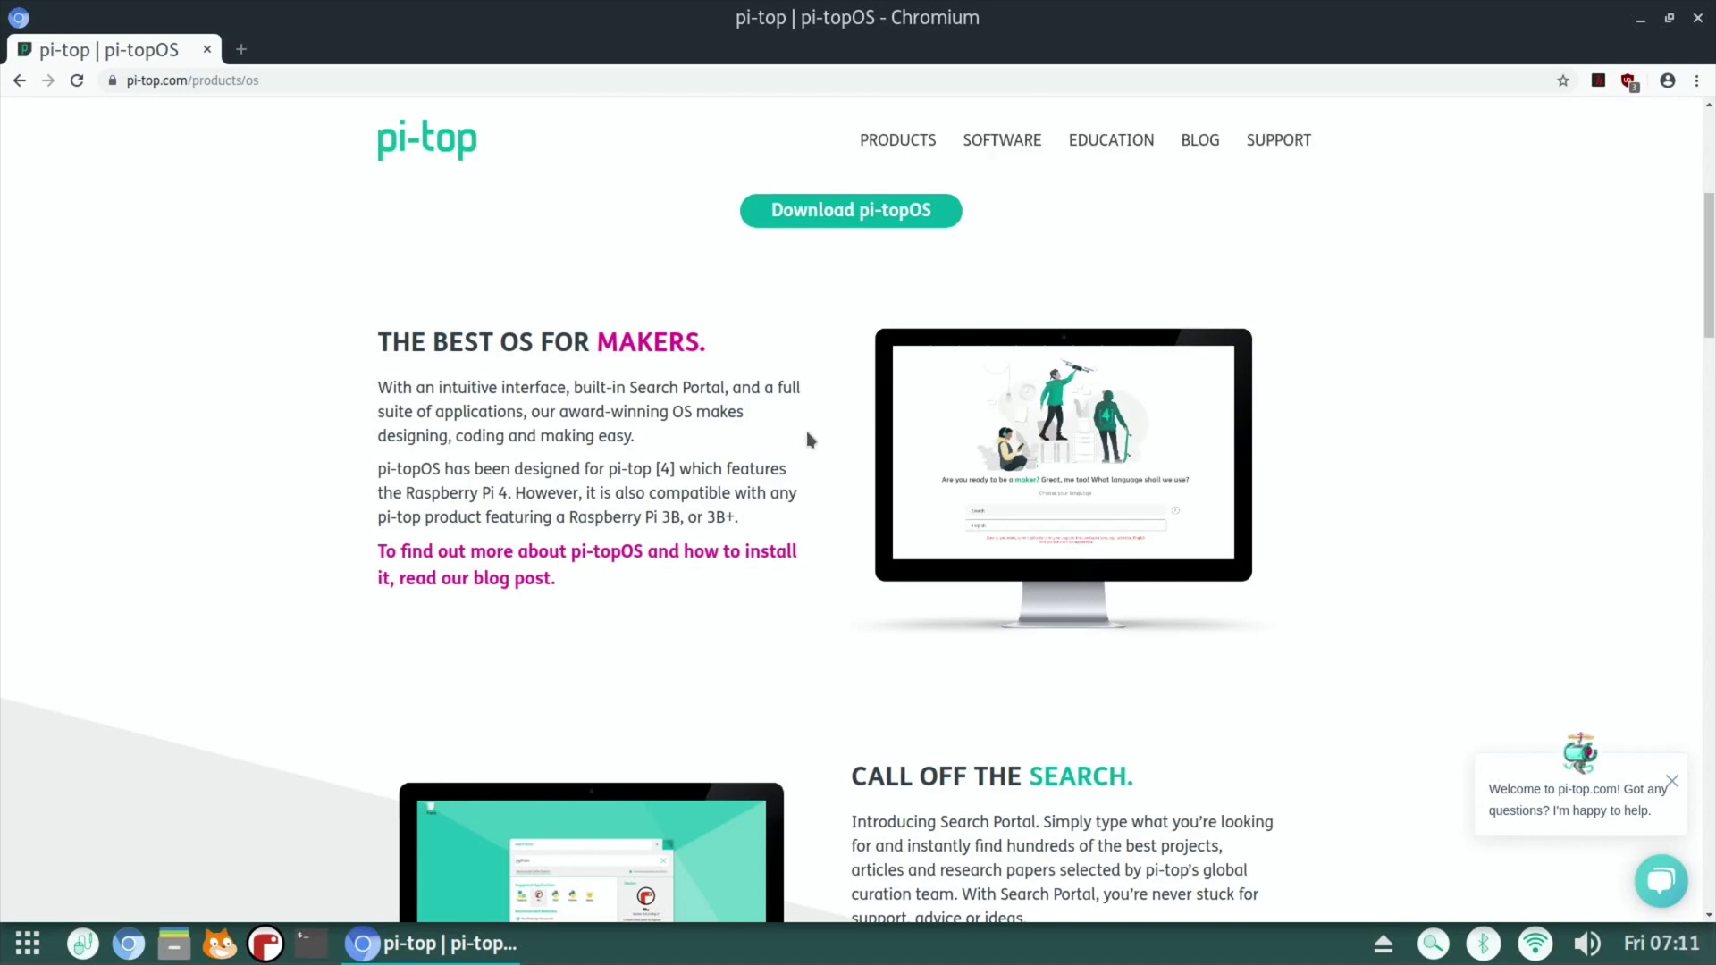
{"action": "scroll", "coordinate": [806, 431], "scroll_direction": "up", "scroll_amount": 5}
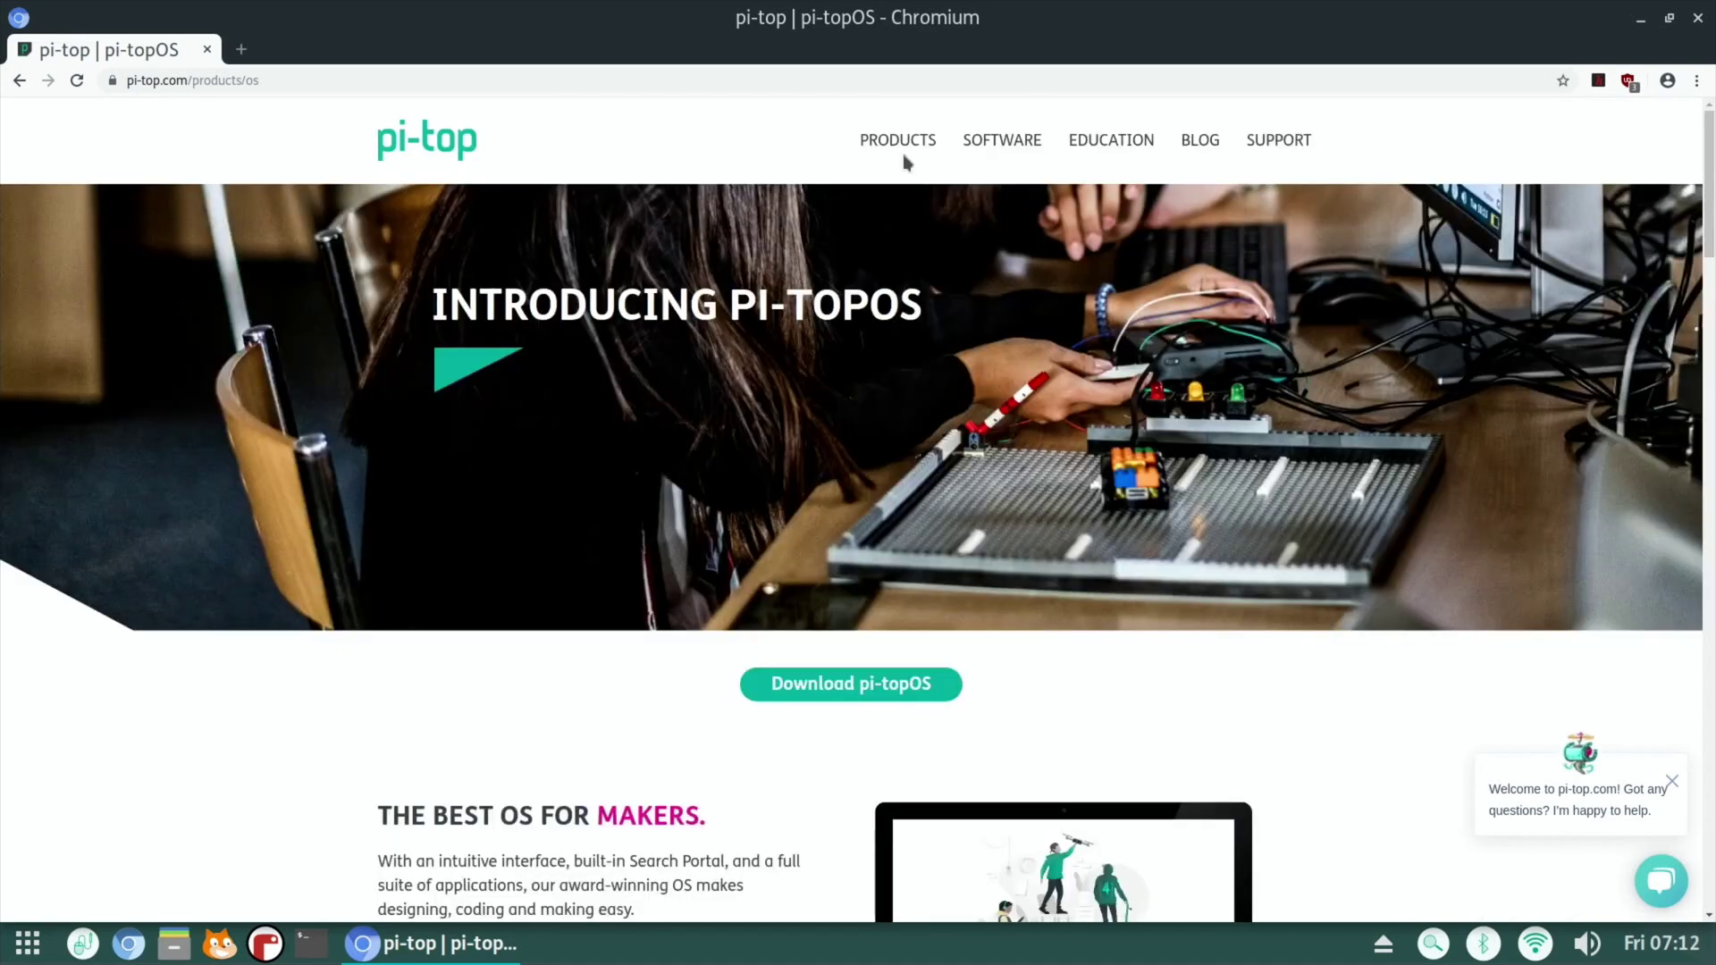
Open the pi-top Accessories page and examine the accessories down to the section with the other products
{"action": "mouse_move", "coordinate": [899, 145]}
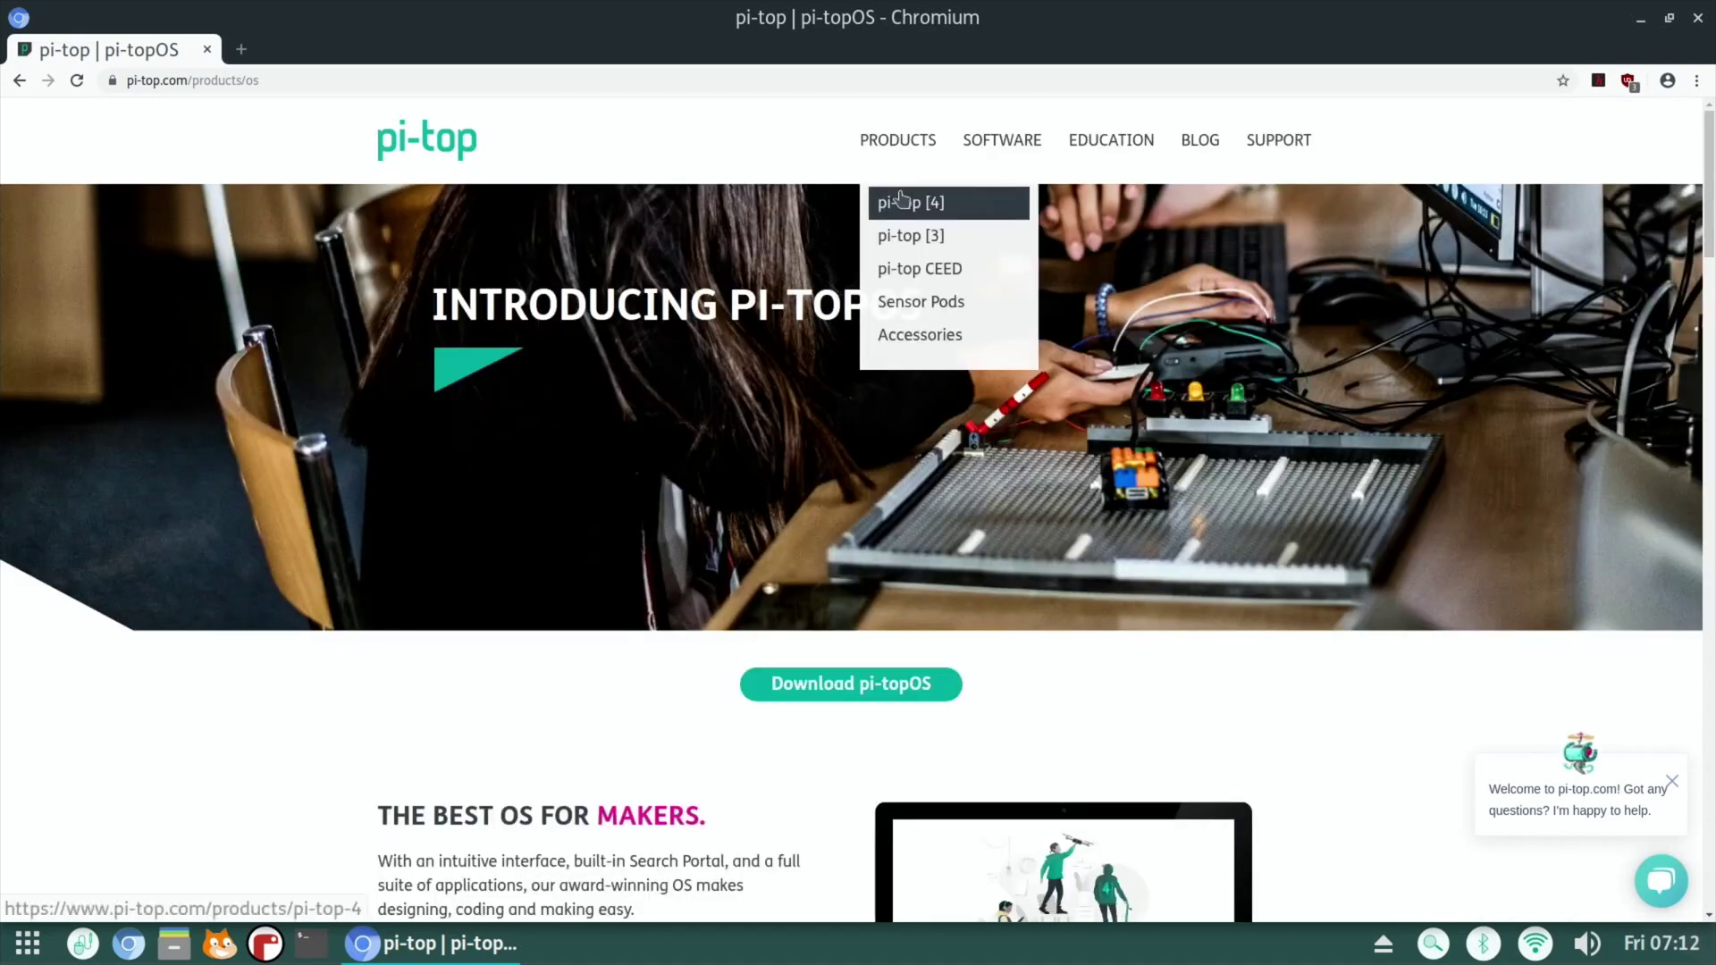
{"action": "left_click", "coordinate": [922, 334]}
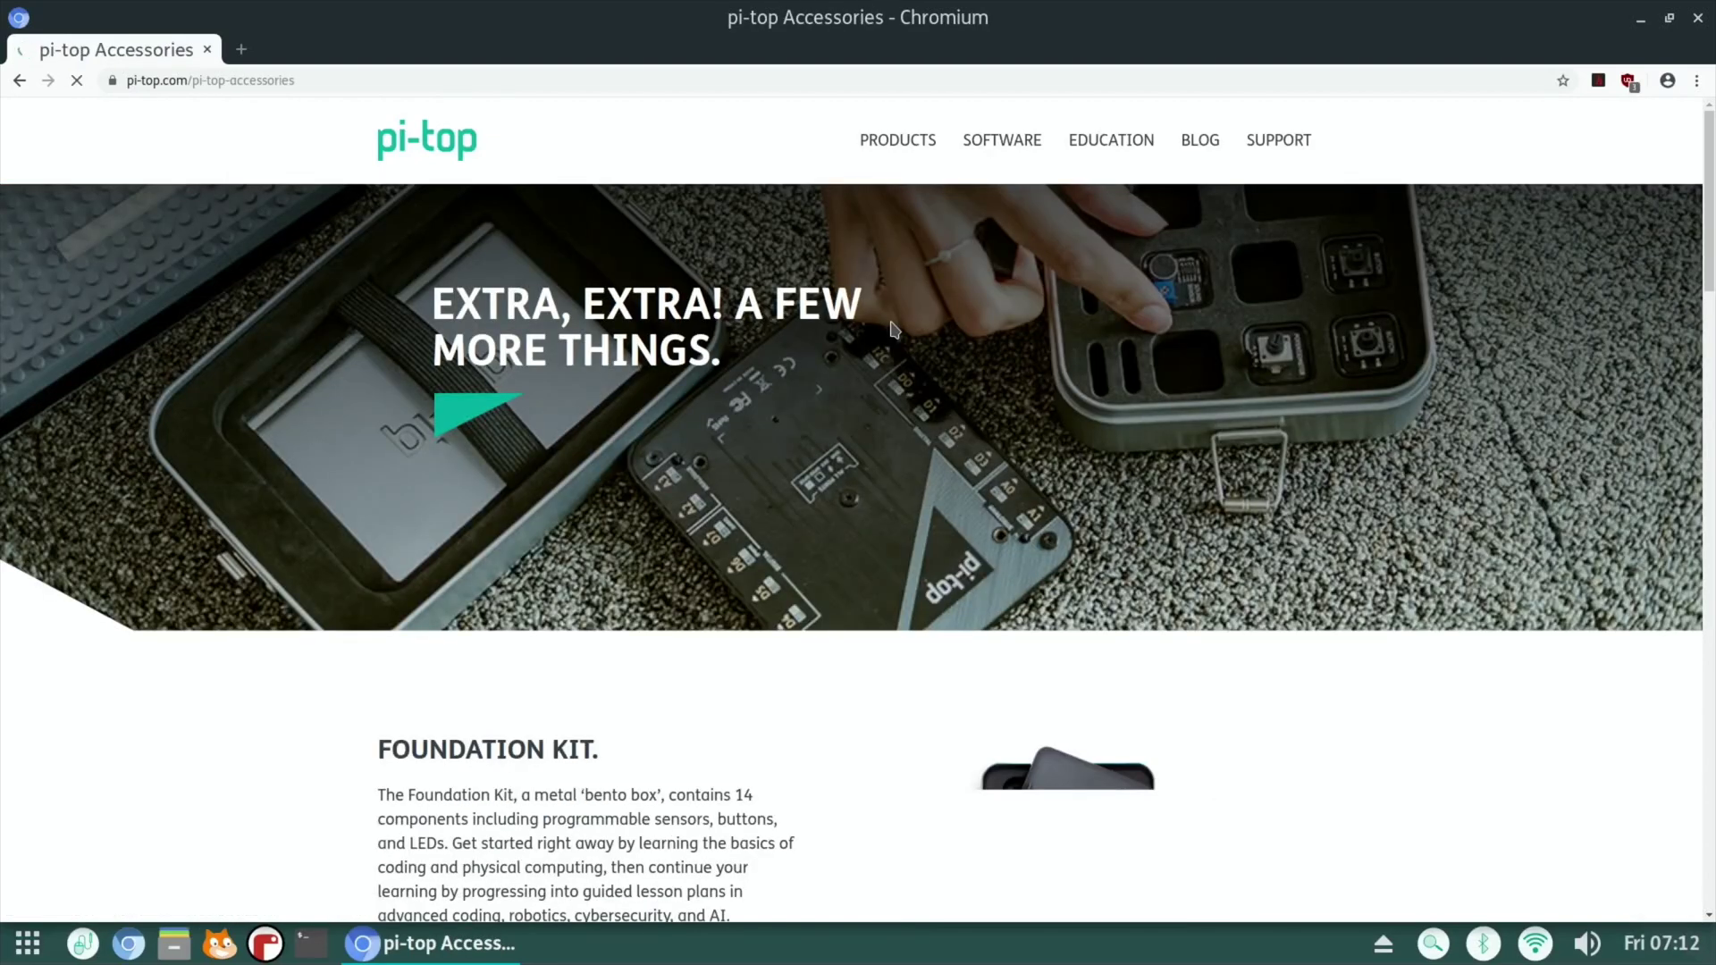
{"action": "scroll", "coordinate": [892, 331], "scroll_direction": "down", "scroll_amount": 3}
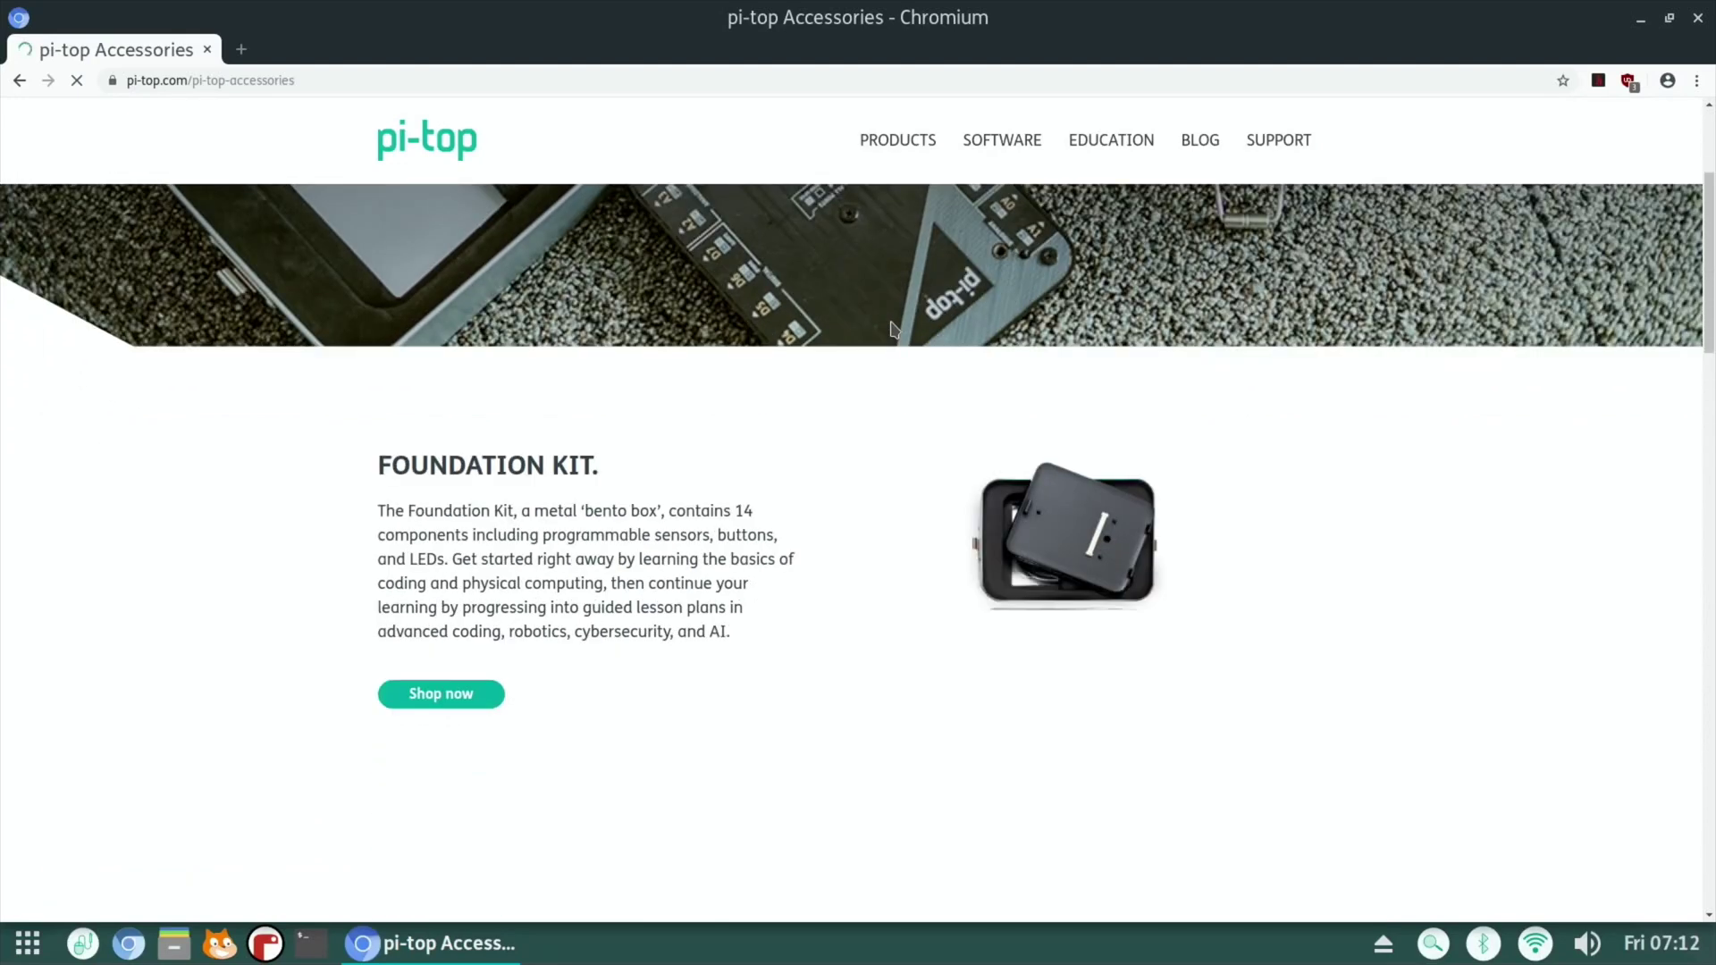
{"action": "scroll", "coordinate": [892, 330], "scroll_direction": "down", "scroll_amount": 2}
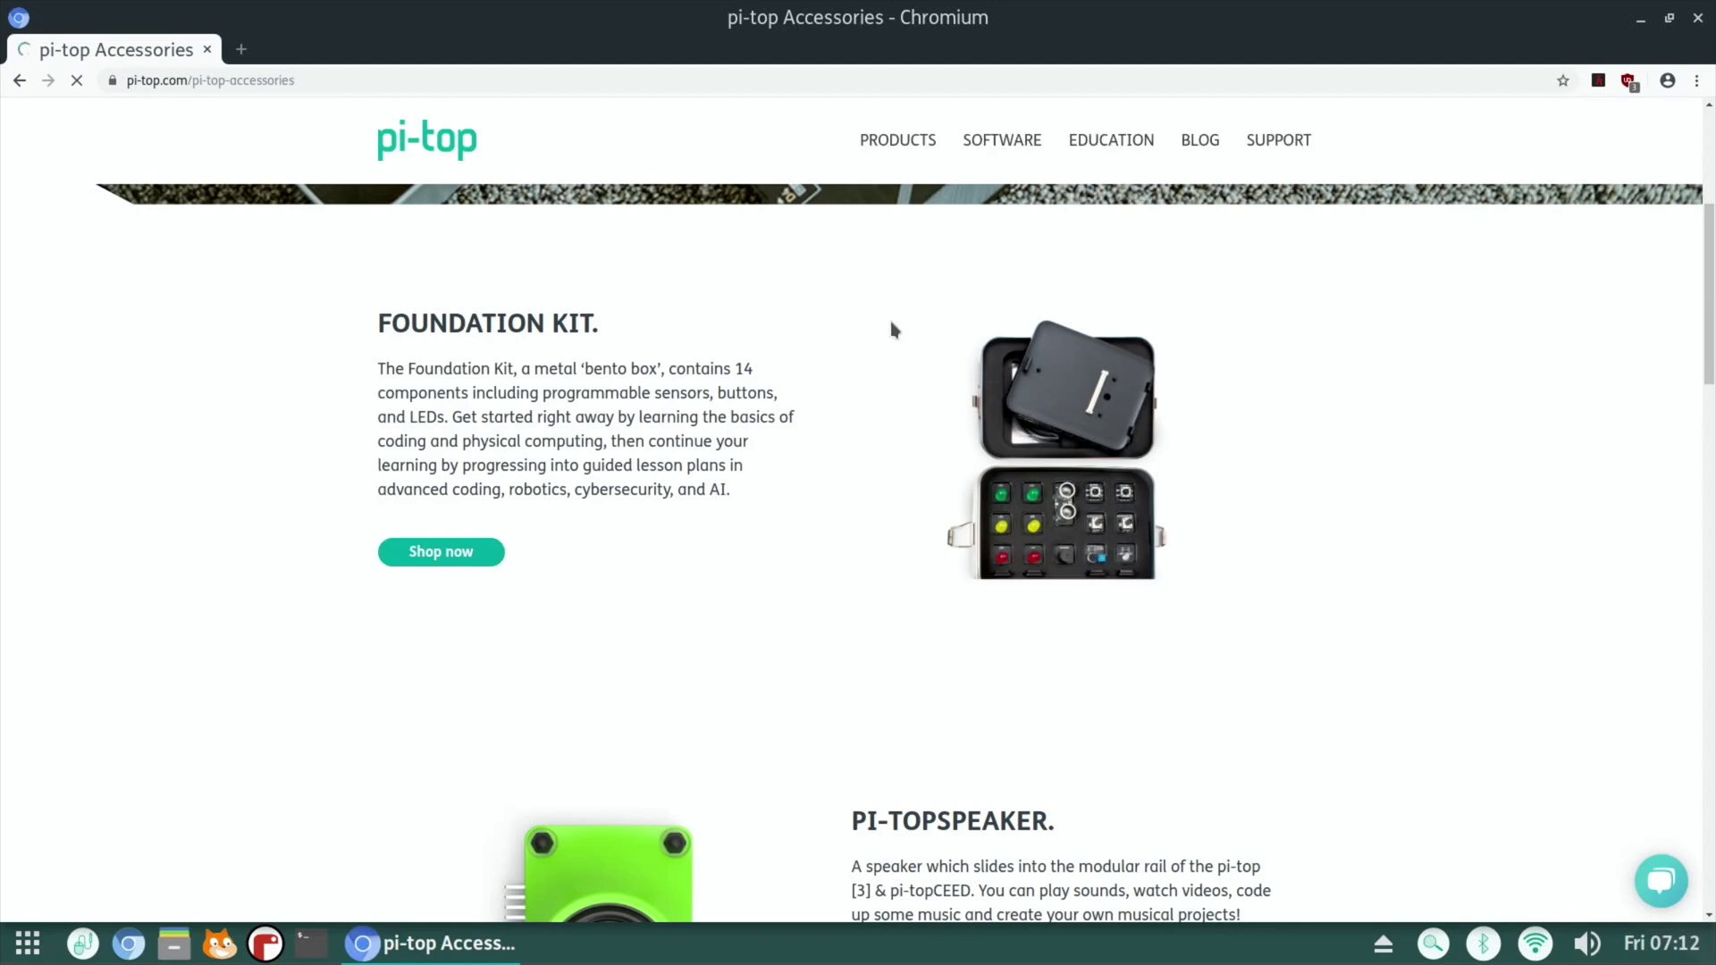
{"action": "scroll", "coordinate": [892, 330], "scroll_direction": "down", "scroll_amount": 2}
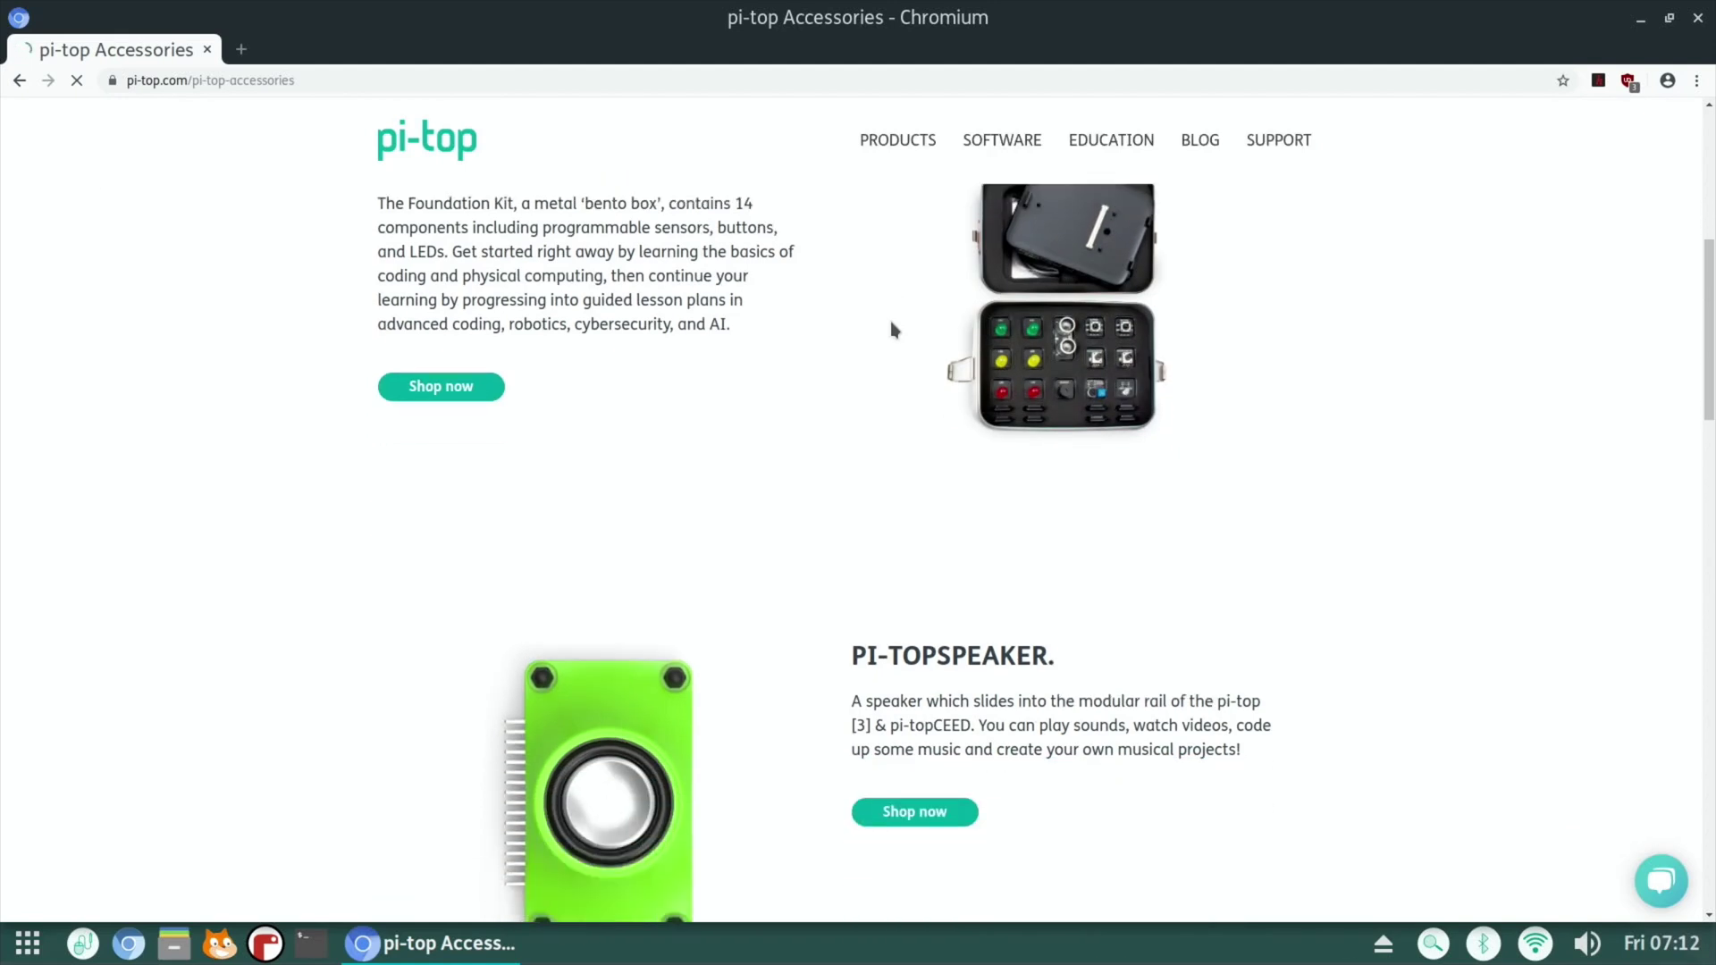
{"action": "scroll", "coordinate": [950, 445], "scroll_direction": "down", "scroll_amount": 3}
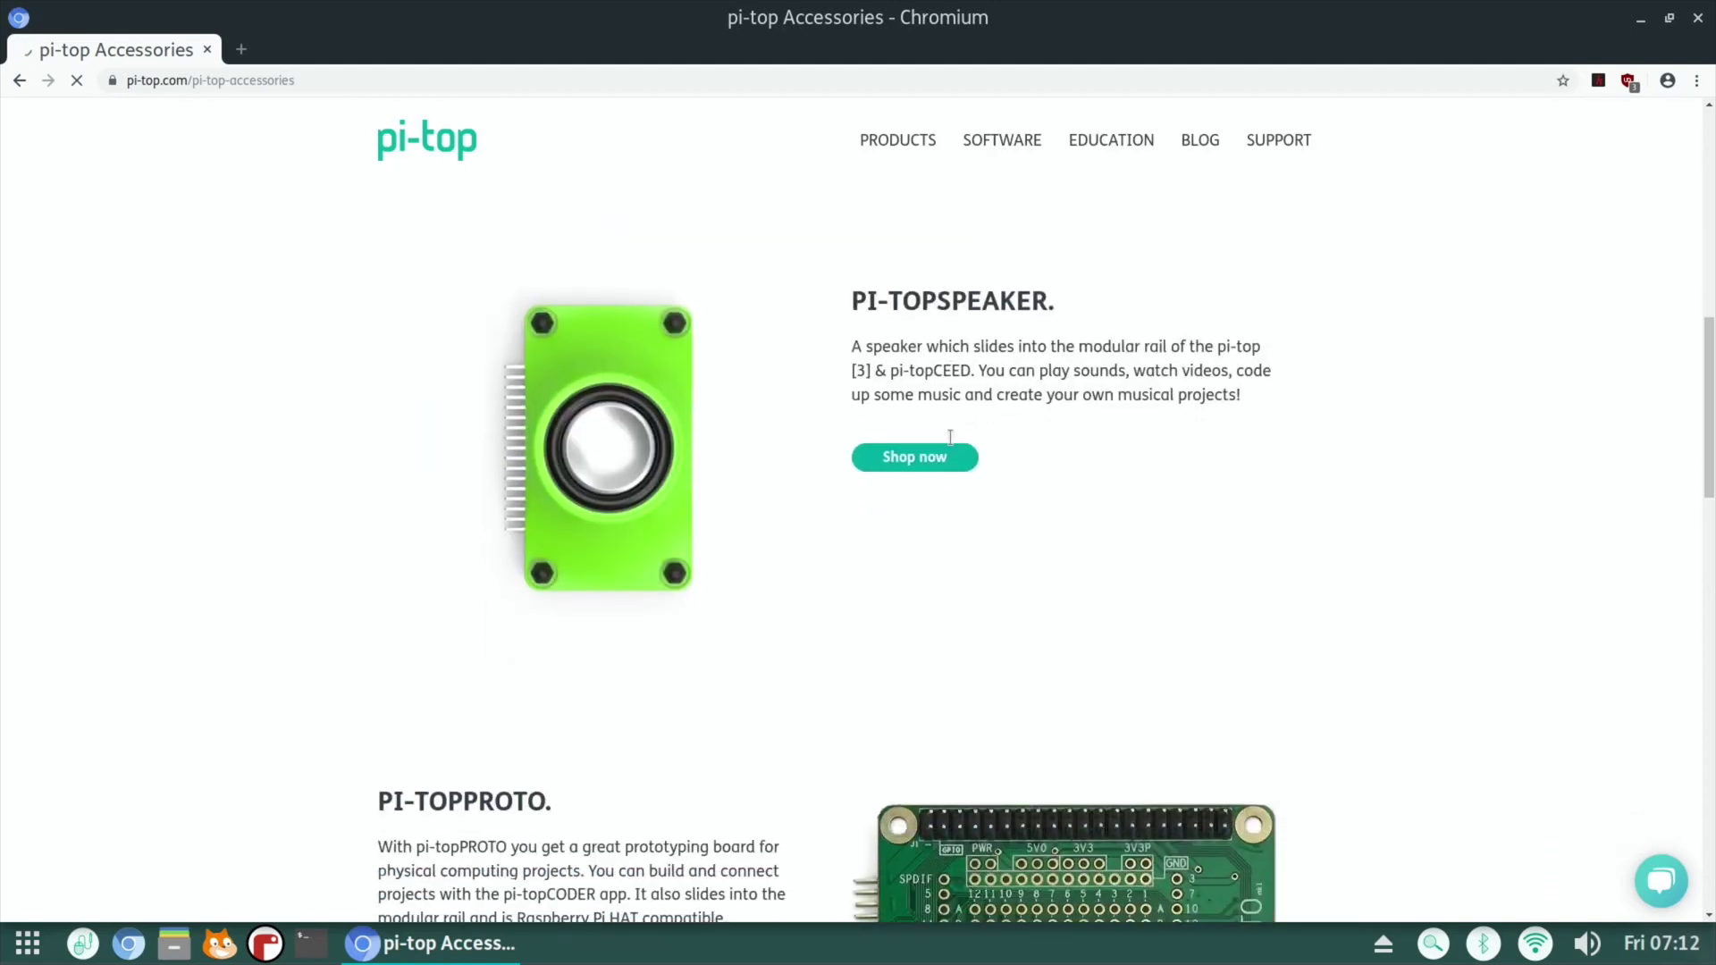
{"action": "scroll", "coordinate": [950, 440], "scroll_direction": "down", "scroll_amount": 3}
{"action": "scroll", "coordinate": [950, 437], "scroll_direction": "down", "scroll_amount": 10}
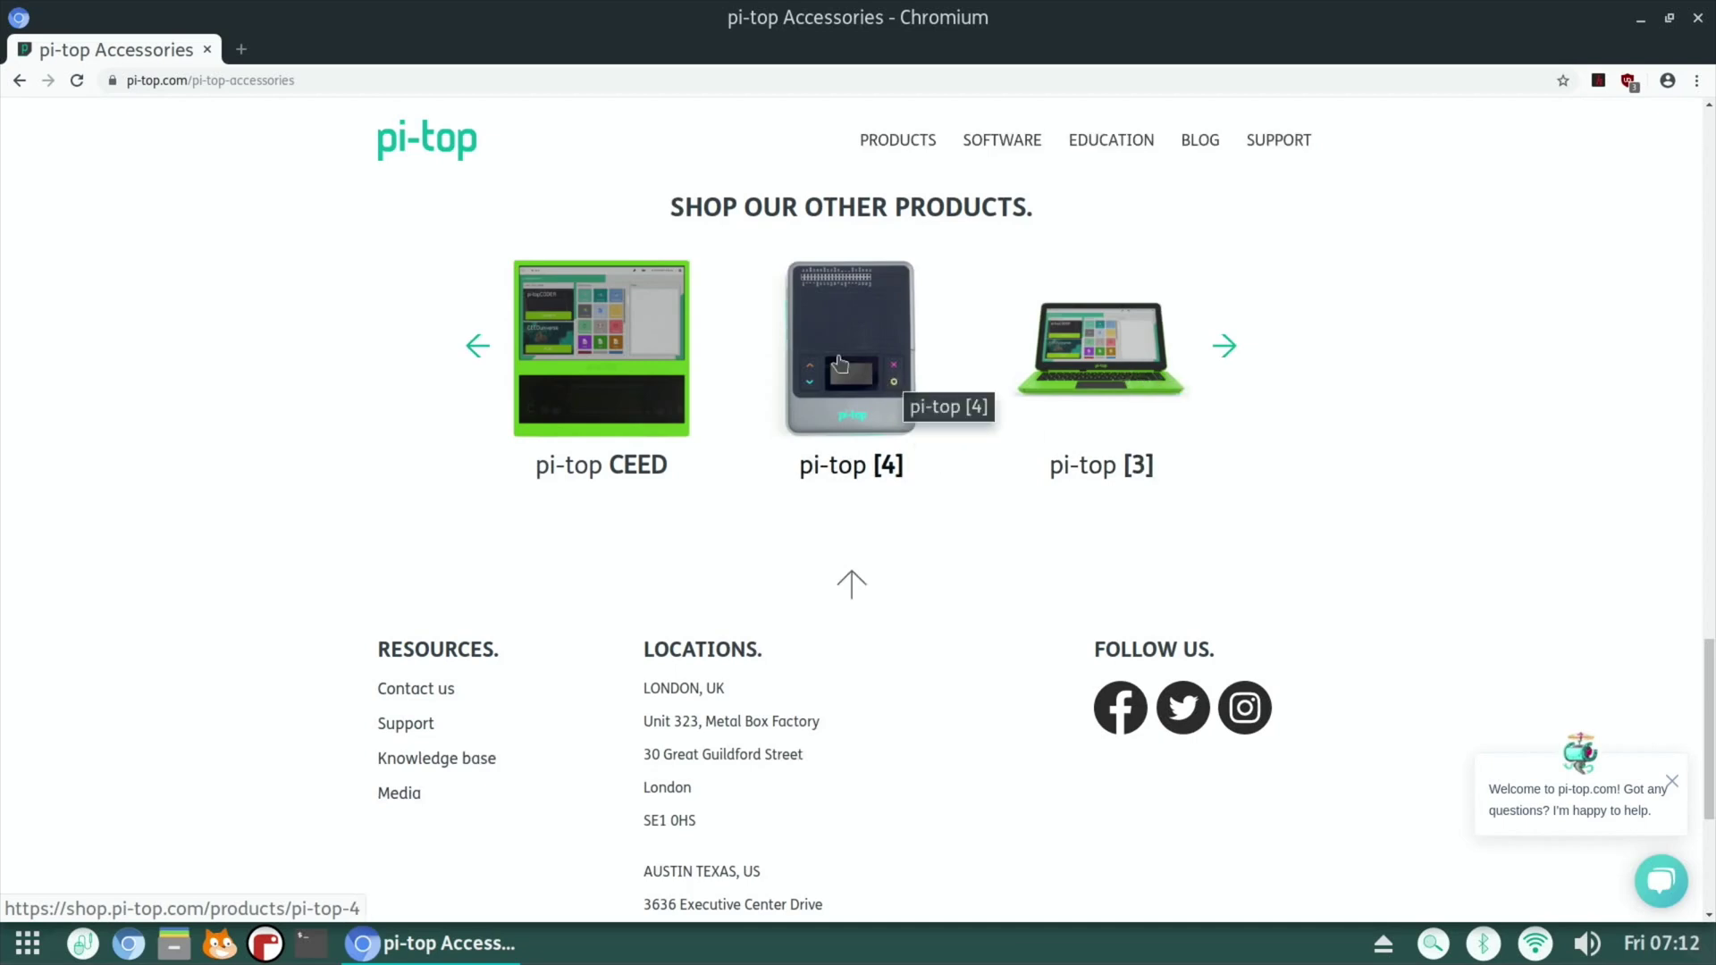
View the pi-top [4] shop page from the other products and return to the Accessories page
{"action": "left_click", "coordinate": [818, 347]}
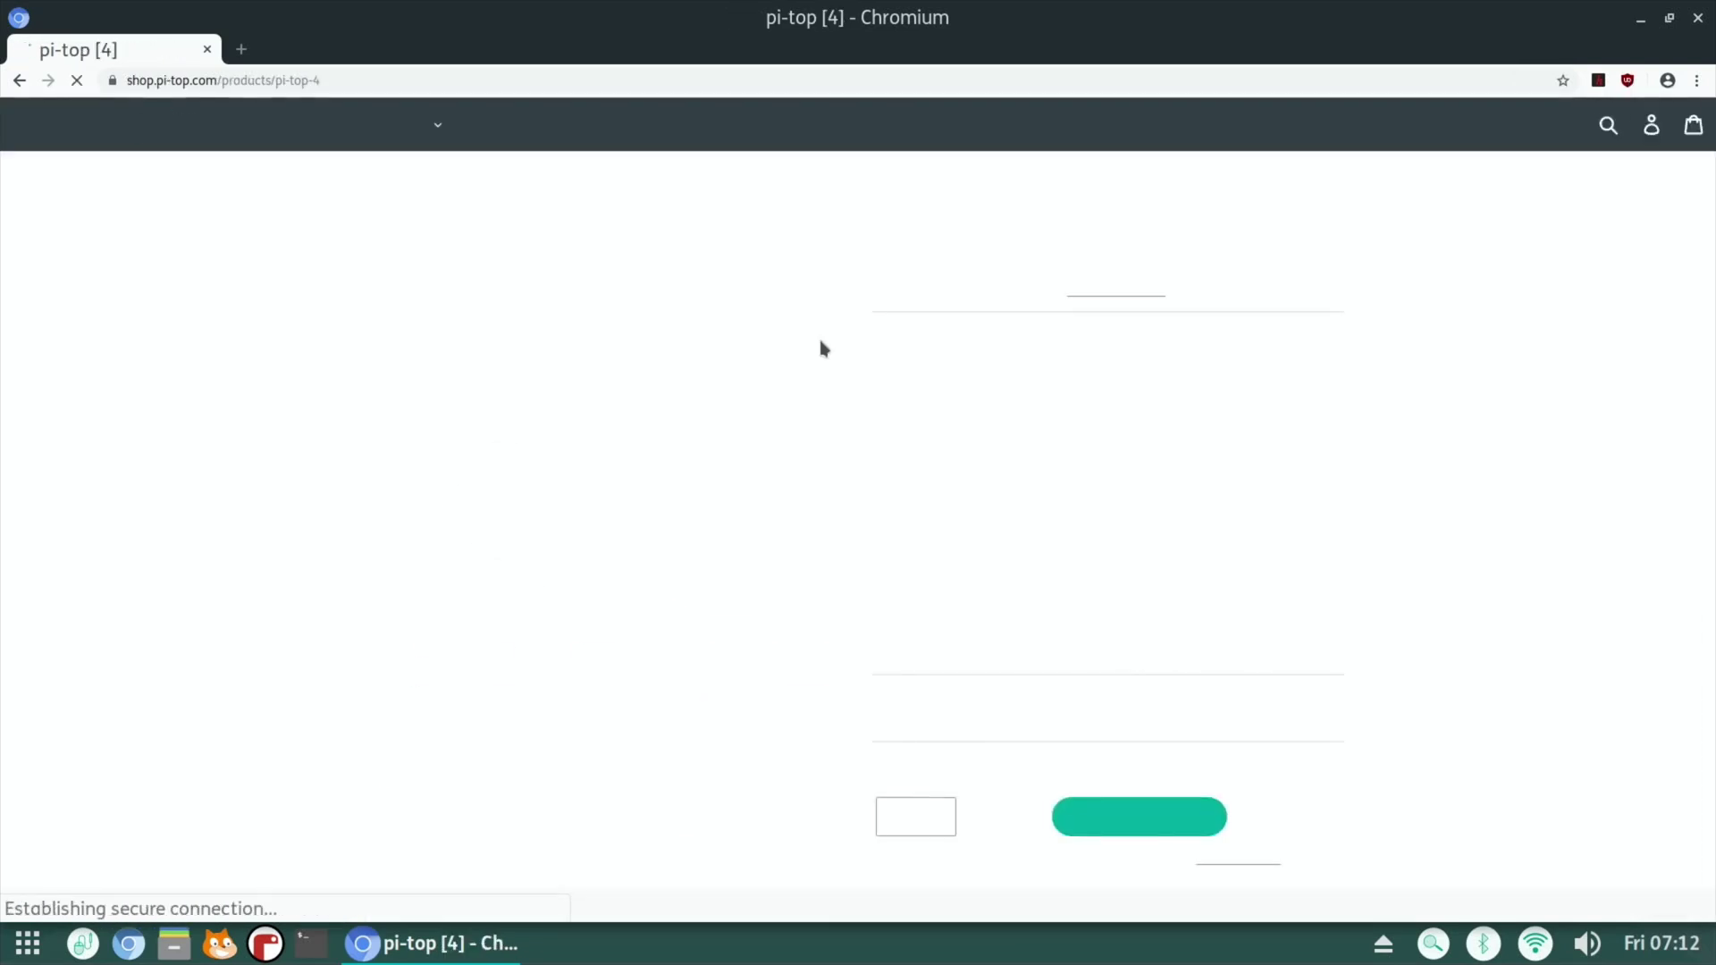
{"action": "scroll", "coordinate": [821, 348], "scroll_direction": "down", "scroll_amount": 1}
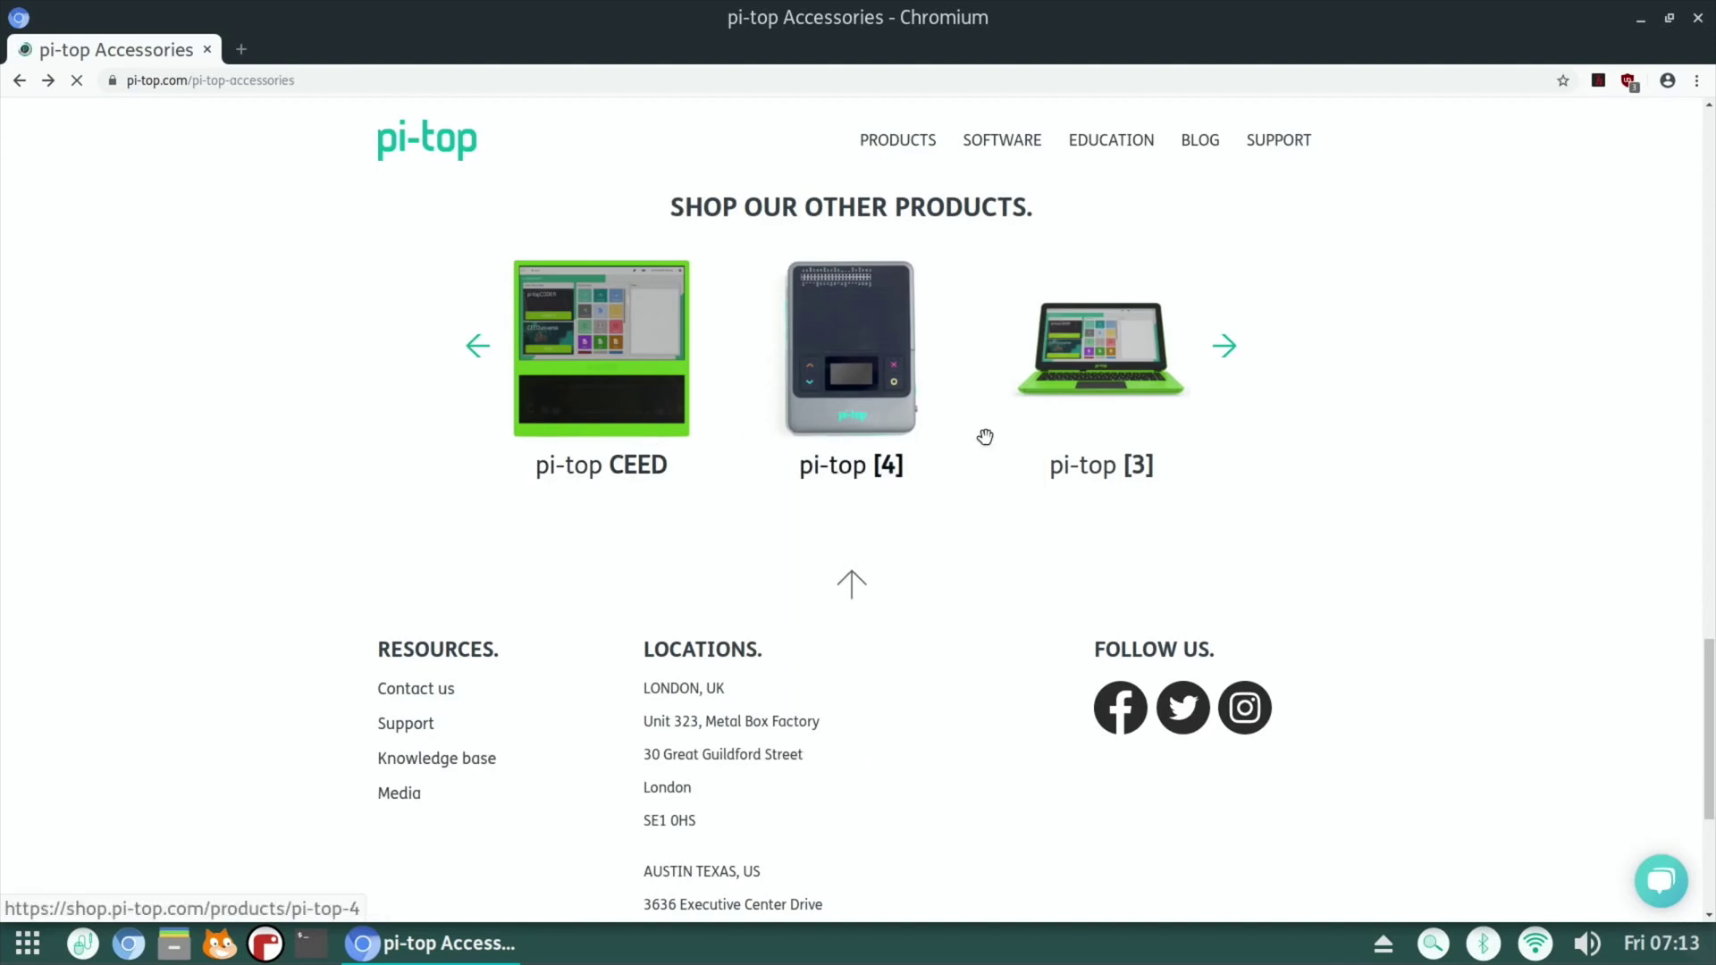
Open the pi-topCEED shop page and examine its product photos, description and purchase options
{"action": "left_click", "coordinate": [599, 338]}
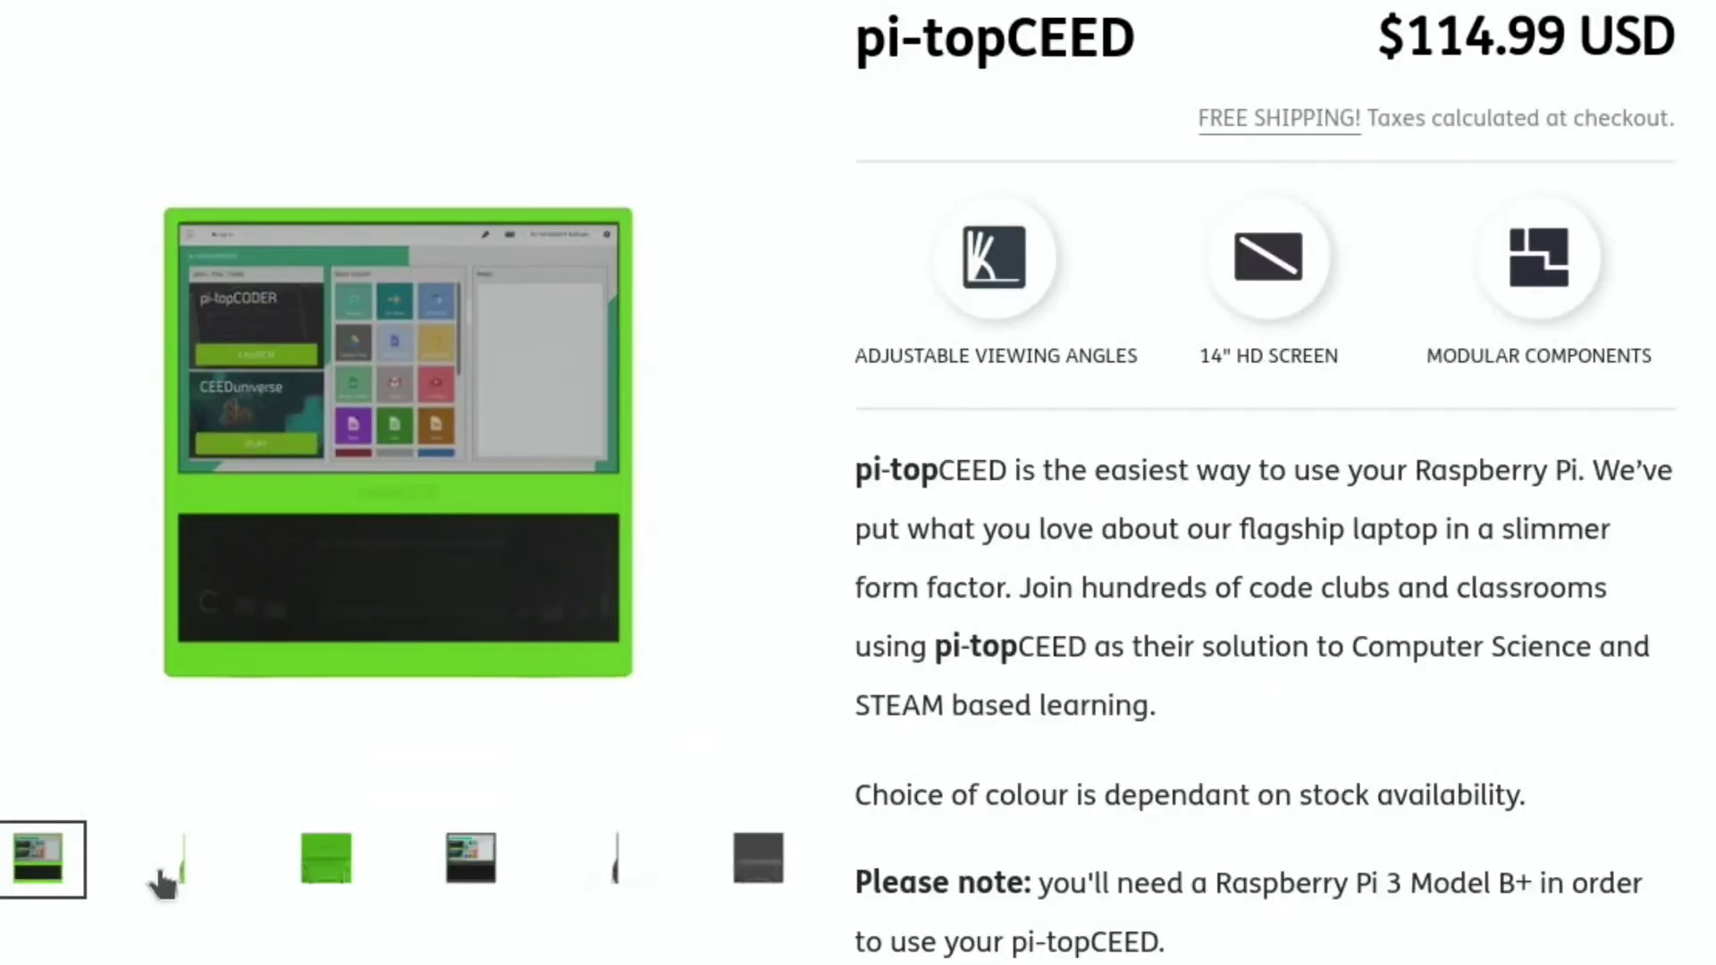
{"action": "left_click", "coordinate": [460, 714]}
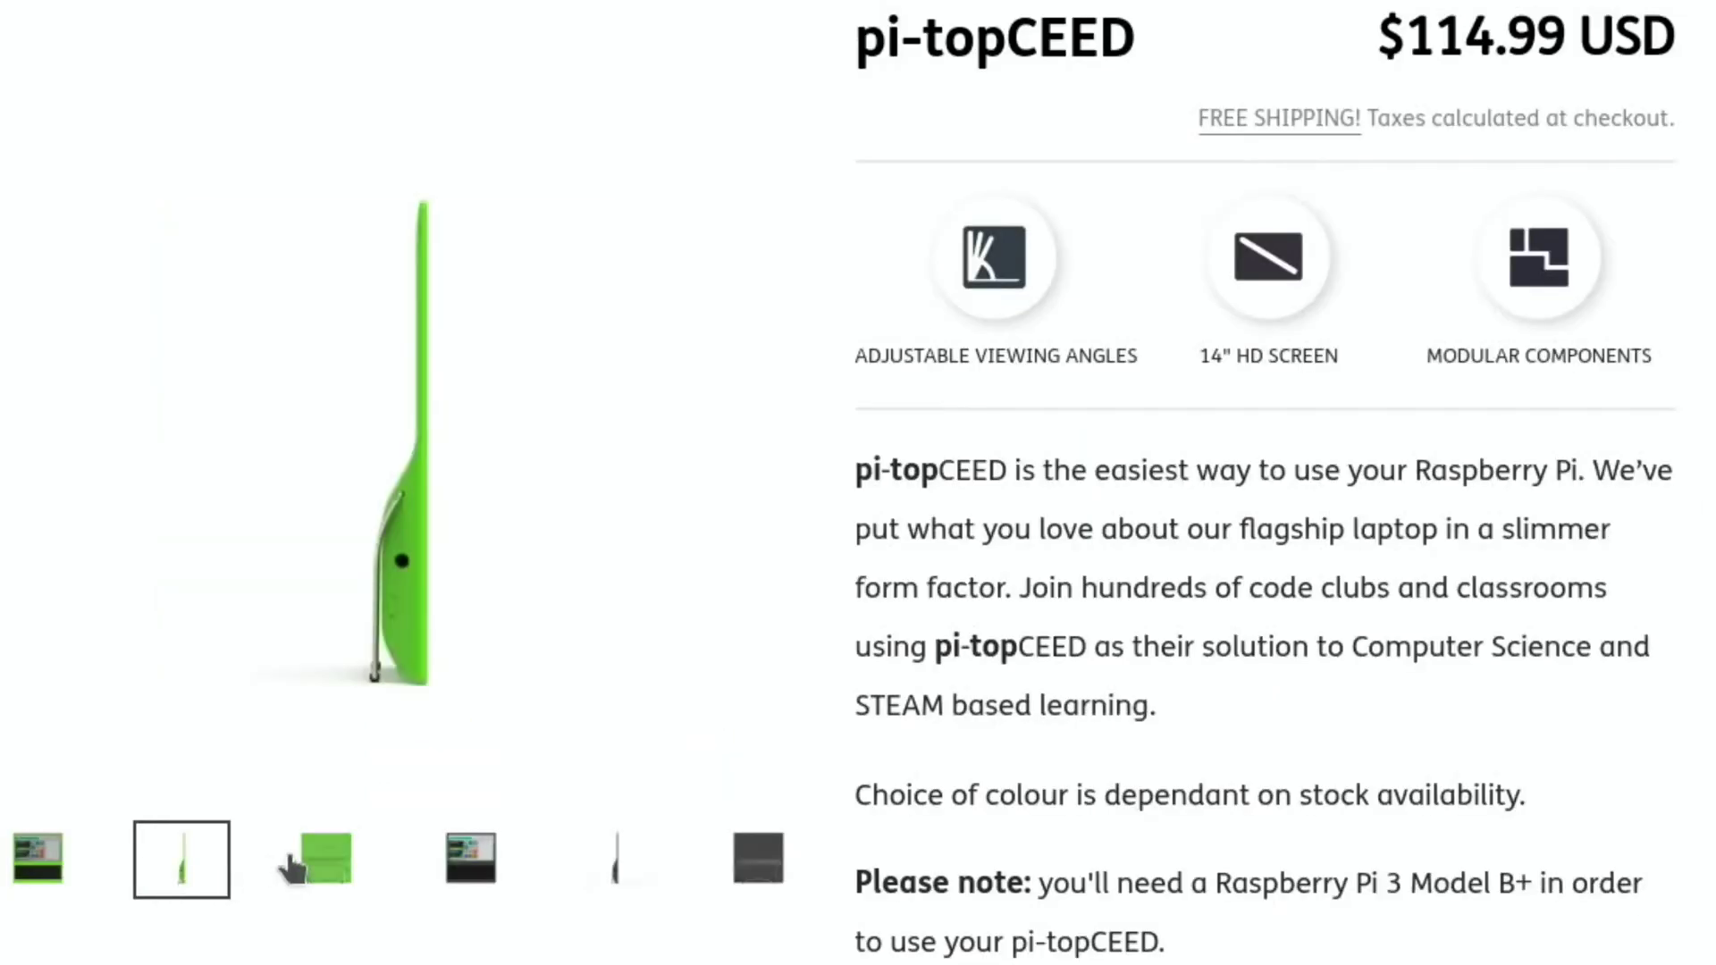
{"action": "left_click", "coordinate": [326, 856]}
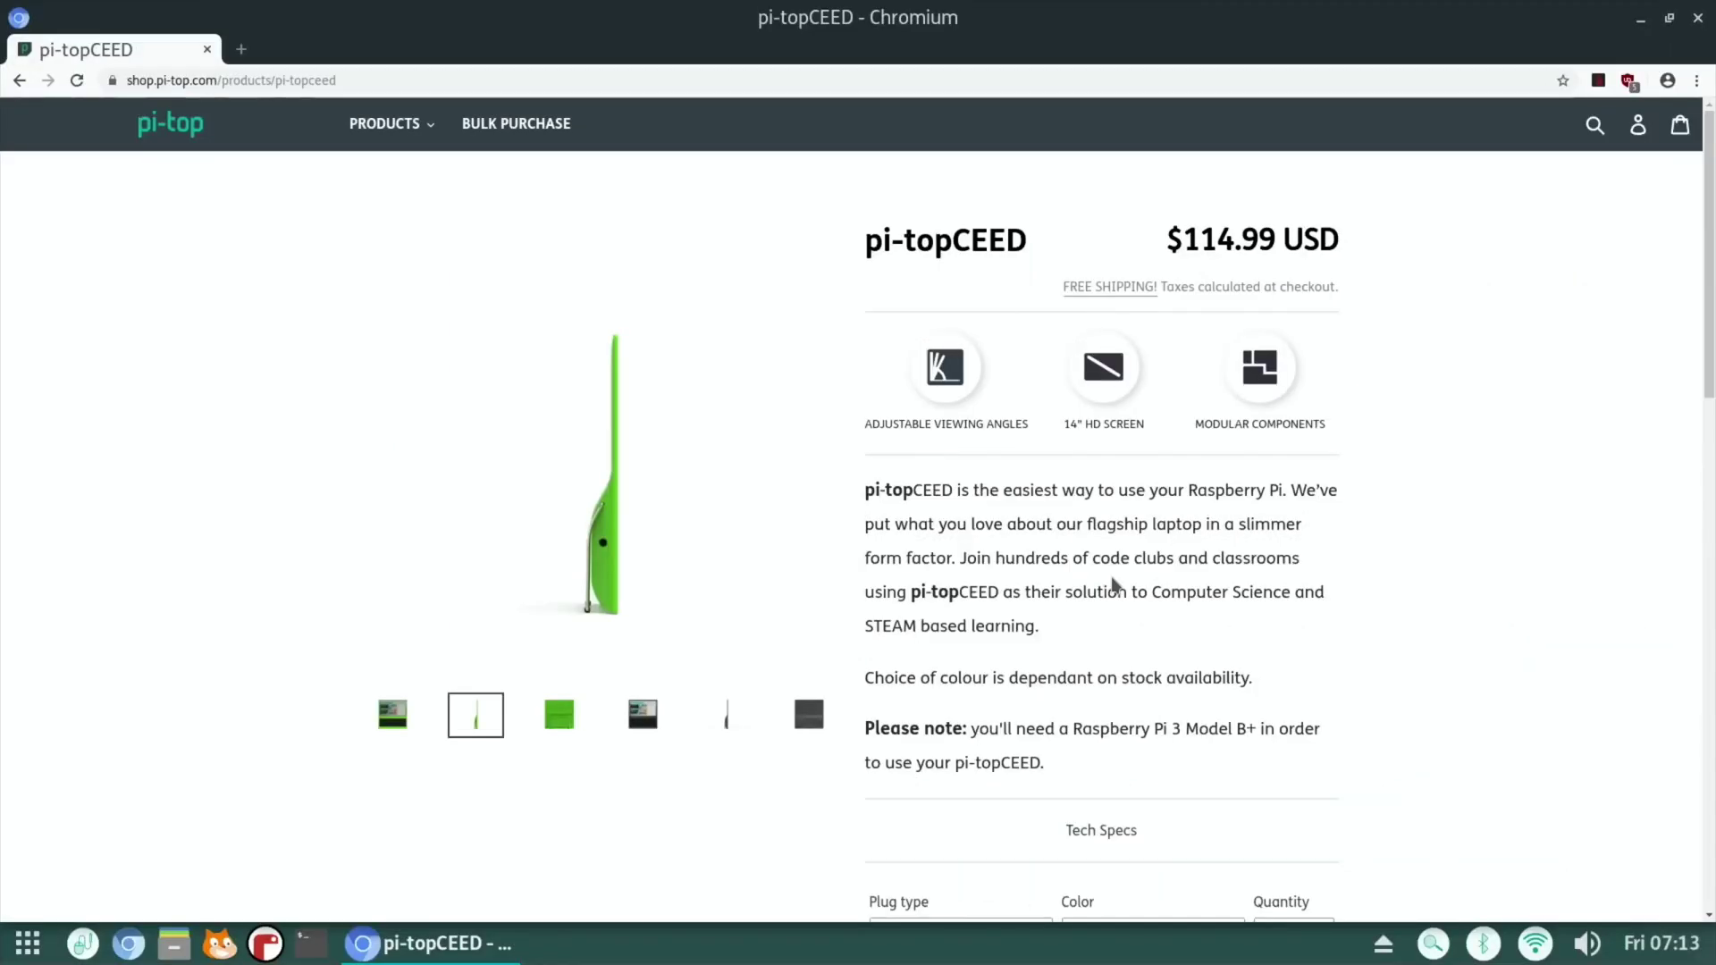
{"action": "scroll", "coordinate": [1287, 635], "scroll_direction": "down", "scroll_amount": 2}
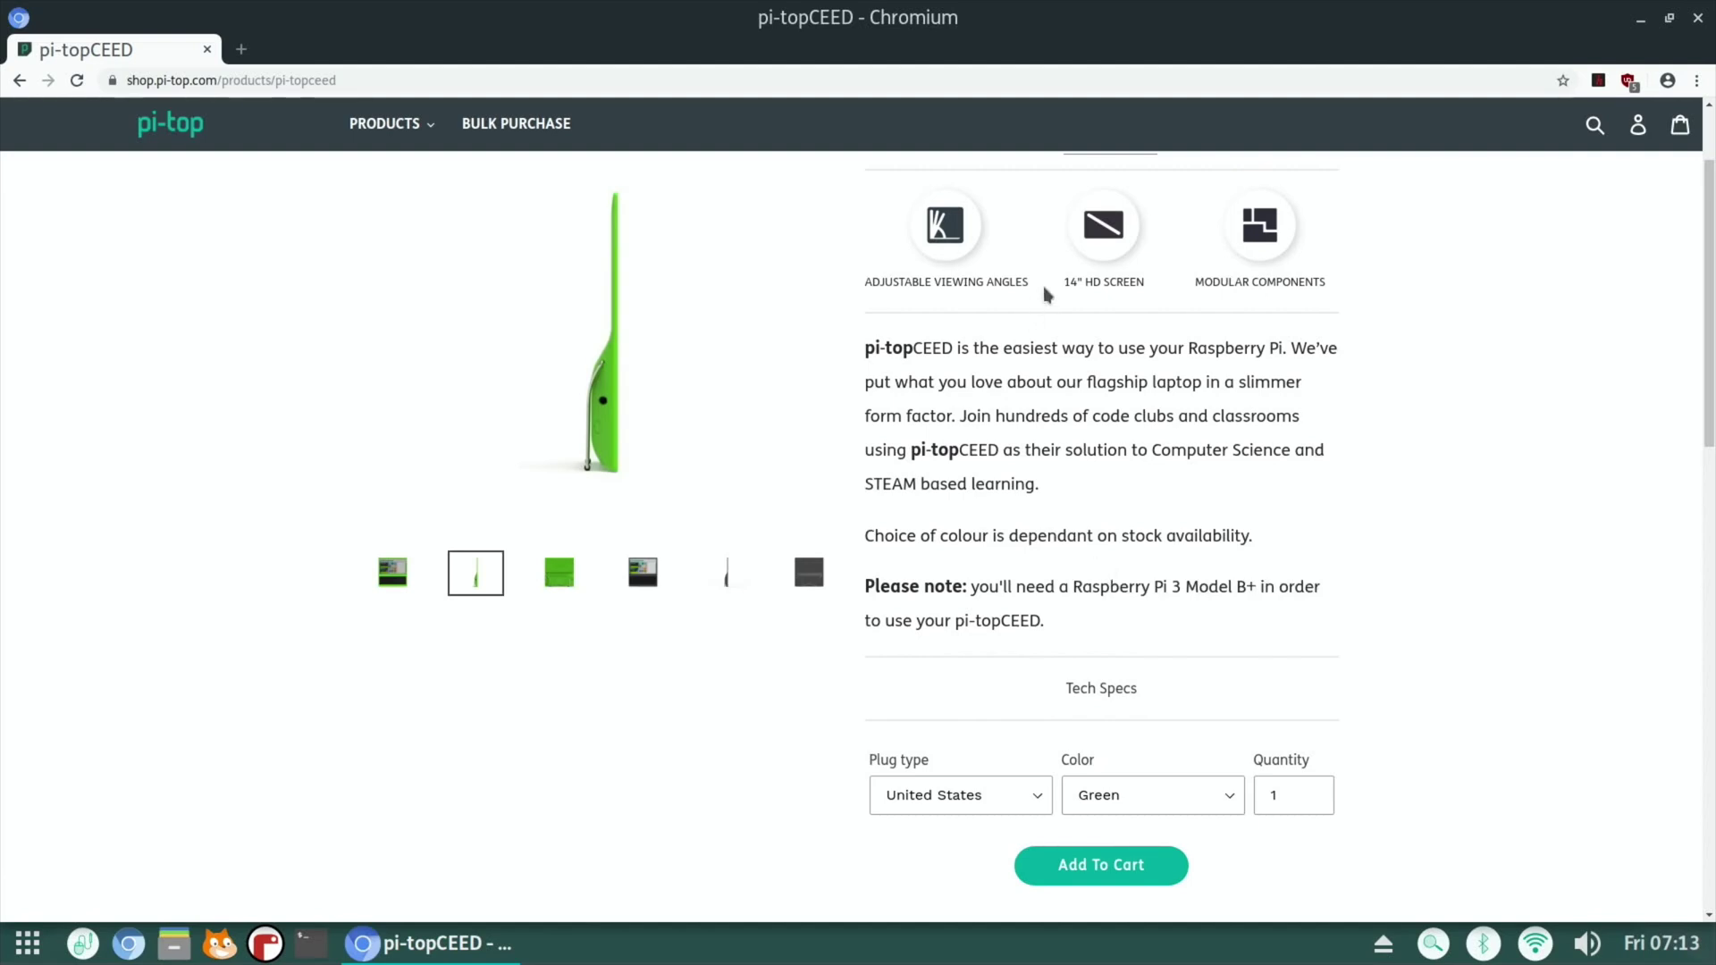
{"action": "left_click", "coordinate": [558, 576]}
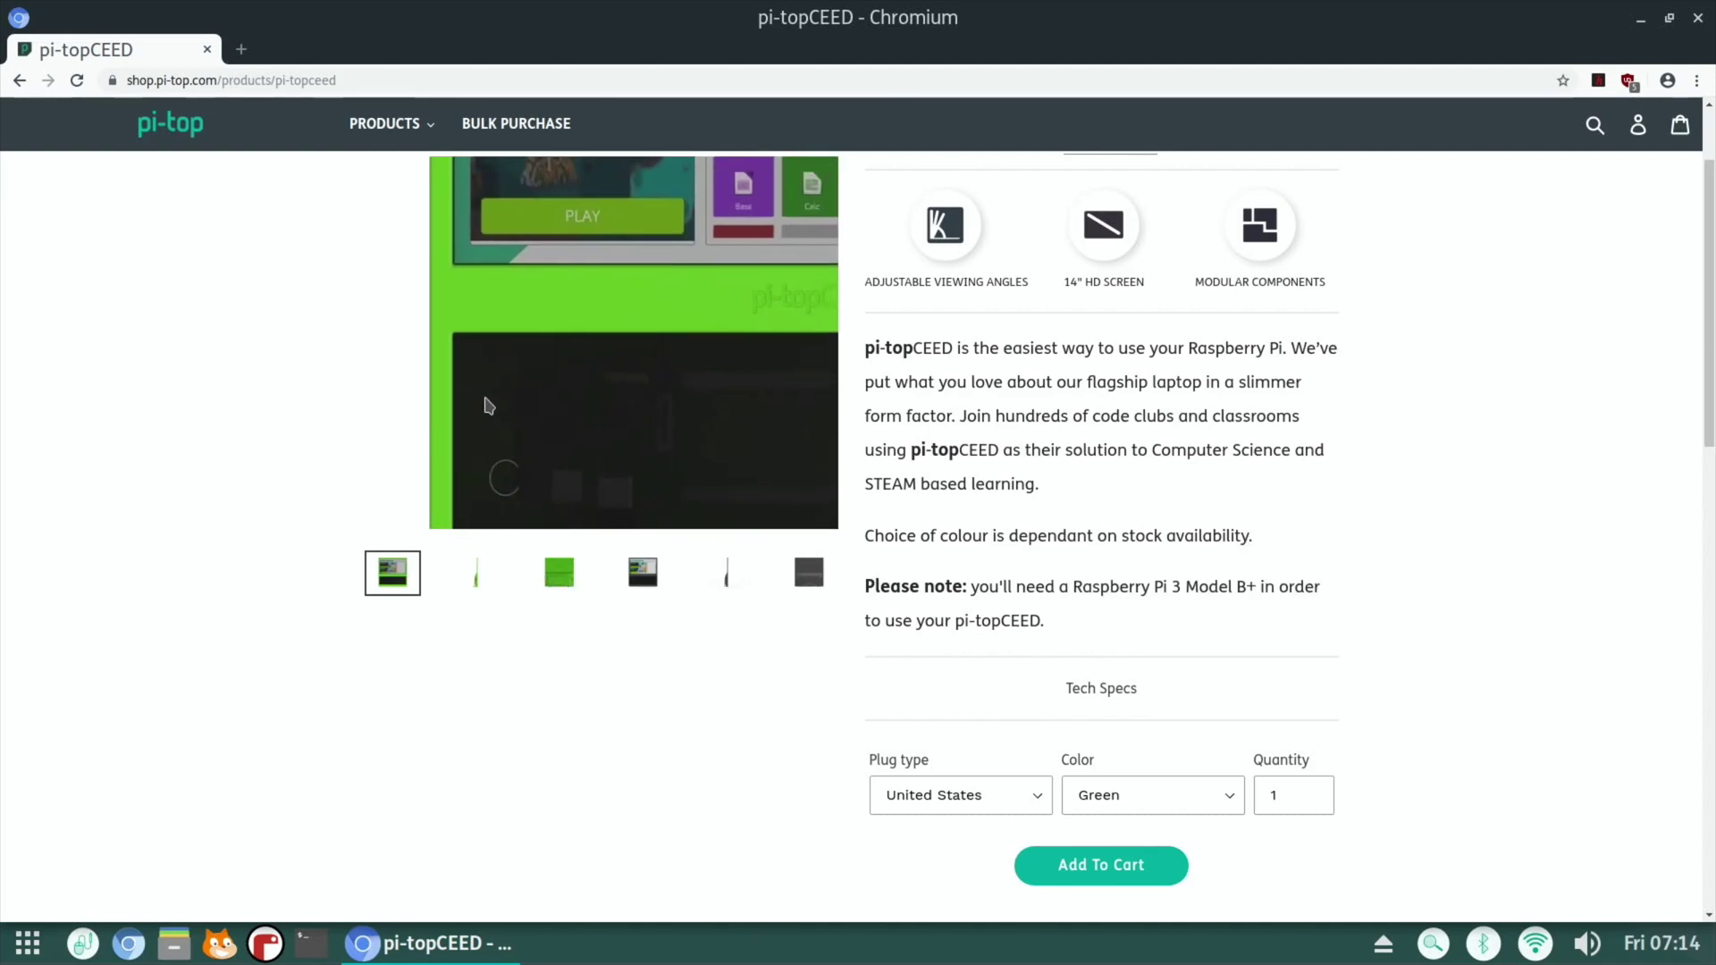
{"action": "scroll", "coordinate": [355, 588], "scroll_direction": "up", "scroll_amount": 1}
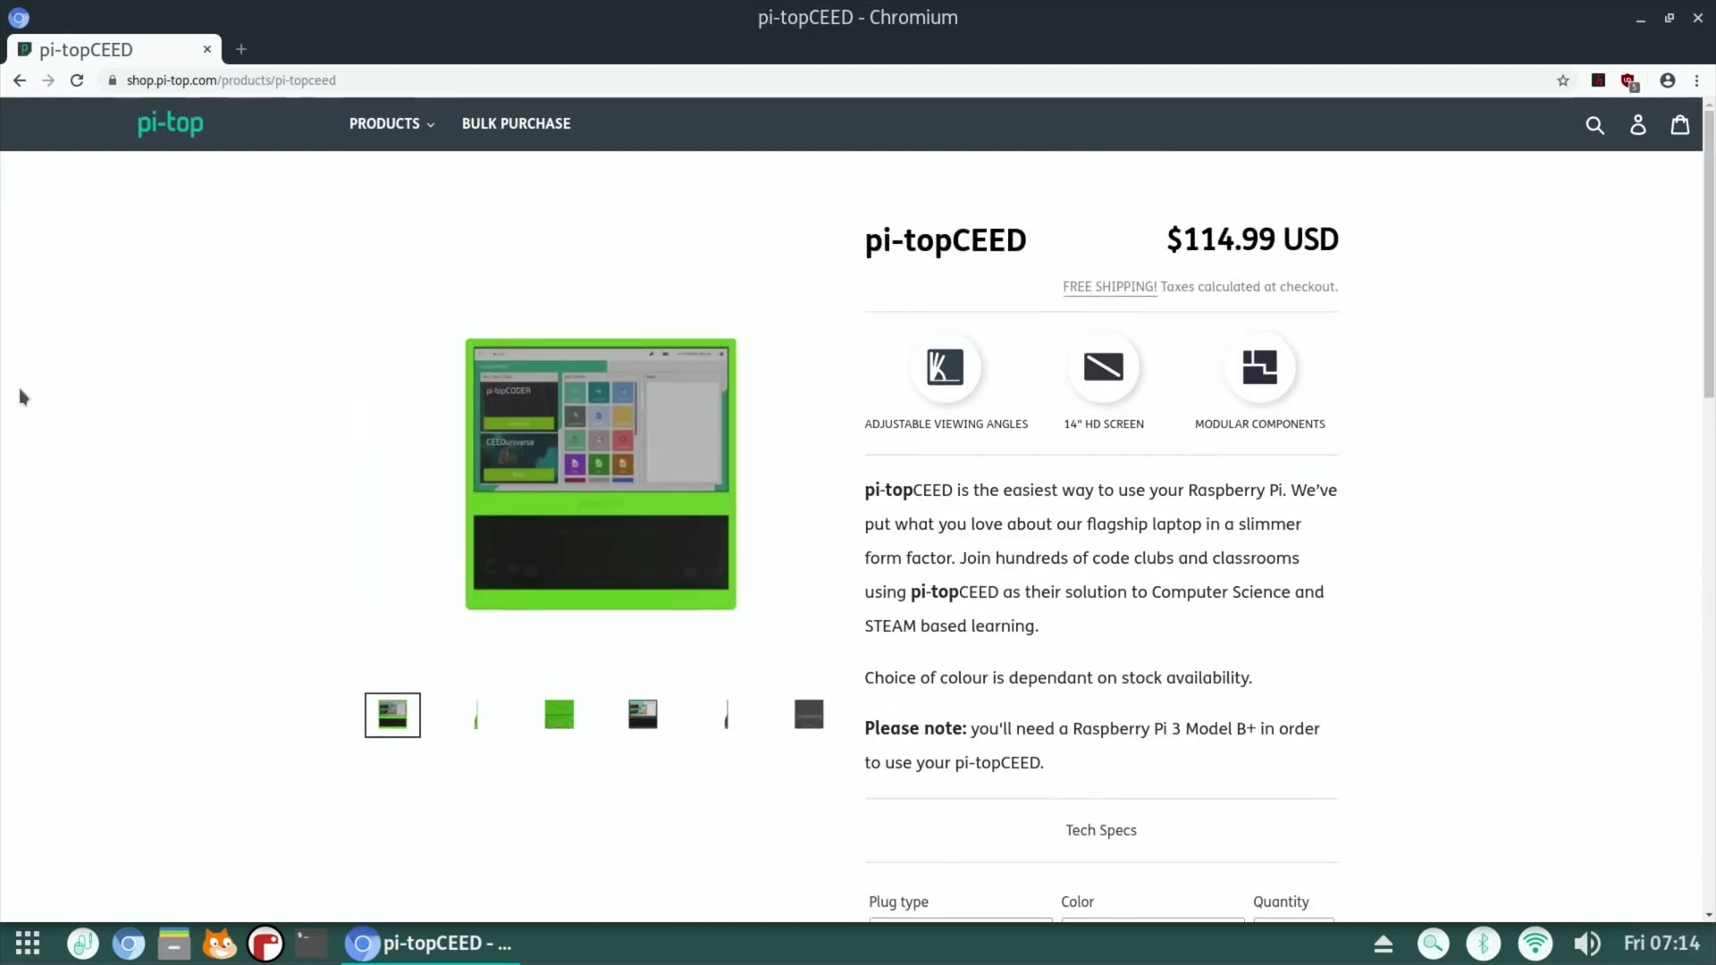
Return to the Accessories page, open the pi-top [3] shop page and review its description and Raspberry Pi 3 Model B+ bundle
{"action": "left_click", "coordinate": [19, 81]}
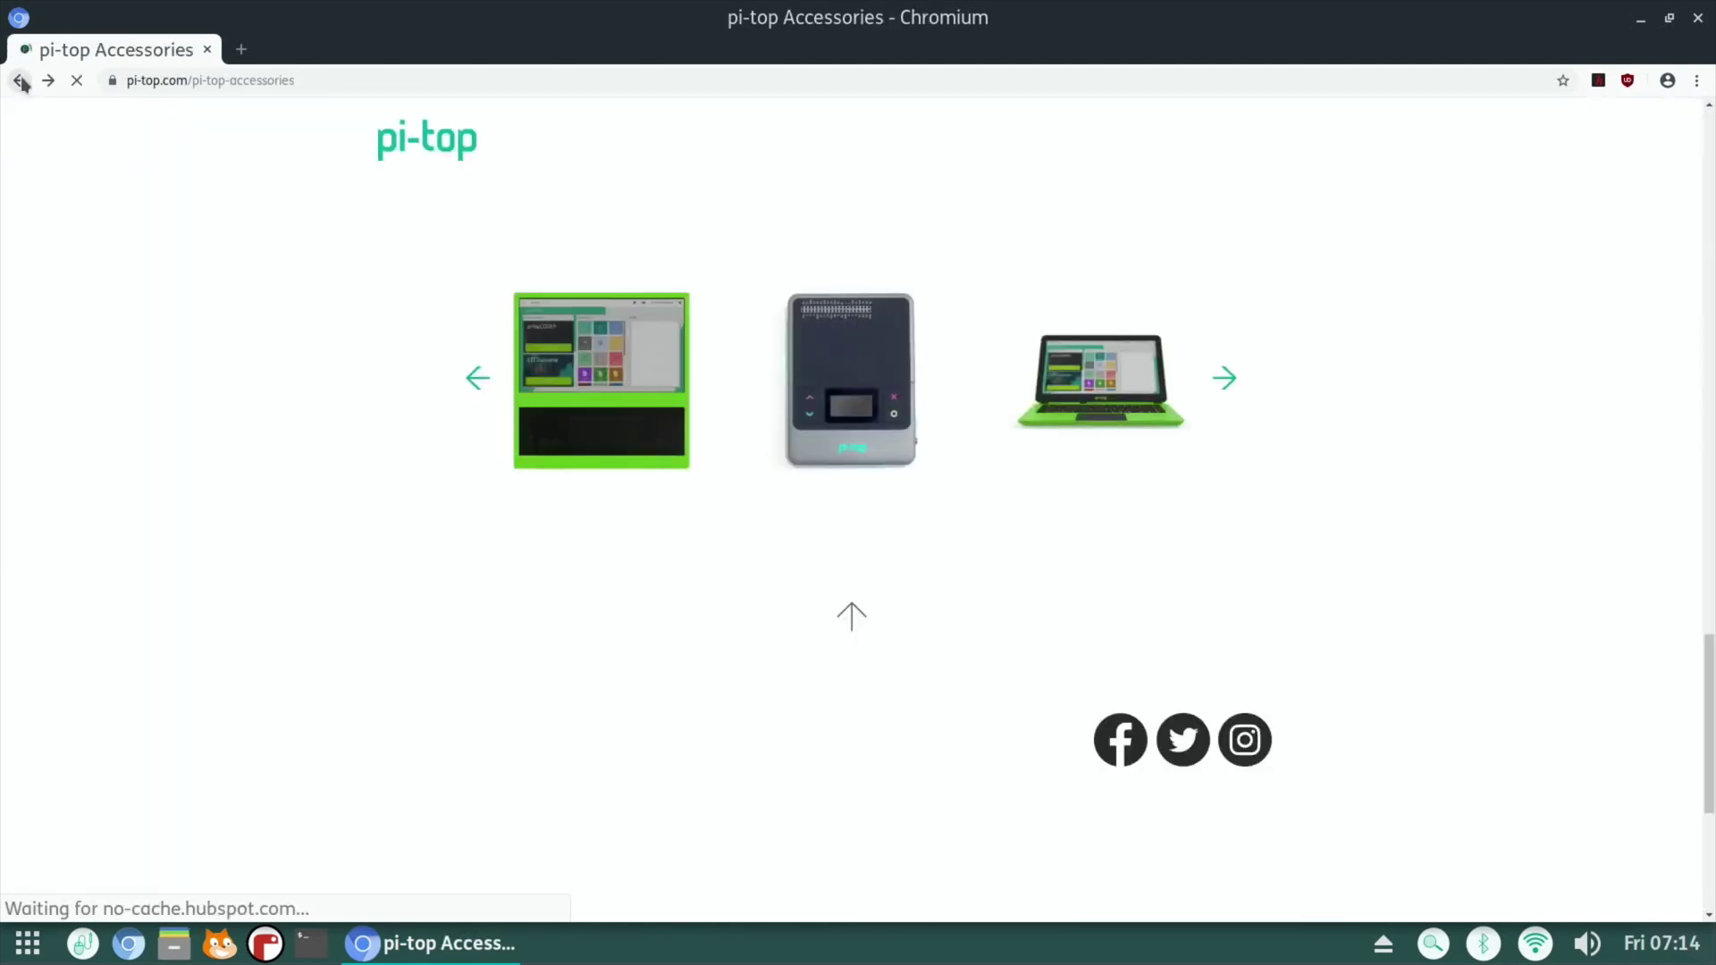
{"action": "left_click", "coordinate": [1068, 375]}
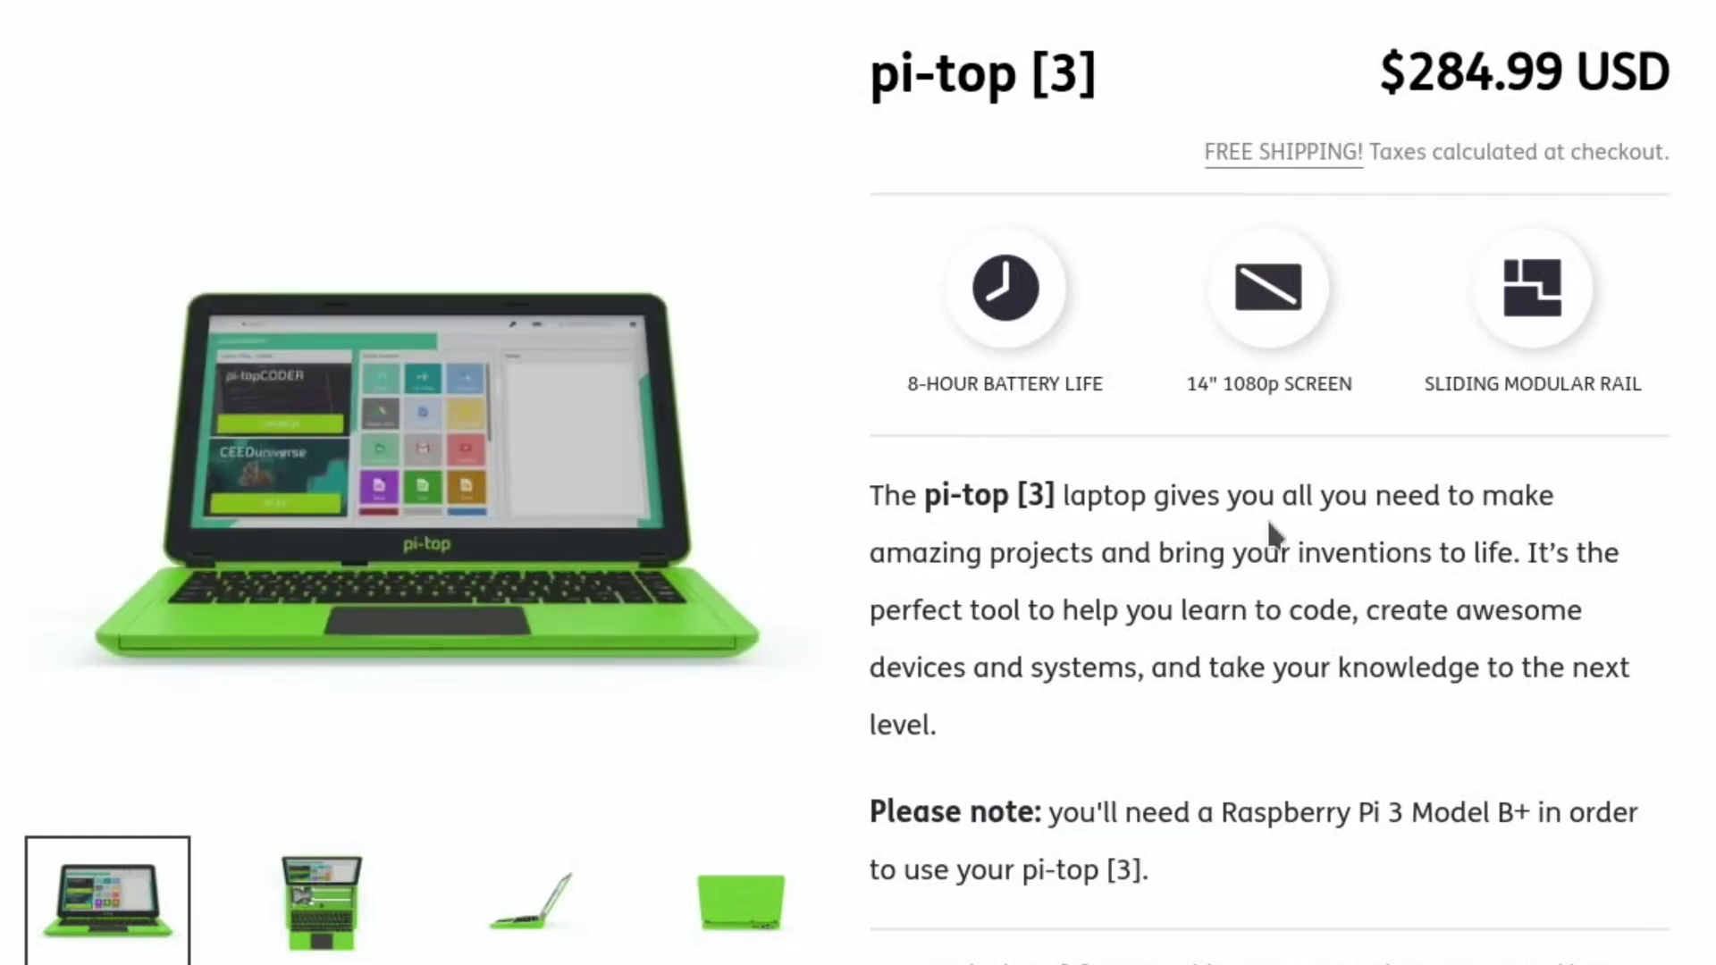
{"action": "scroll", "coordinate": [858, 482], "scroll_direction": "down", "scroll_amount": 3}
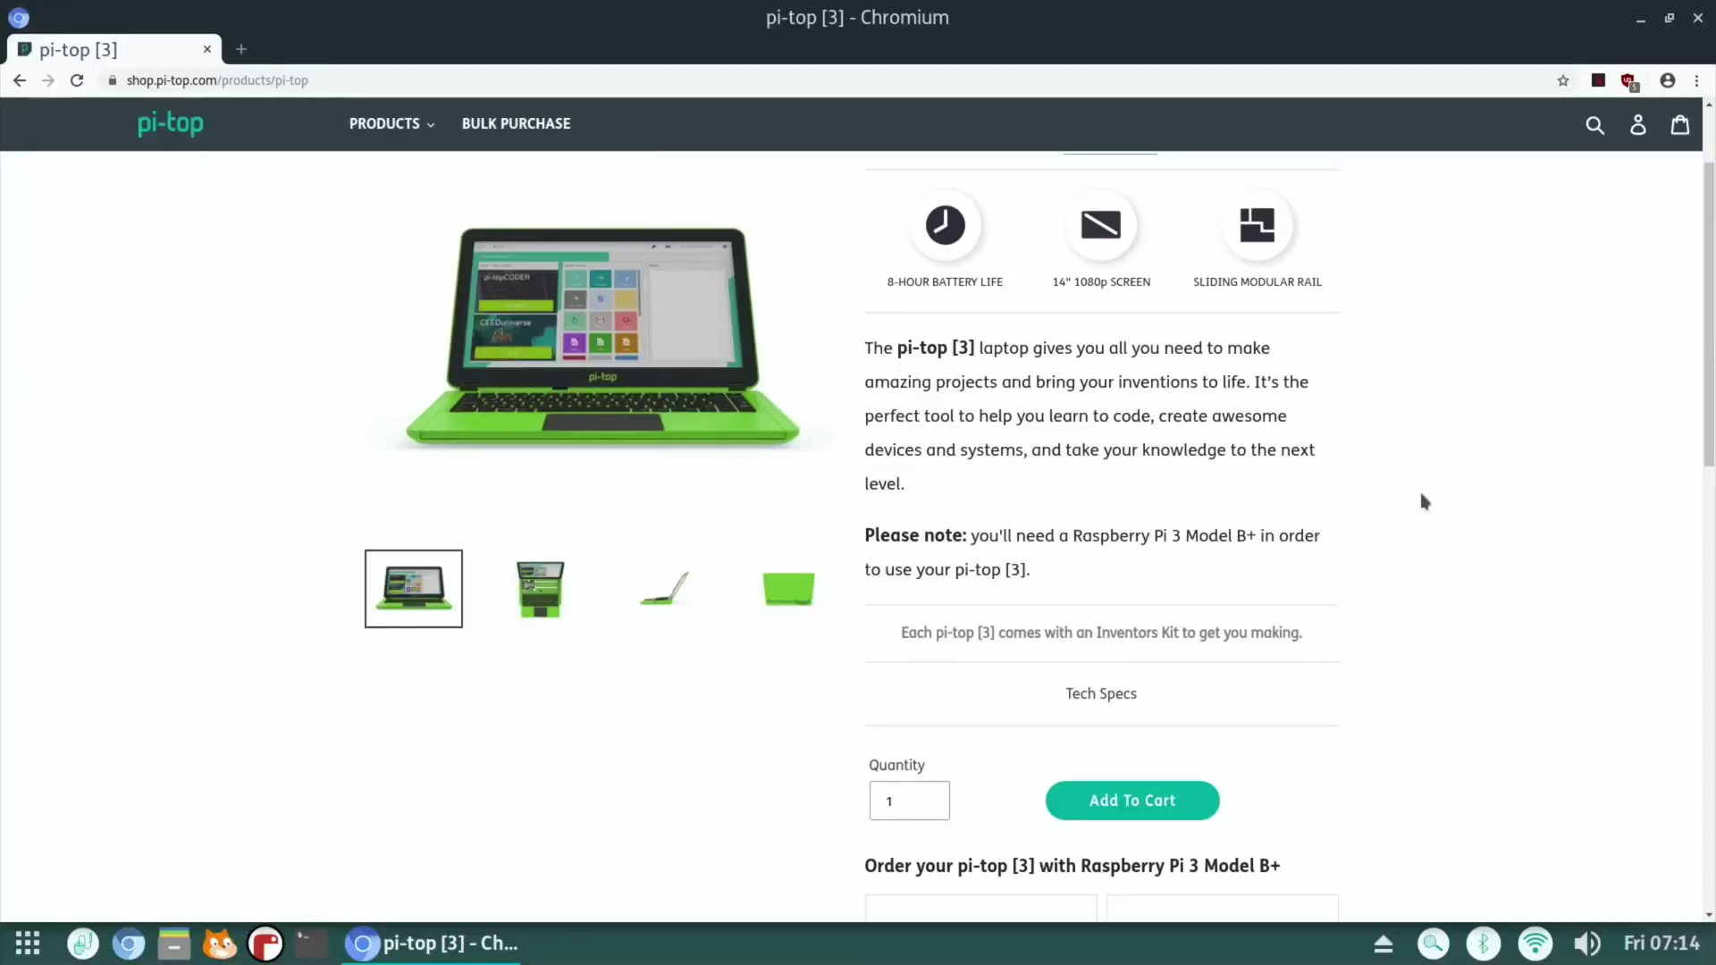
{"action": "scroll", "coordinate": [1424, 501], "scroll_direction": "down", "scroll_amount": 2}
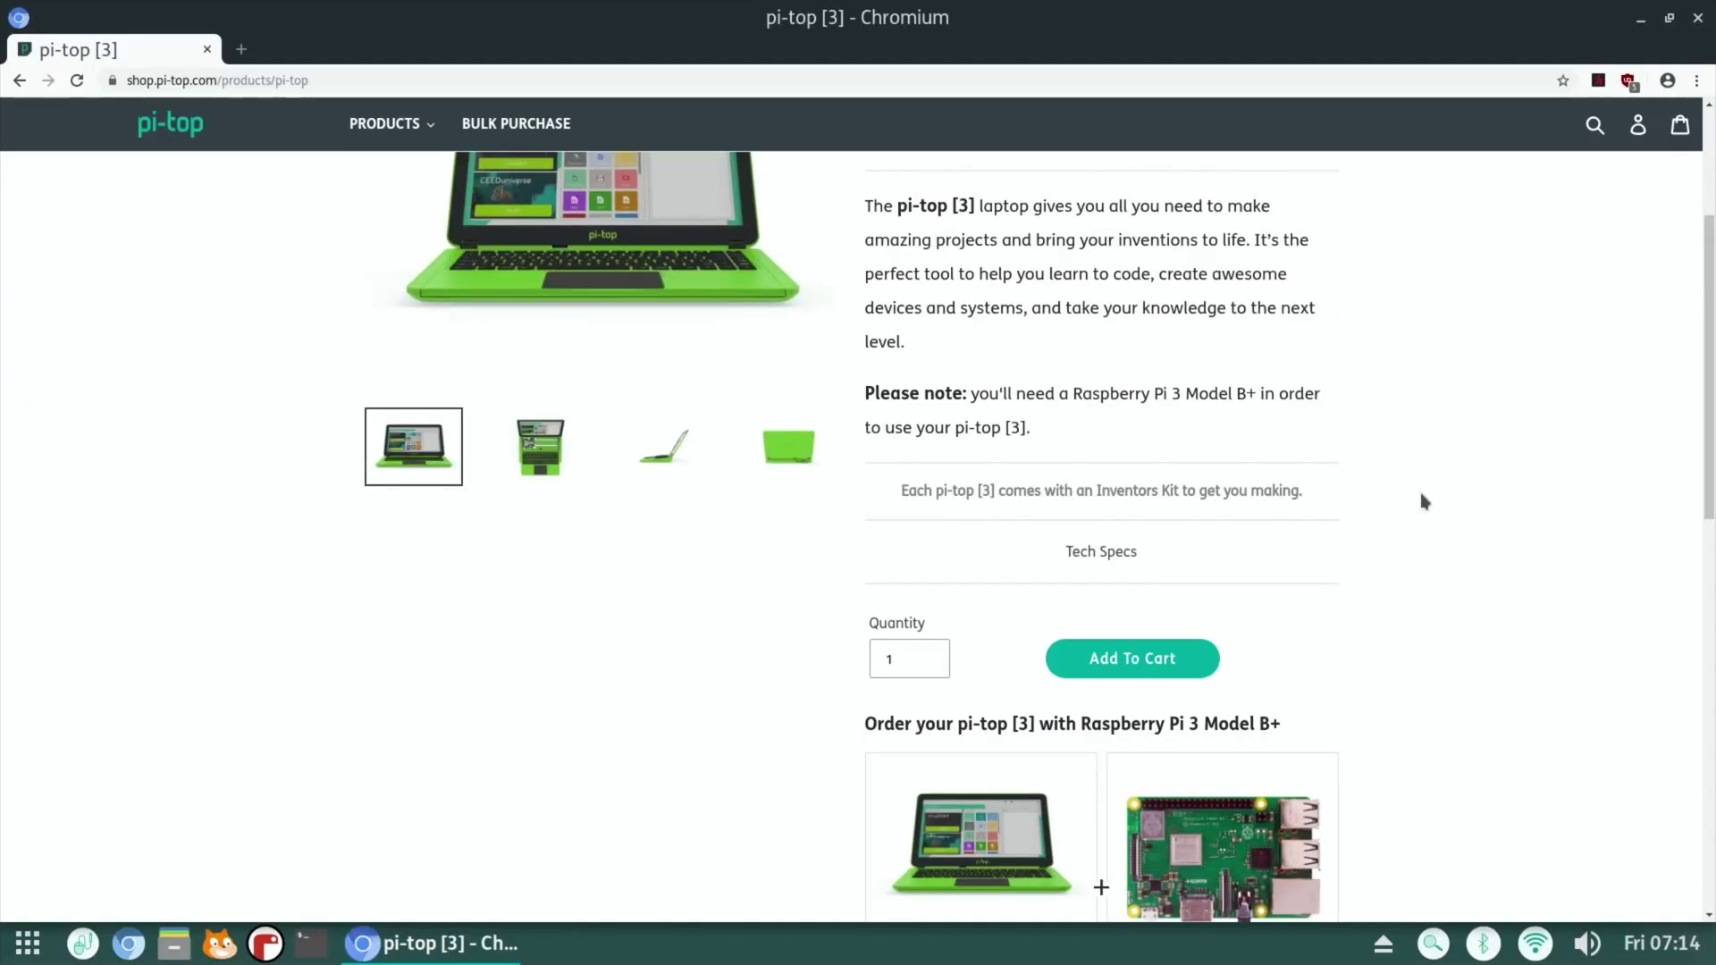
{"action": "scroll", "coordinate": [1425, 502], "scroll_direction": "down", "scroll_amount": 2}
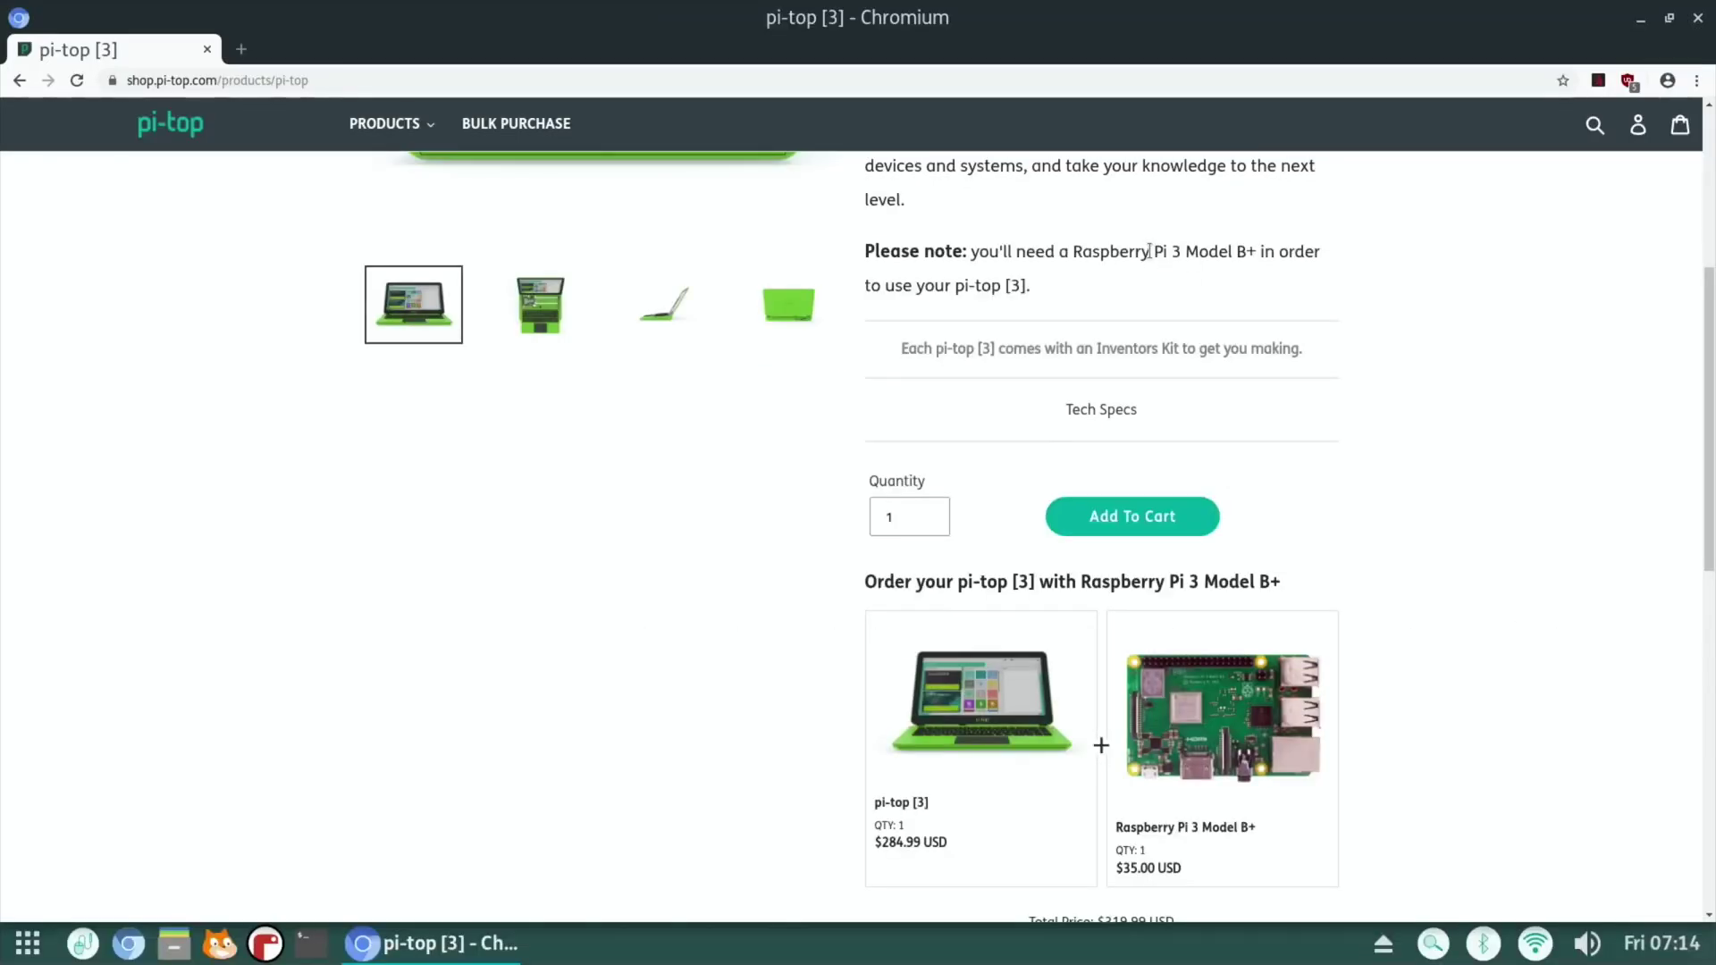
{"action": "scroll", "coordinate": [1173, 254], "scroll_direction": "down", "scroll_amount": 6}
{"action": "scroll", "coordinate": [1176, 470], "scroll_direction": "up", "scroll_amount": 12}
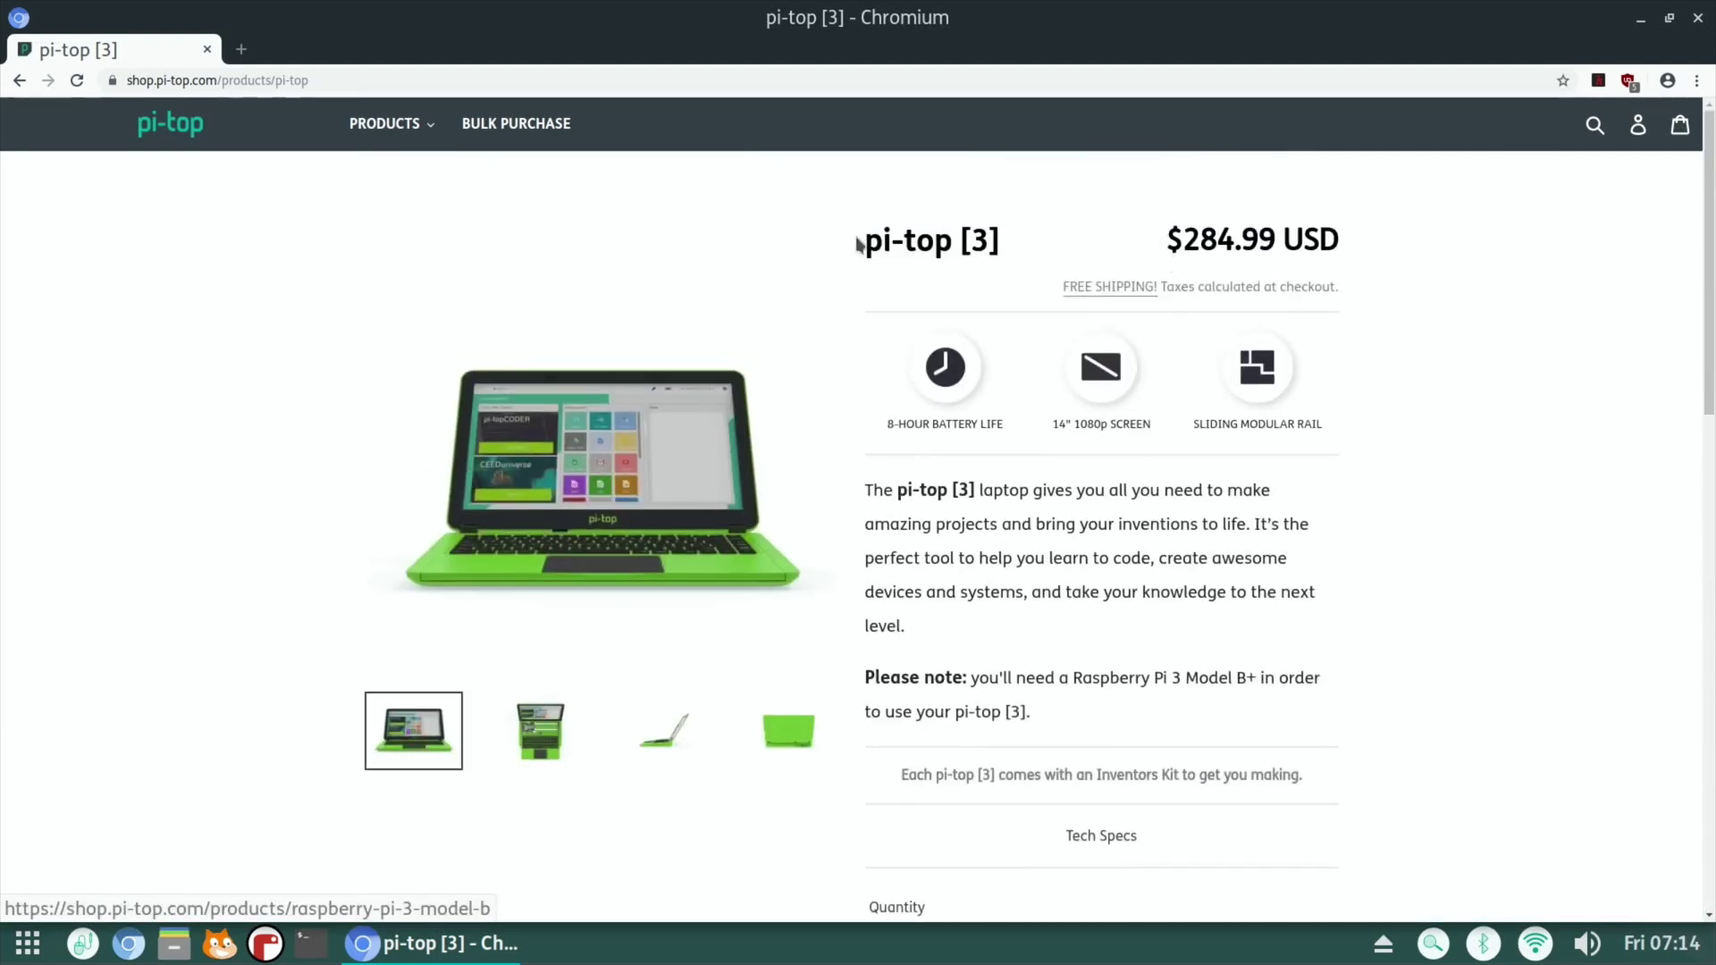
Open the pi-top [4] shop page and expand the "Every pi-top [4] comes with" section to read the included items
{"action": "left_click", "coordinate": [367, 144]}
{"action": "left_click", "coordinate": [361, 179]}
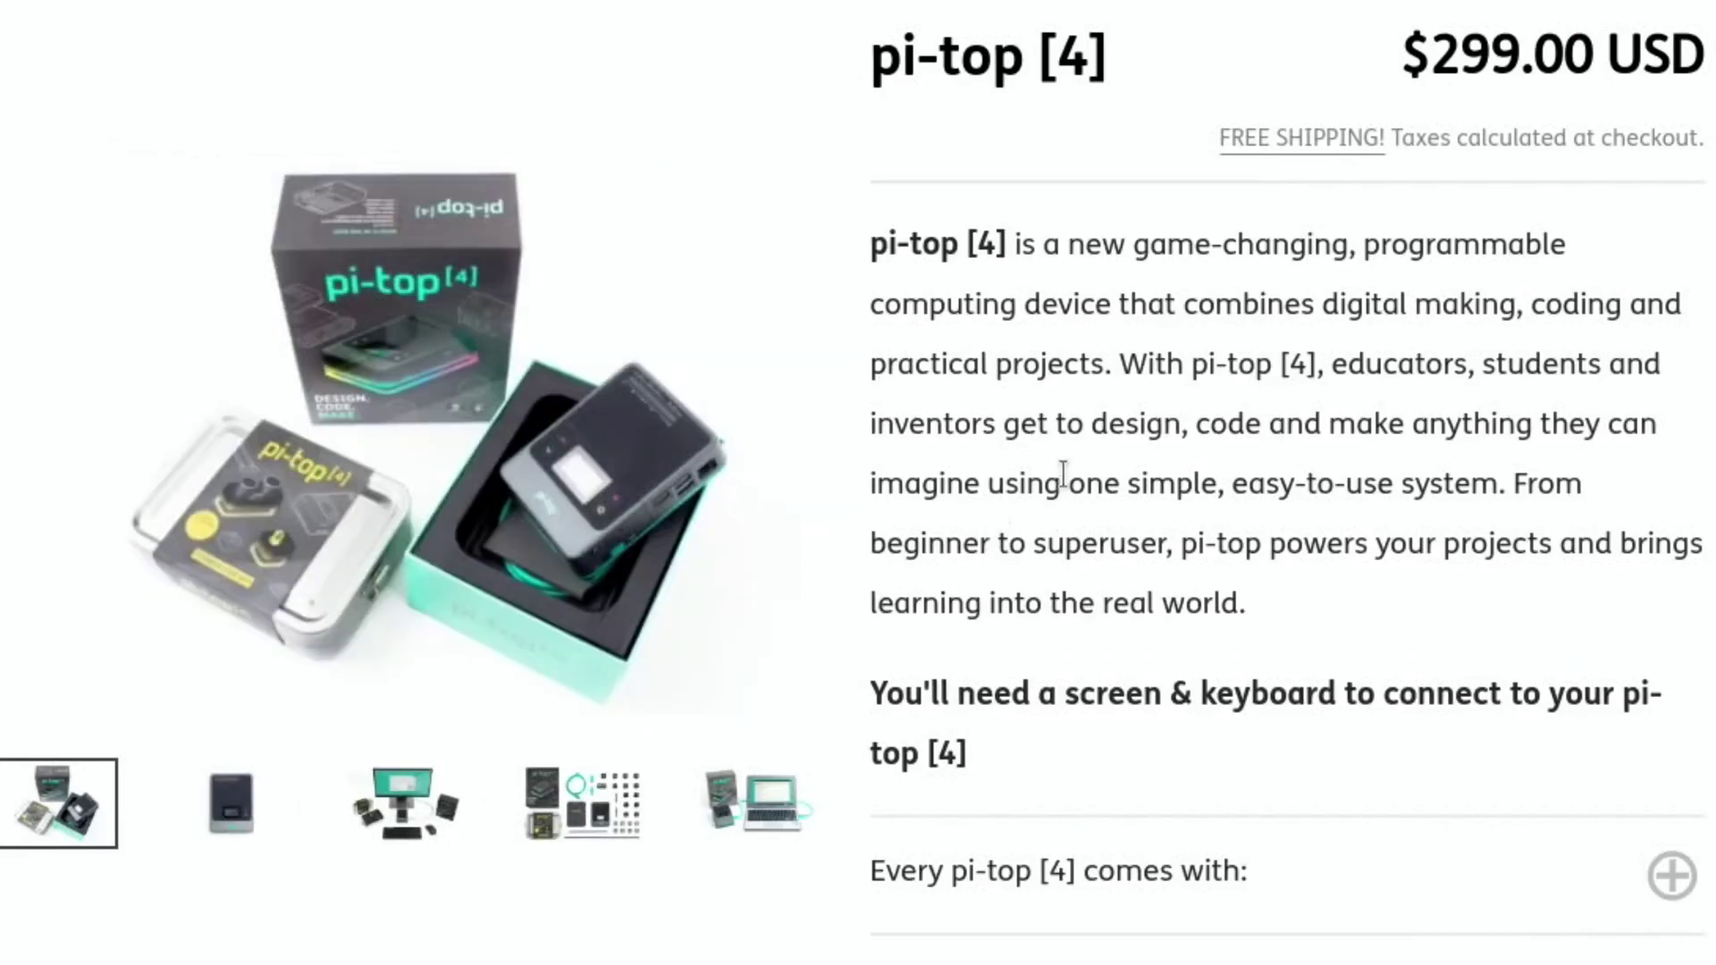
{"action": "scroll", "coordinate": [1244, 554], "scroll_direction": "down", "scroll_amount": 3}
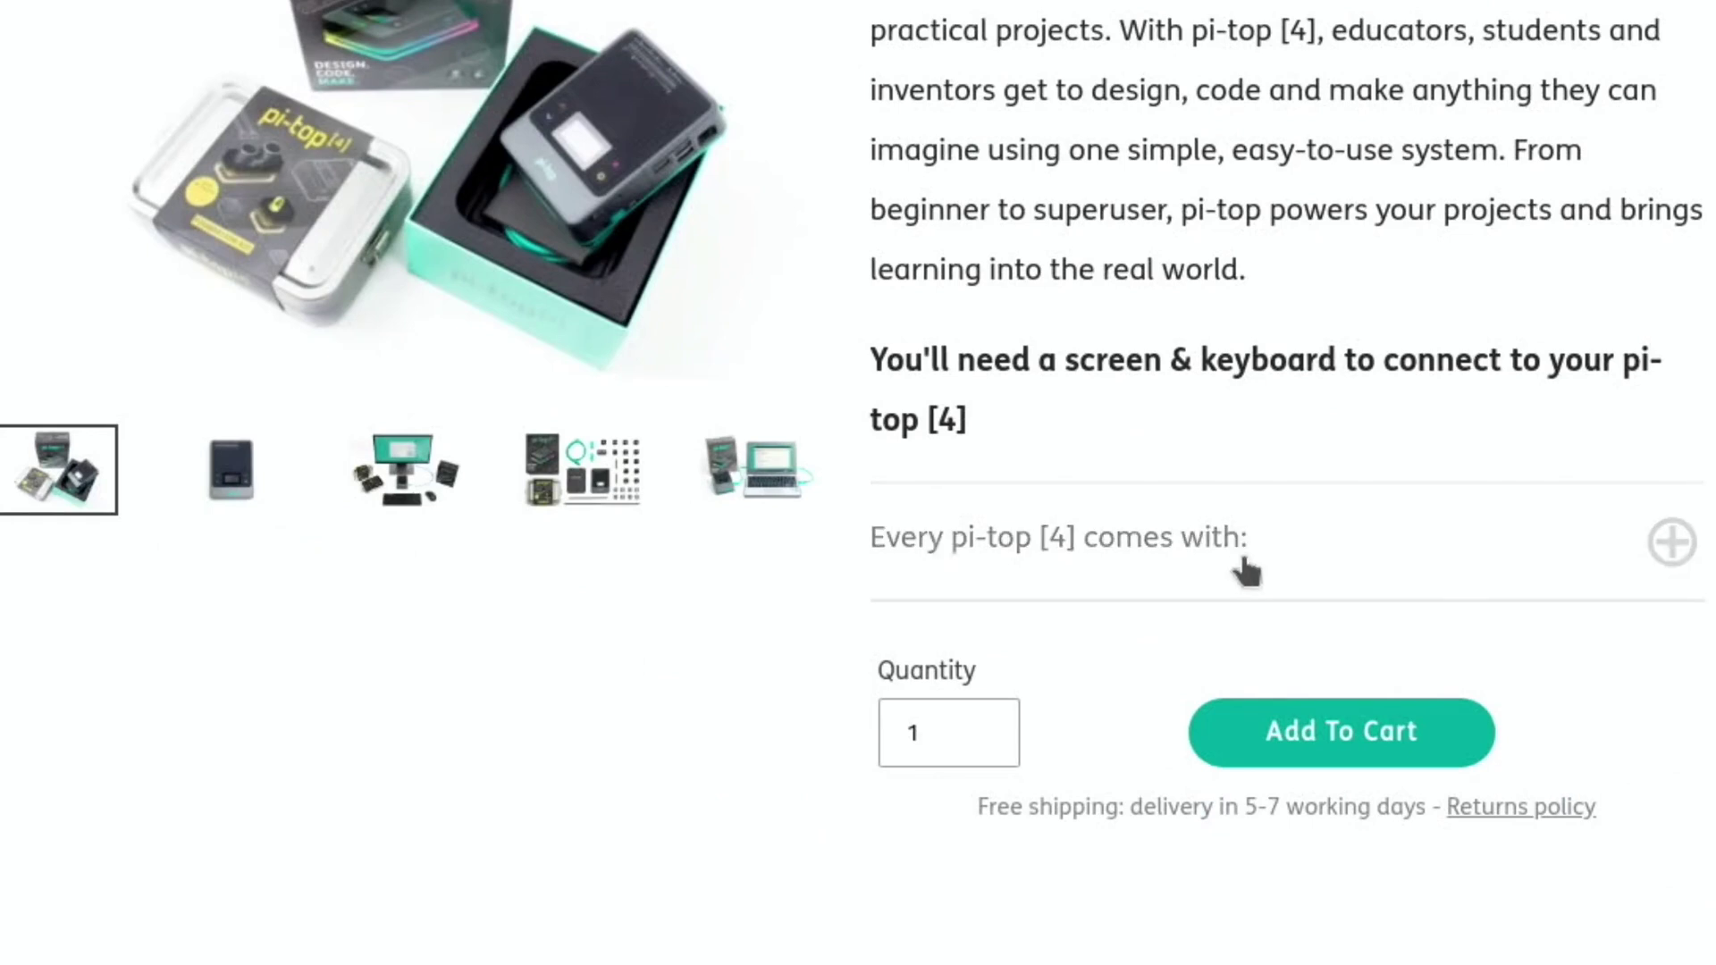
{"action": "left_click", "coordinate": [1655, 549]}
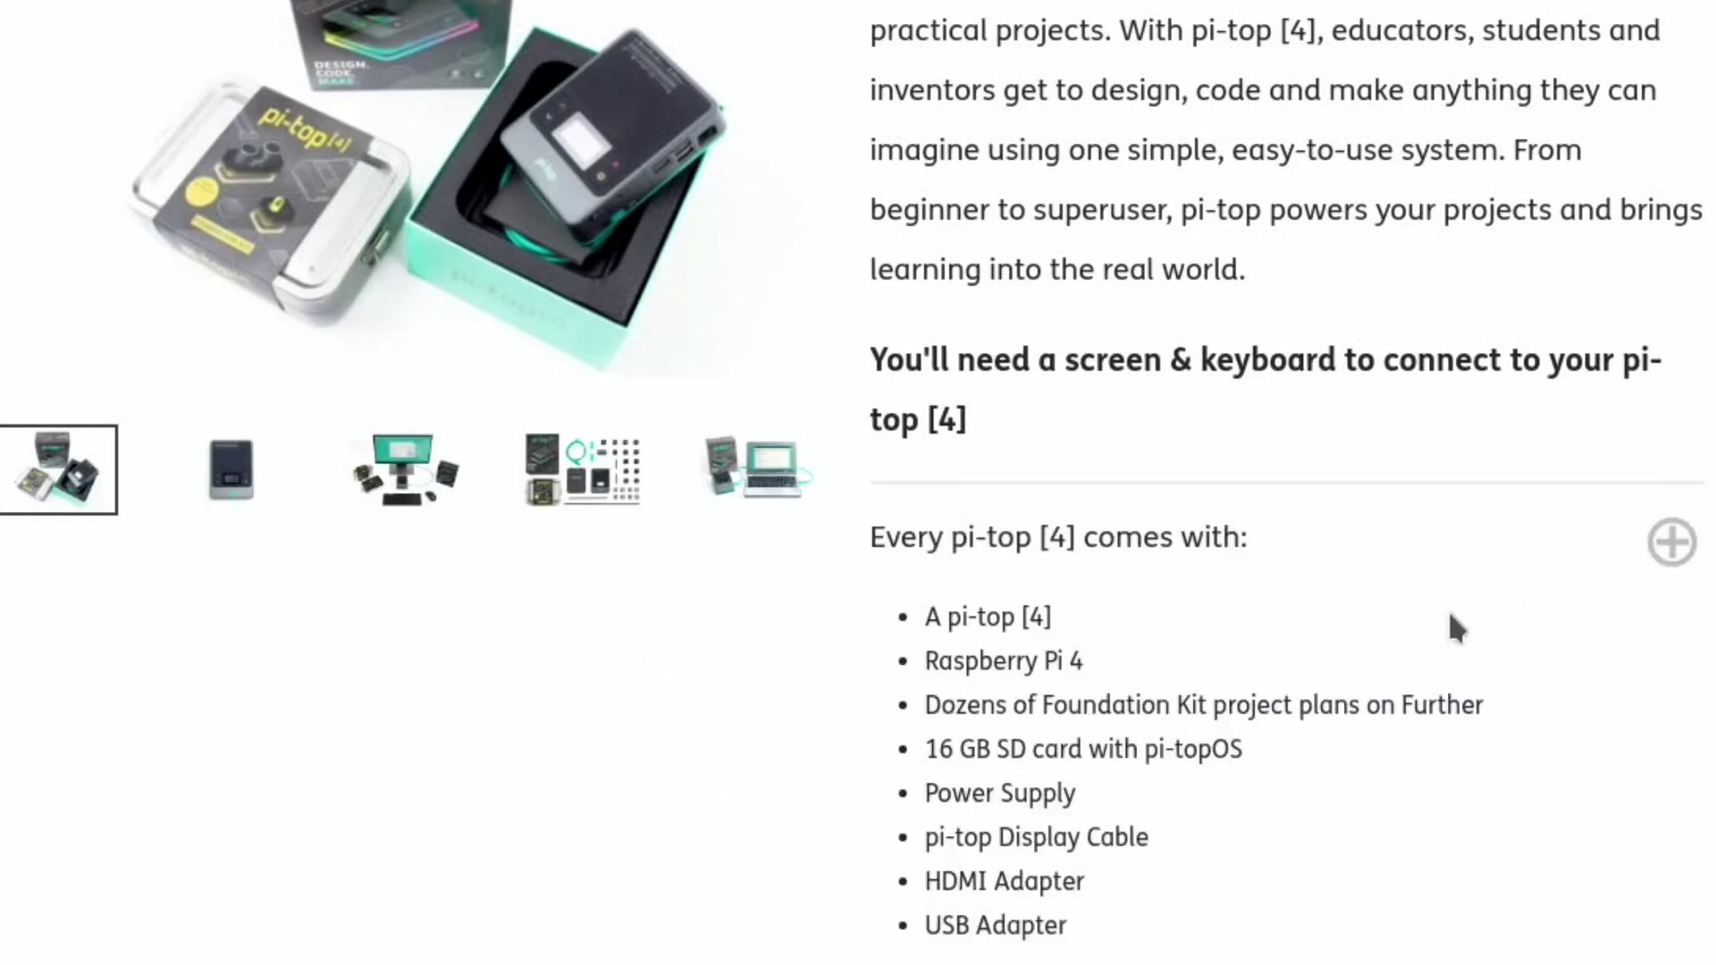
{"action": "scroll", "coordinate": [1450, 615], "scroll_direction": "down", "scroll_amount": 5}
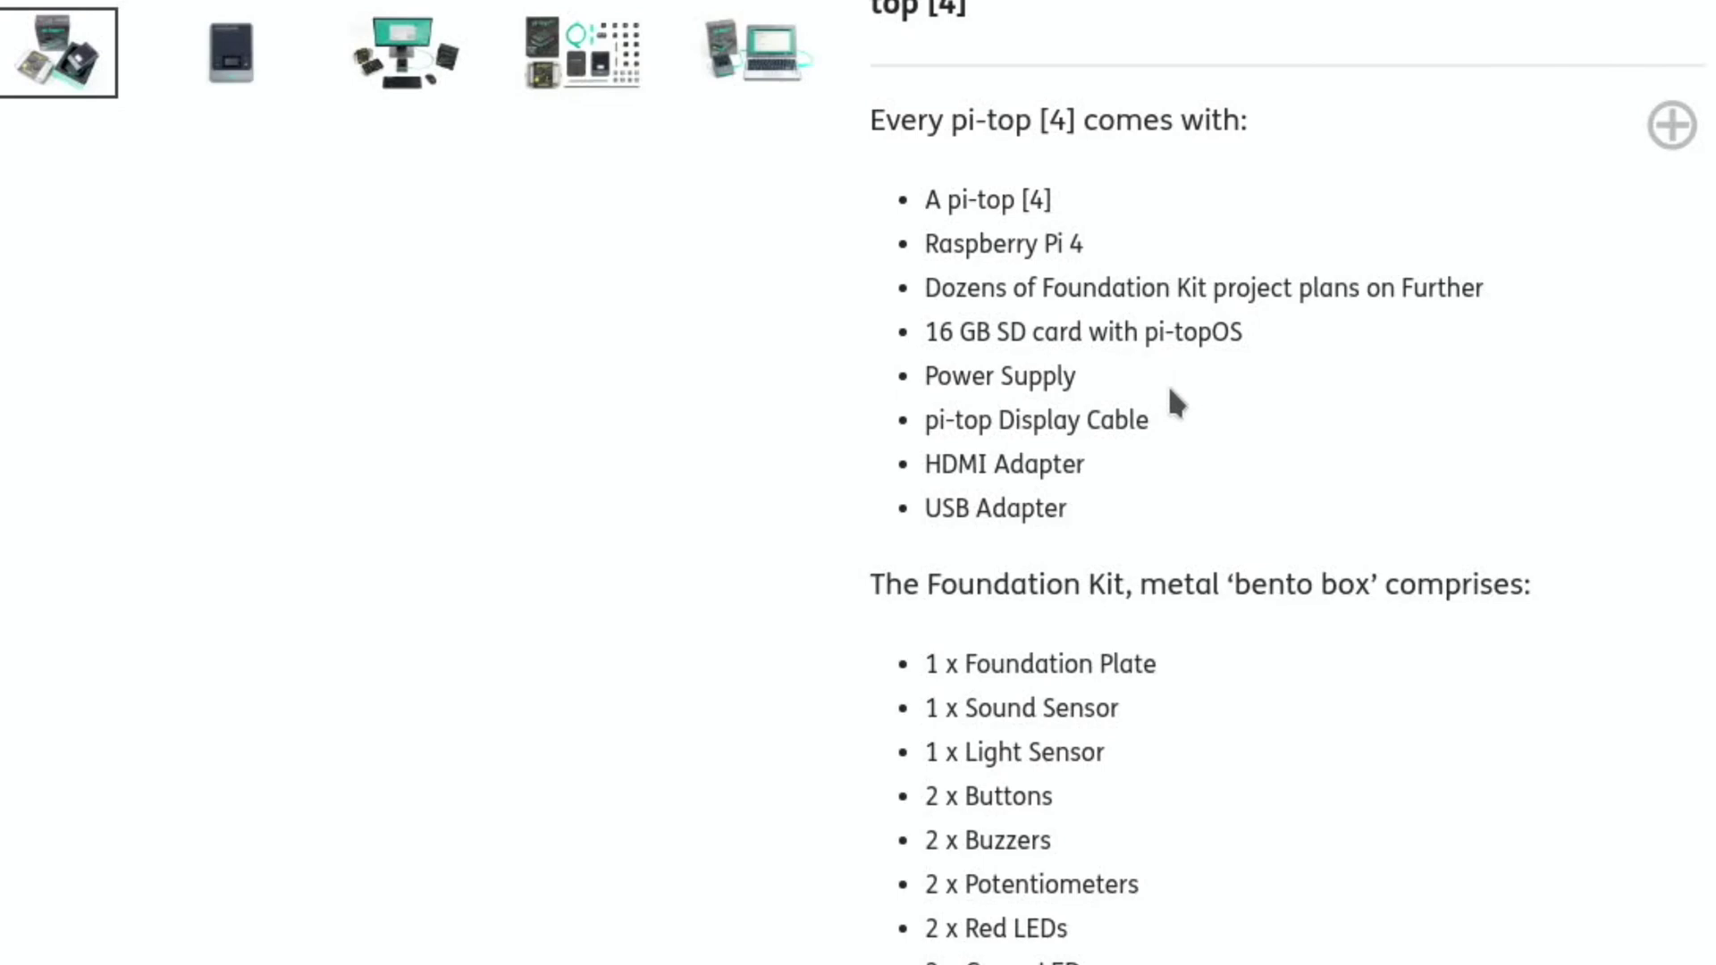
Read the Foundation Kit contents on the pi-top [4] shop page and return to the pi-topOS page
{"action": "scroll", "coordinate": [1171, 393], "scroll_direction": "down", "scroll_amount": 5}
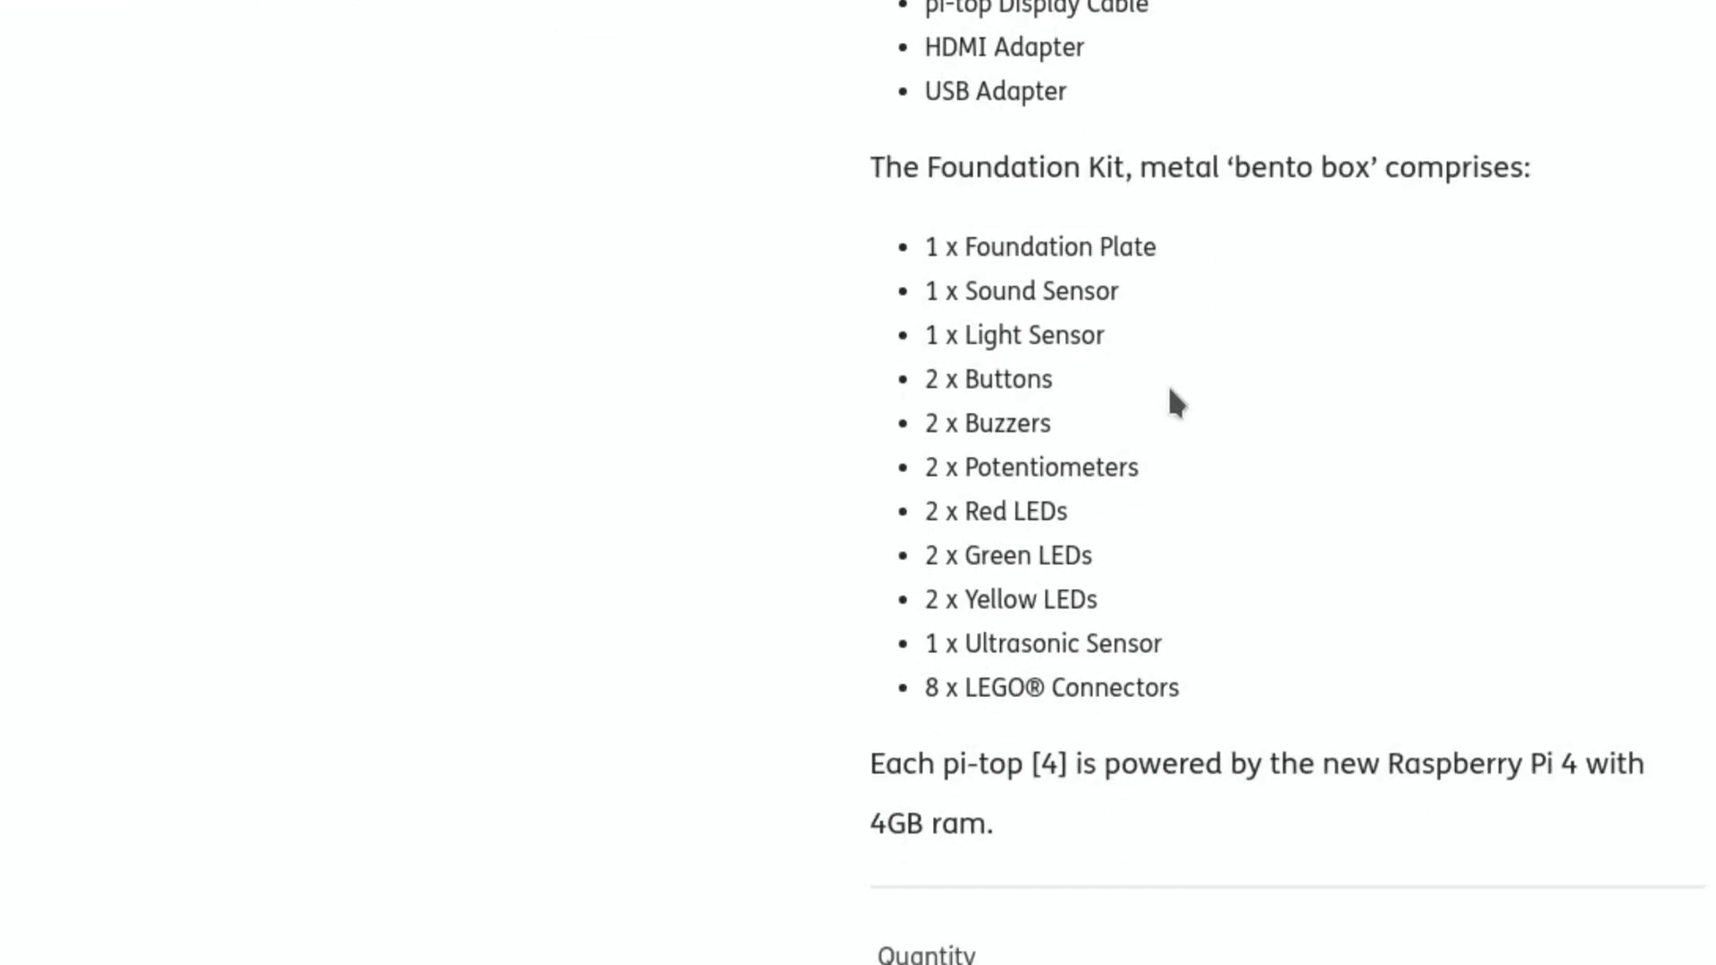
{"action": "scroll", "coordinate": [1176, 402], "scroll_direction": "up", "scroll_amount": 12}
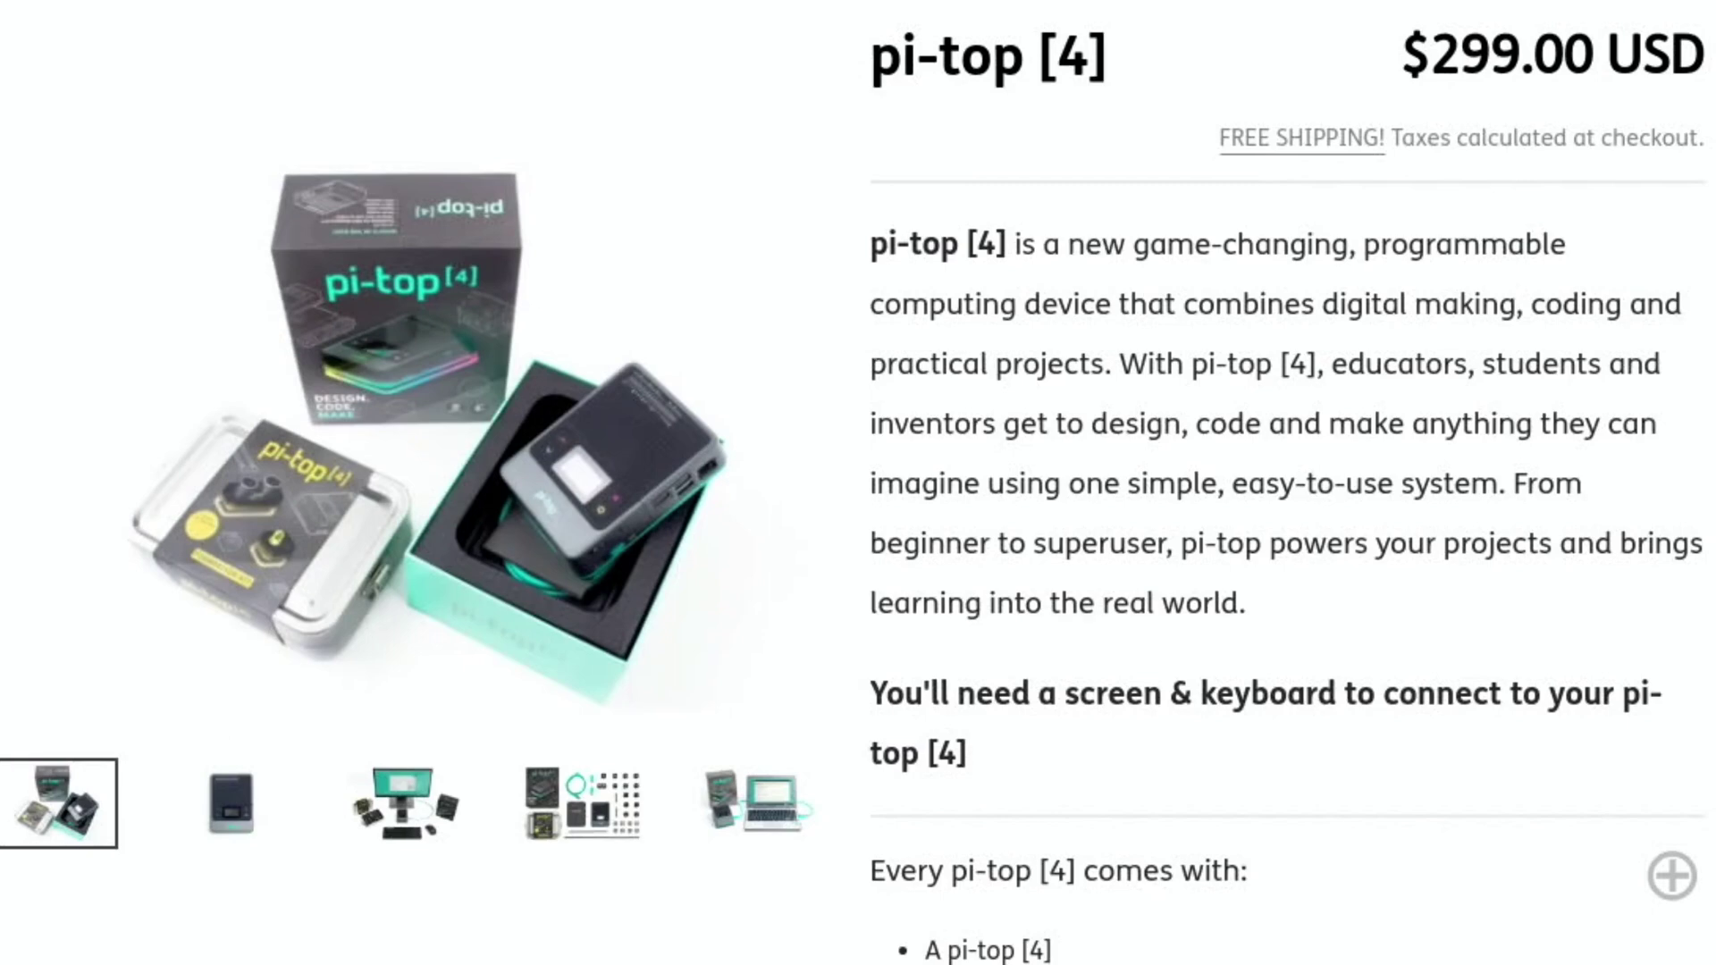
{"action": "left_click", "coordinate": [19, 81]}
{"action": "left_click", "coordinate": [20, 80]}
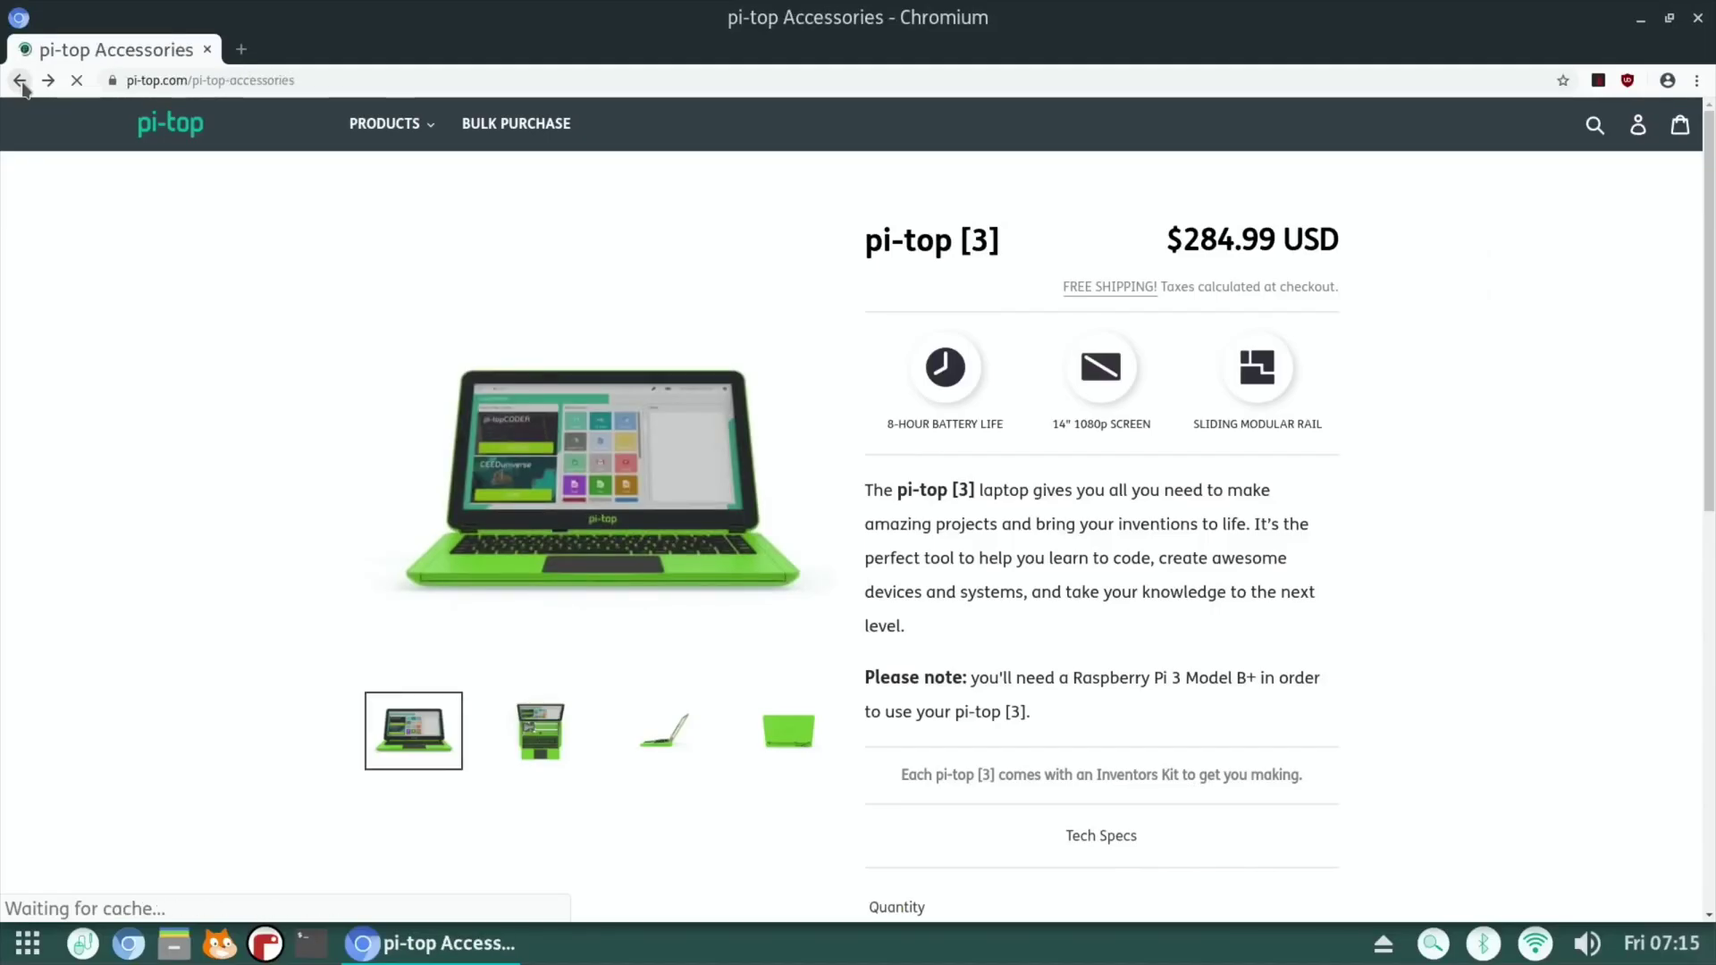
{"action": "left_click", "coordinate": [20, 81]}
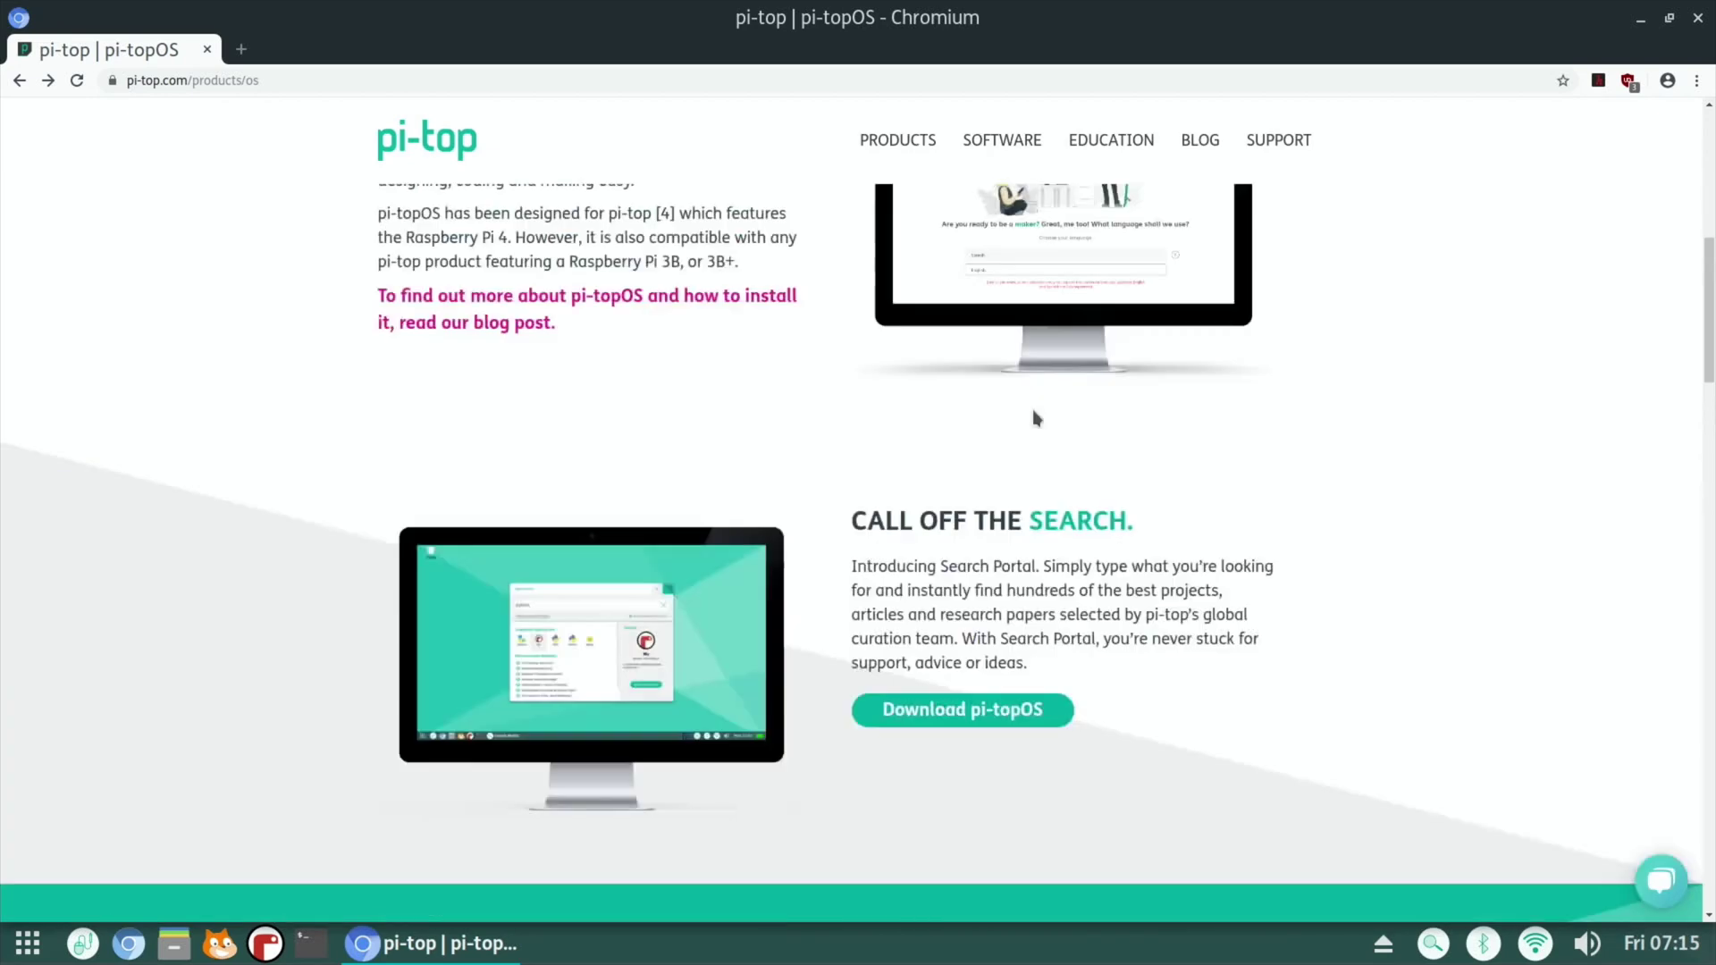
Open the Success stories page from the Education section and look through the featured school and training programs
{"action": "mouse_move", "coordinate": [1100, 159]}
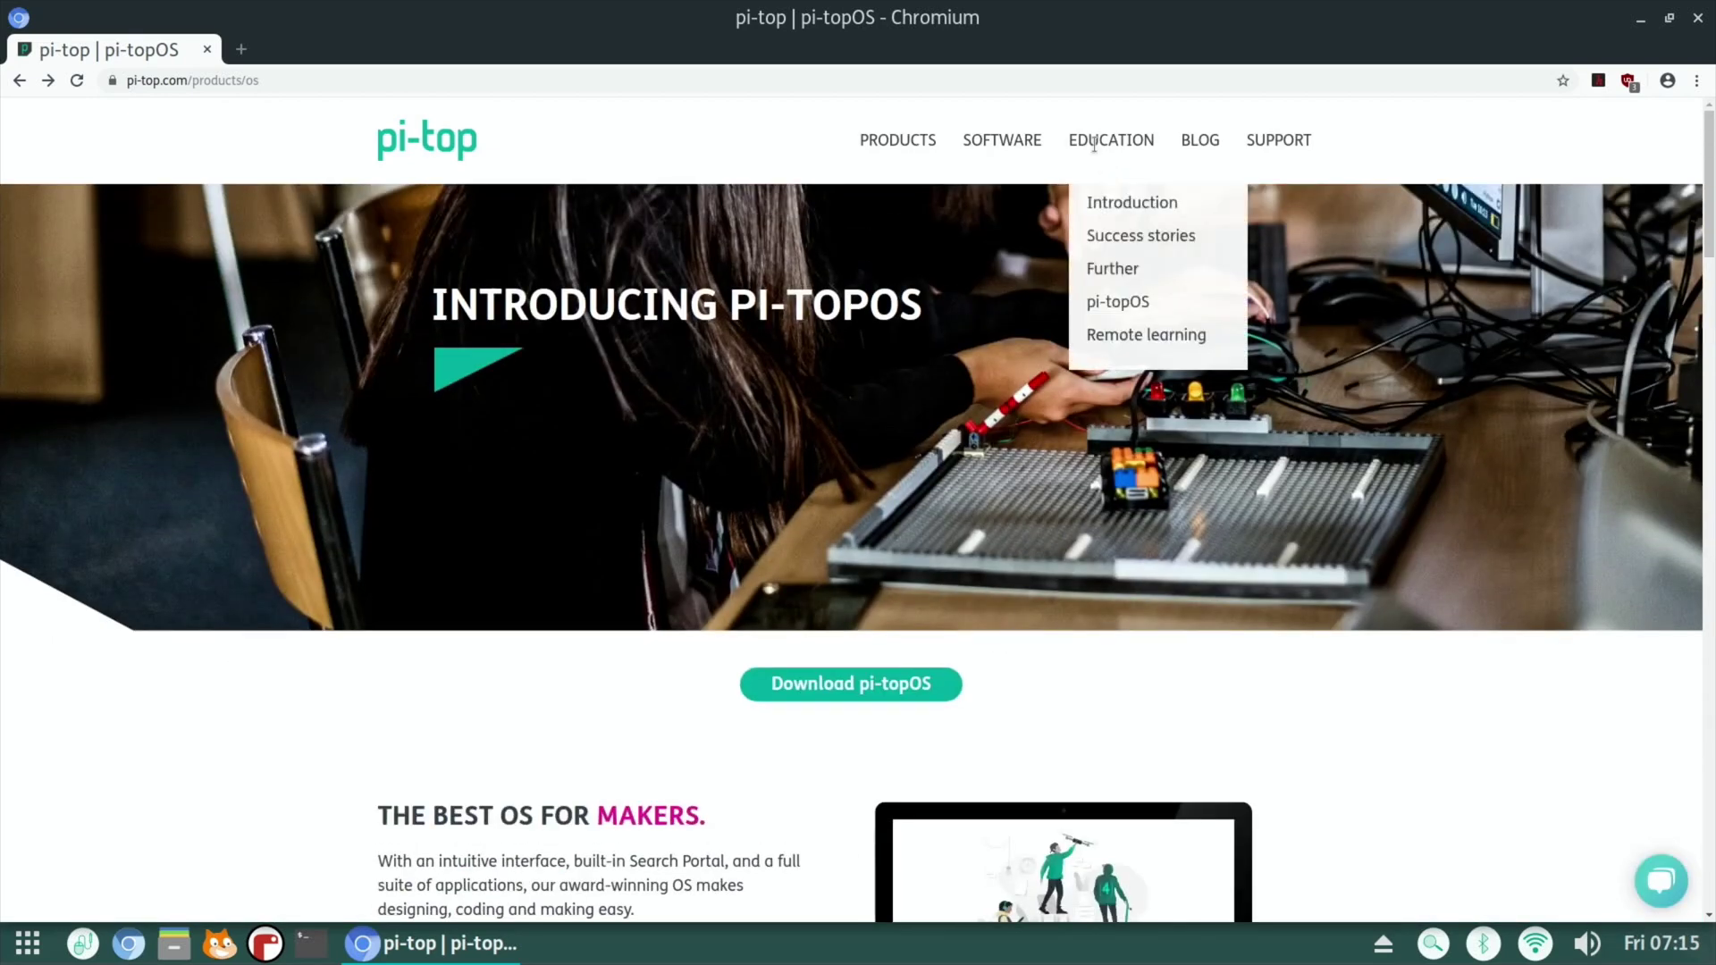
{"action": "left_click", "coordinate": [1120, 238]}
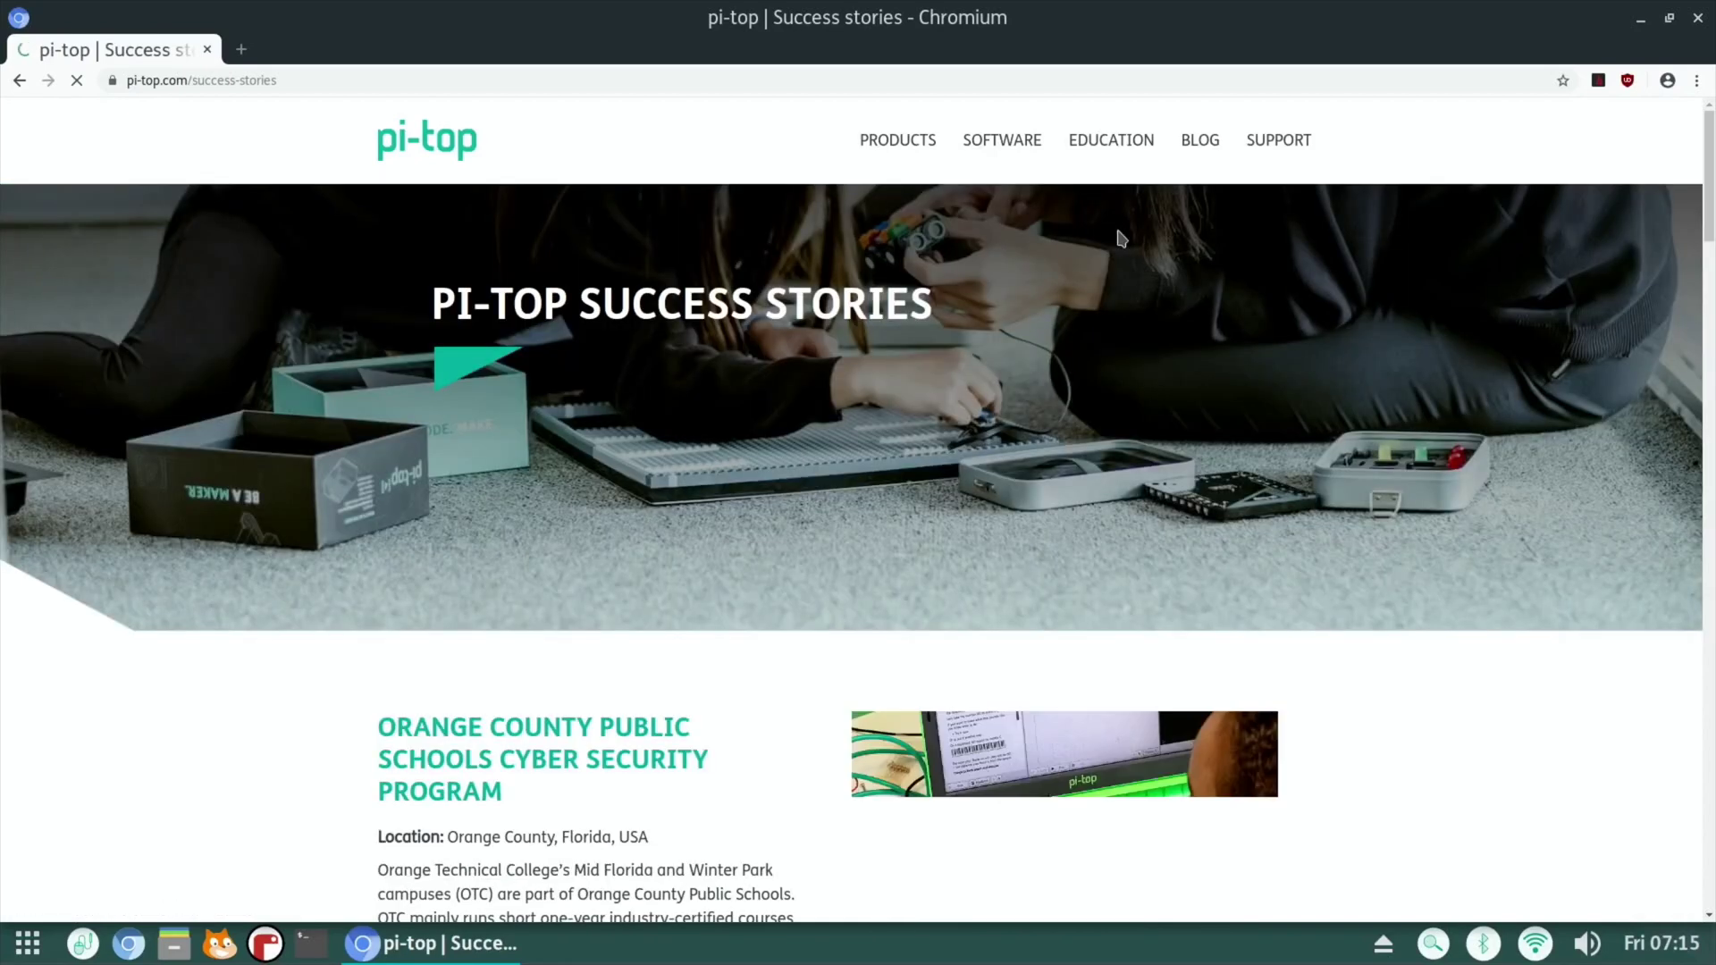
{"action": "scroll", "coordinate": [1120, 238], "scroll_direction": "down", "scroll_amount": 5}
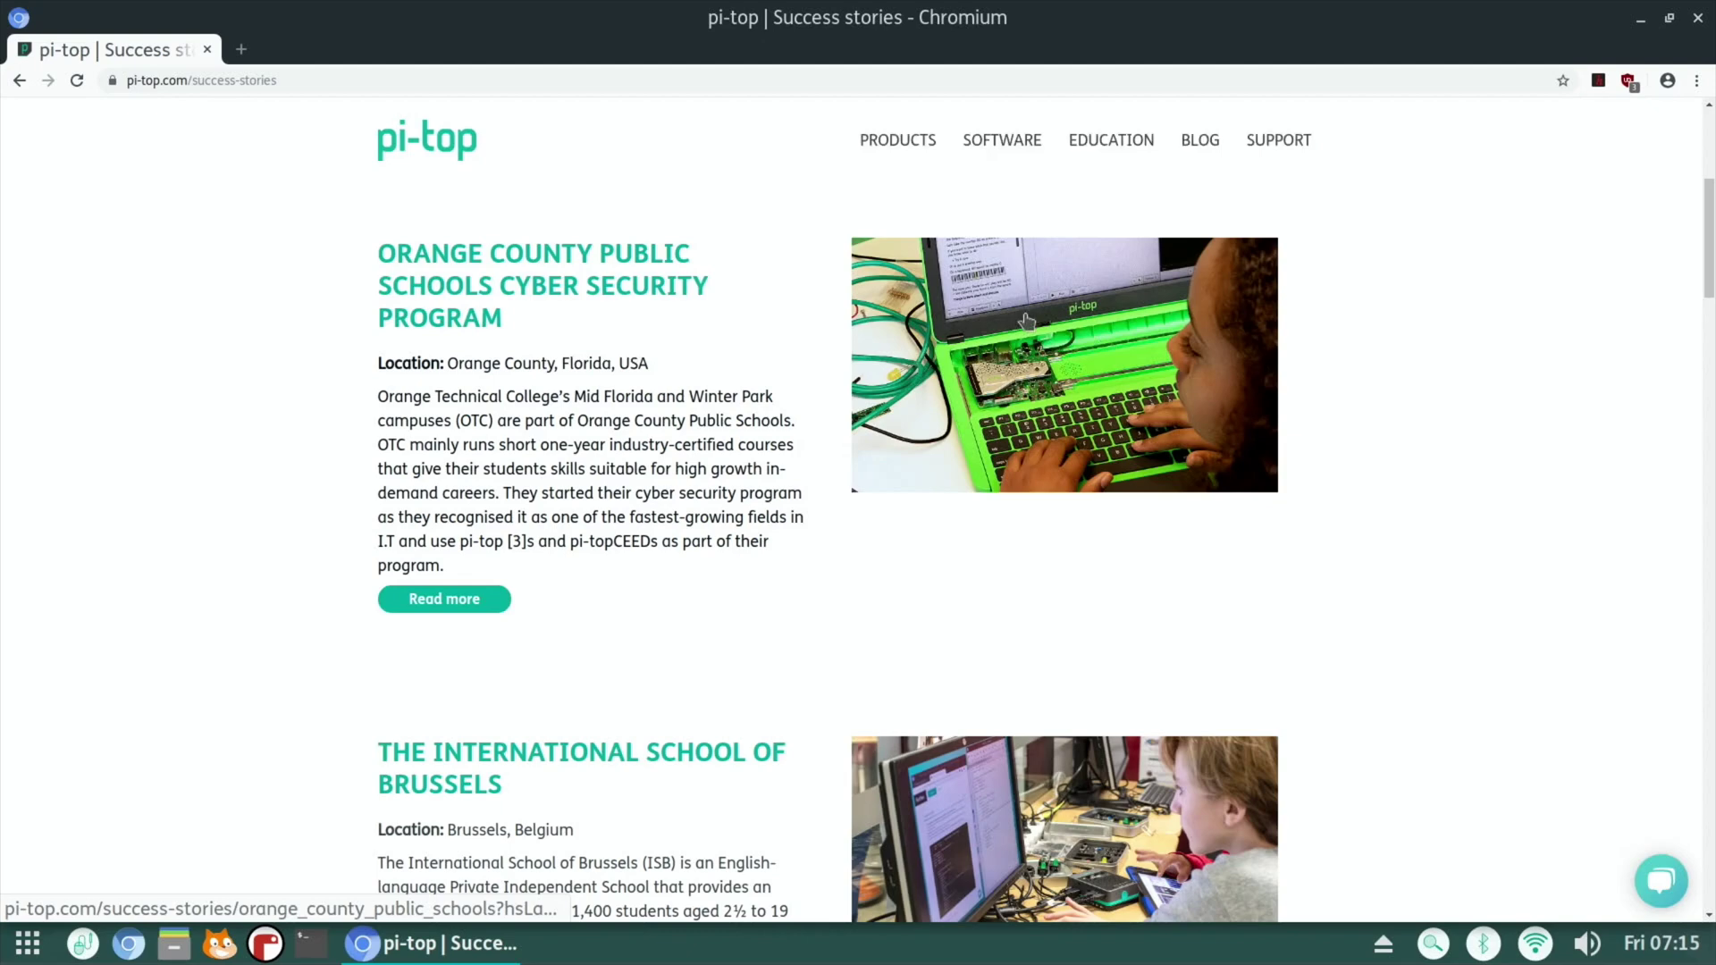
{"action": "scroll", "coordinate": [1072, 372], "scroll_direction": "down", "scroll_amount": 4}
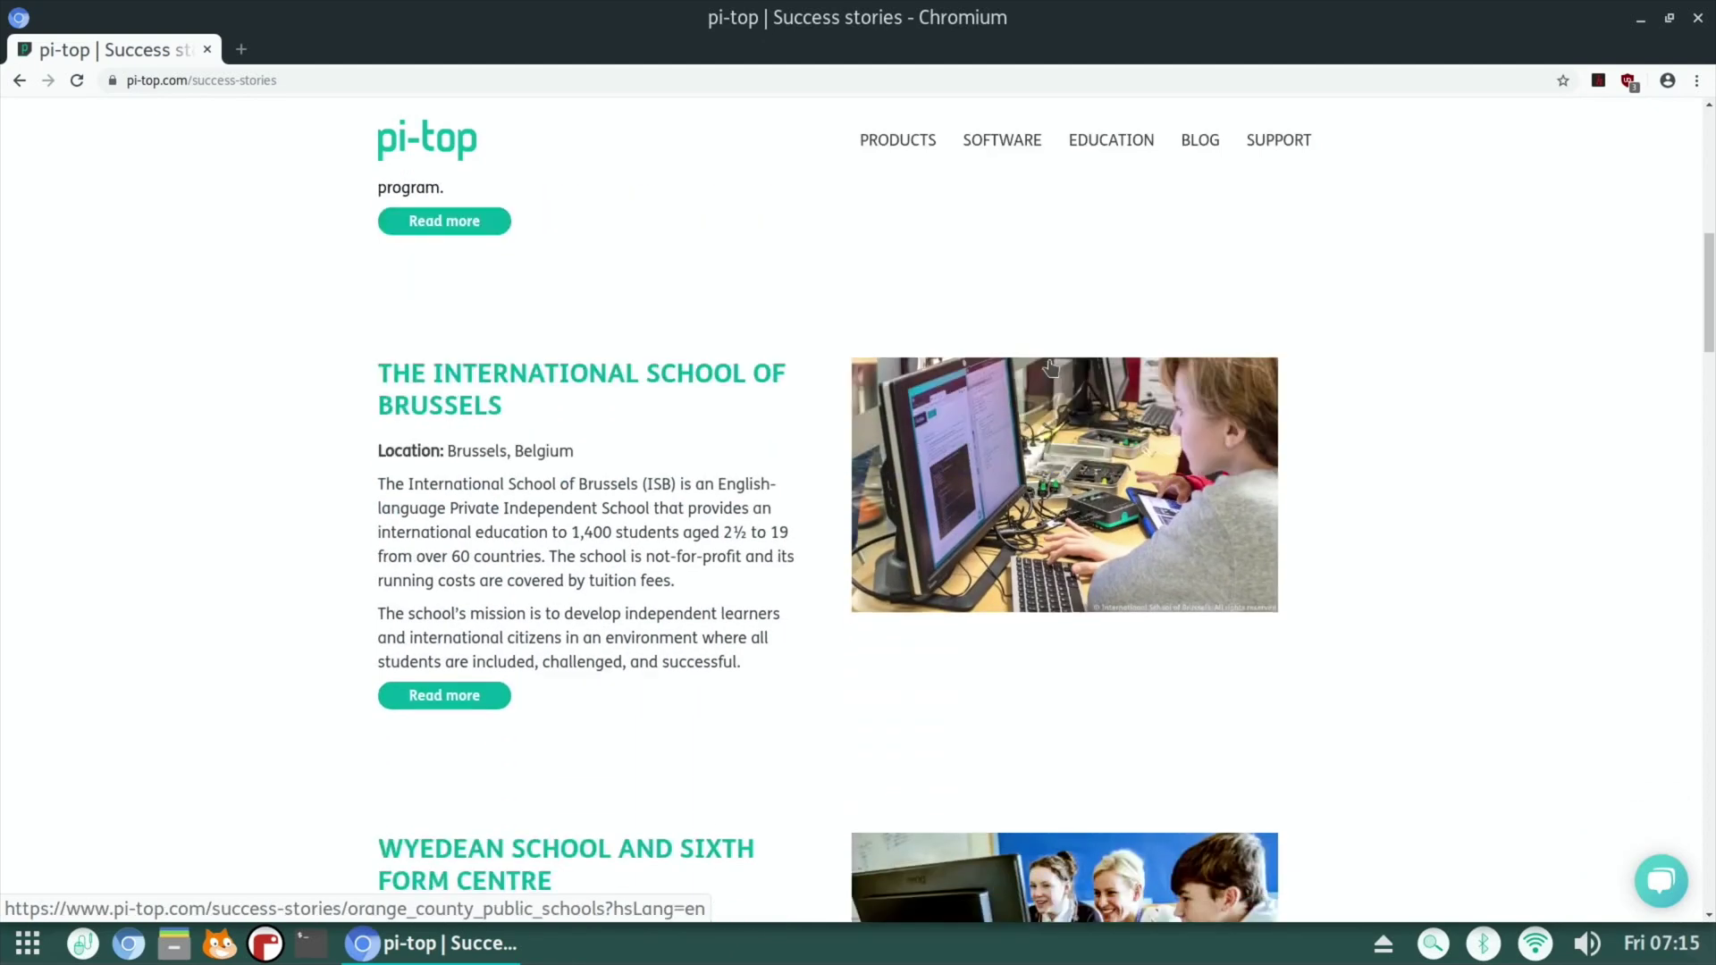
{"action": "scroll", "coordinate": [1051, 366], "scroll_direction": "down", "scroll_amount": 4}
{"action": "scroll", "coordinate": [1051, 367], "scroll_direction": "down", "scroll_amount": 10}
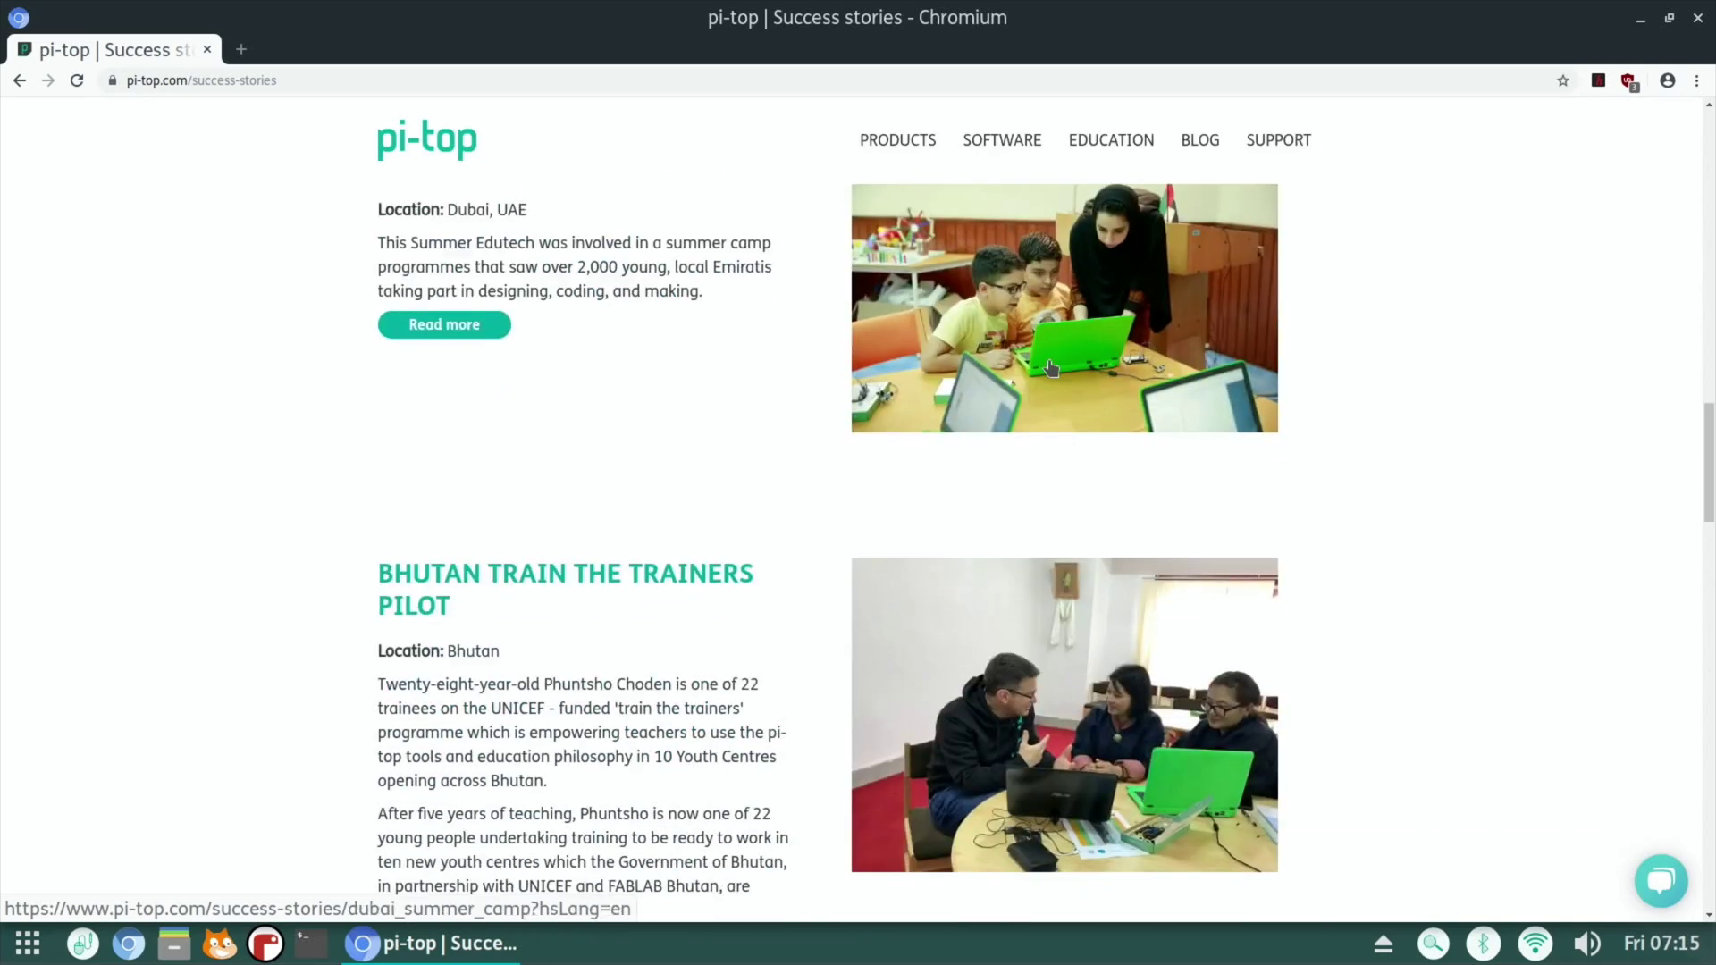
{"action": "scroll", "coordinate": [1072, 405], "scroll_direction": "down", "scroll_amount": 3}
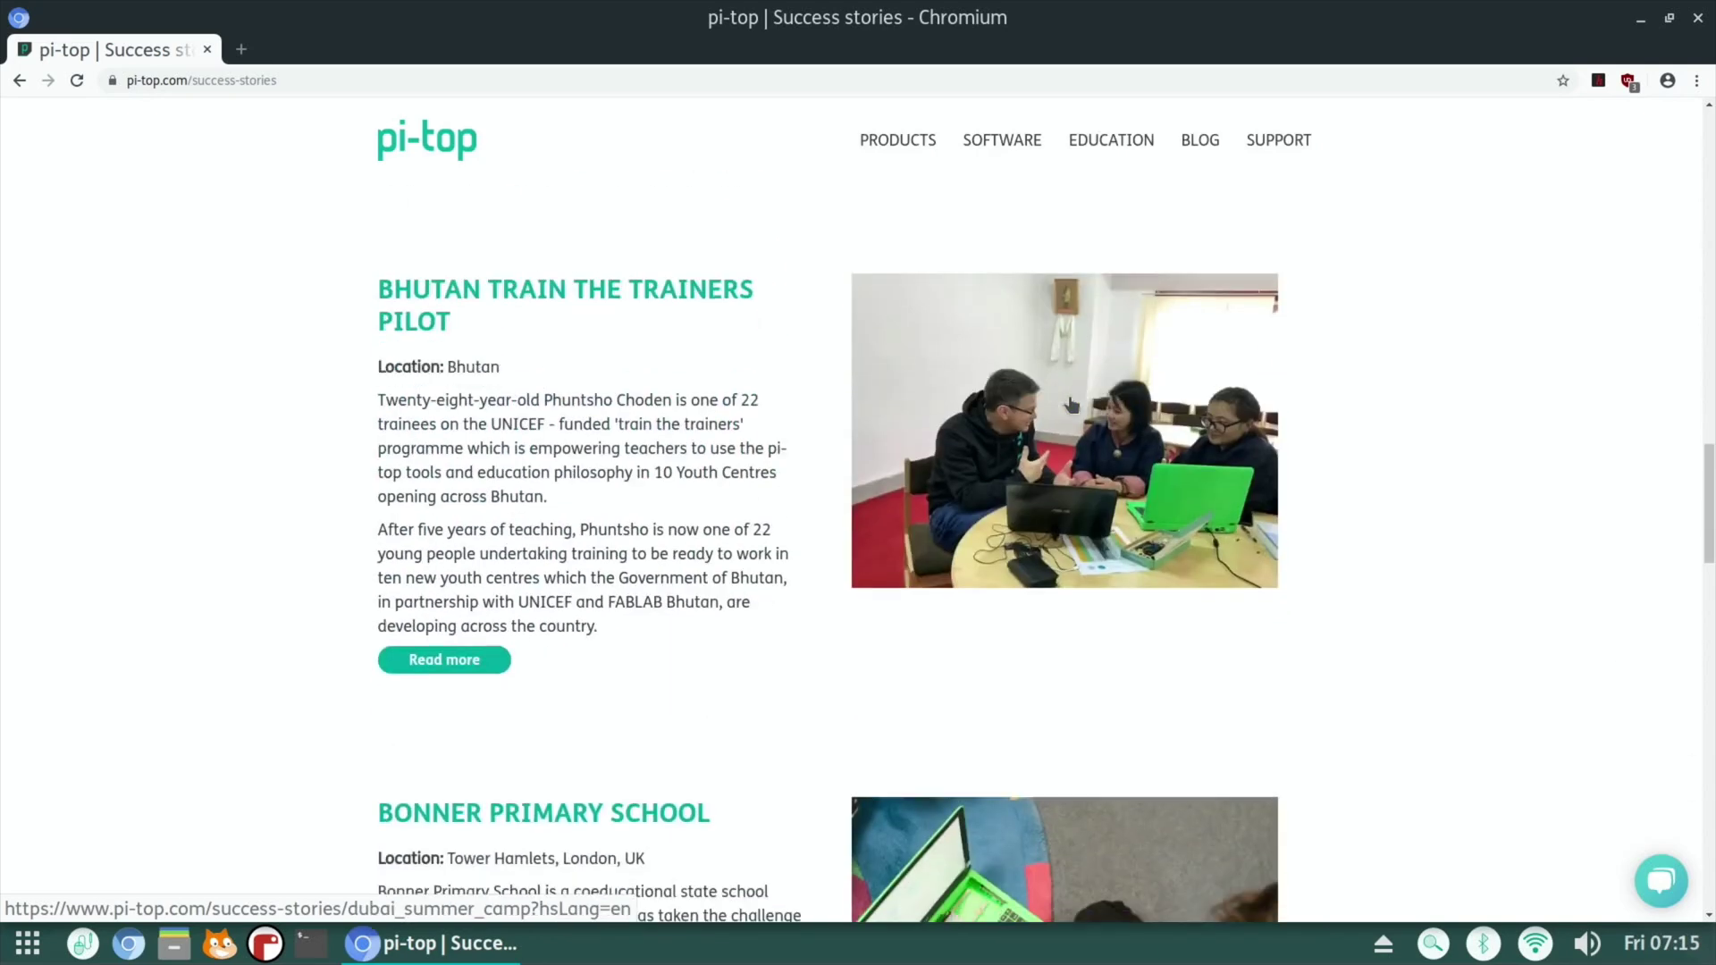
{"action": "scroll", "coordinate": [1071, 404], "scroll_direction": "down", "scroll_amount": 5}
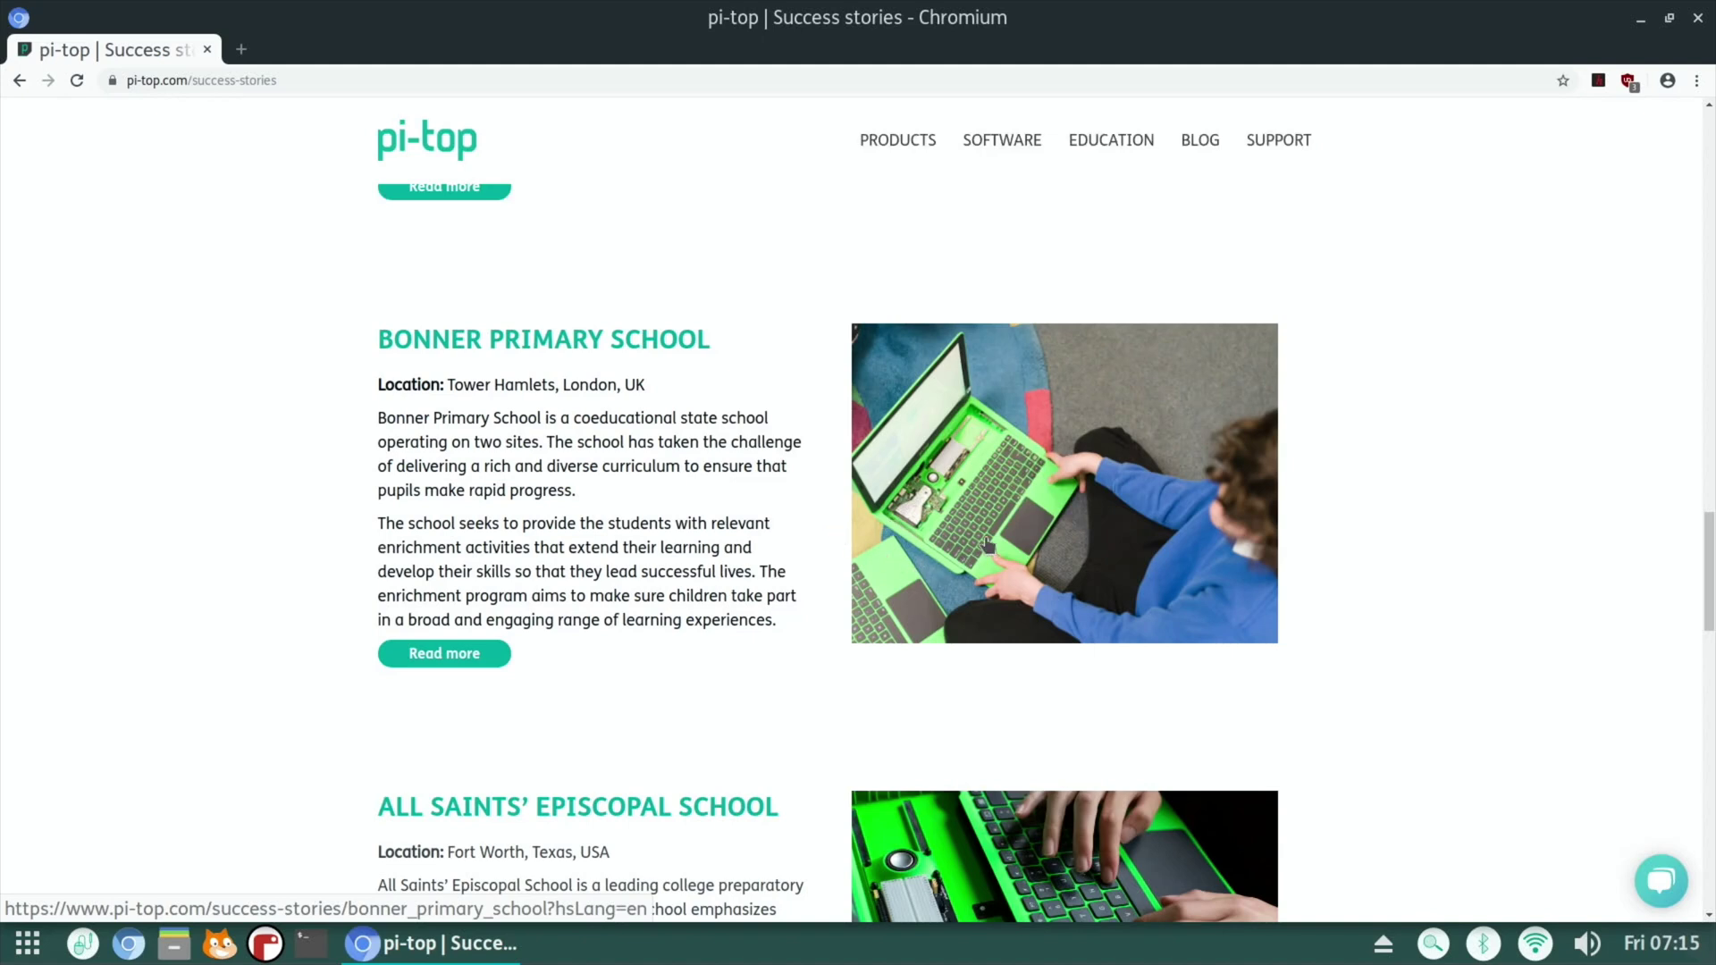
{"action": "scroll", "coordinate": [735, 570], "scroll_direction": "down", "scroll_amount": 3}
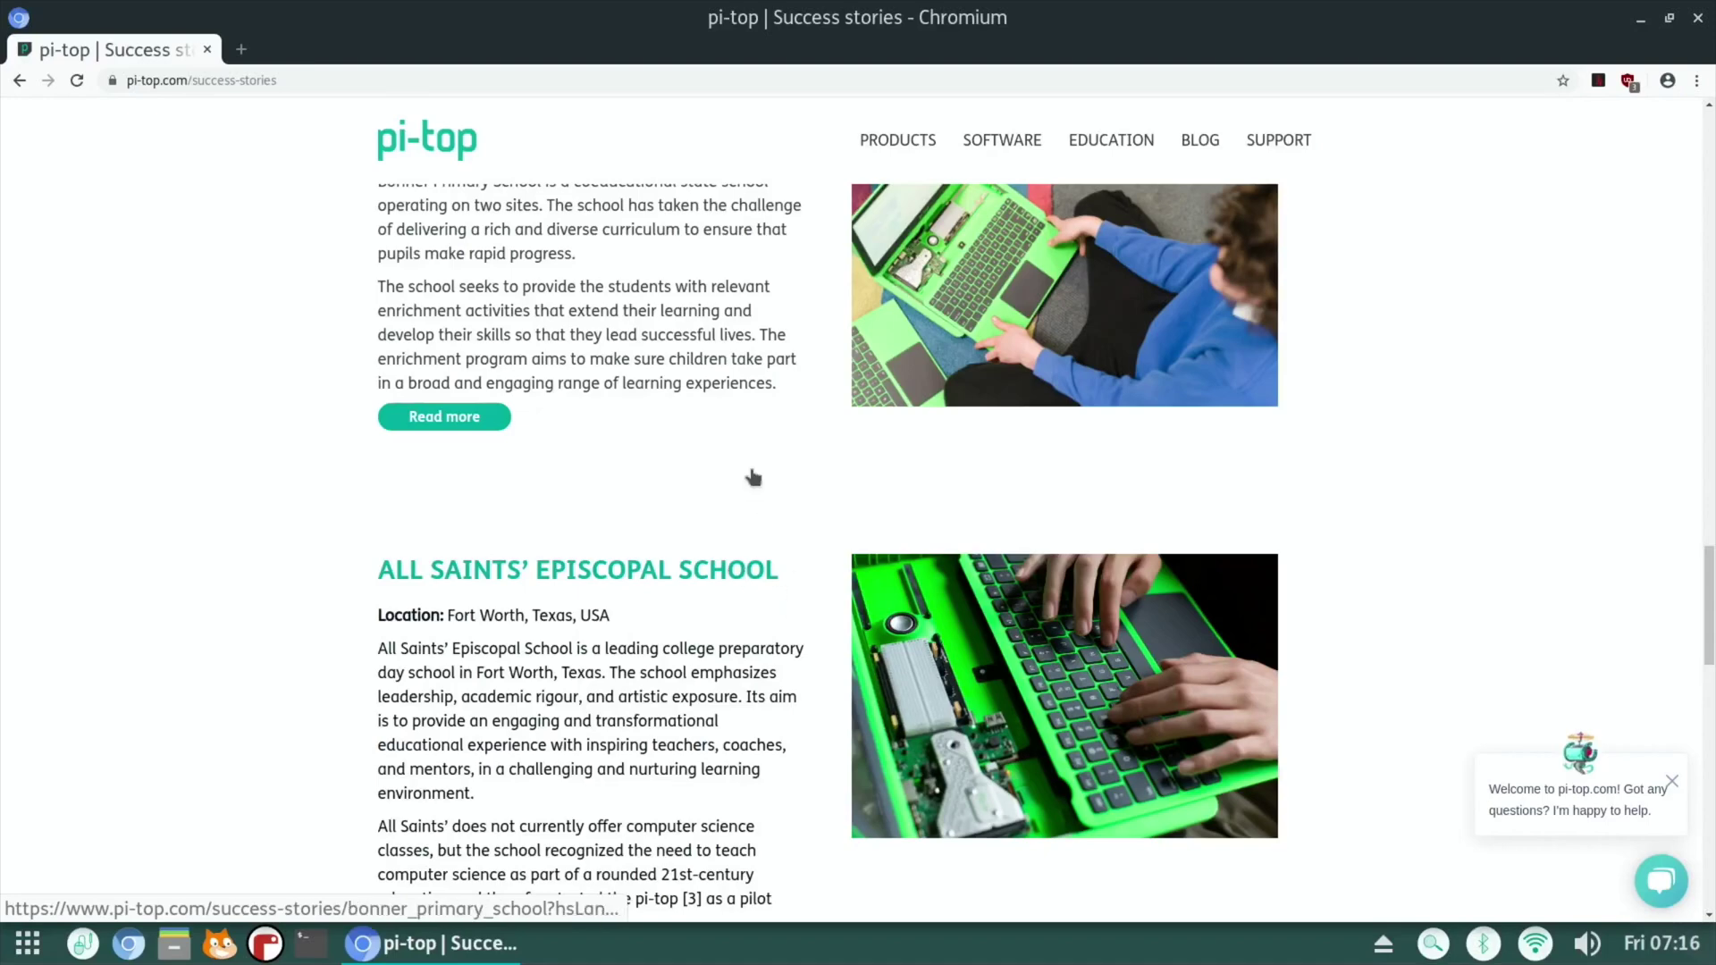
{"action": "scroll", "coordinate": [754, 478], "scroll_direction": "down", "scroll_amount": 9}
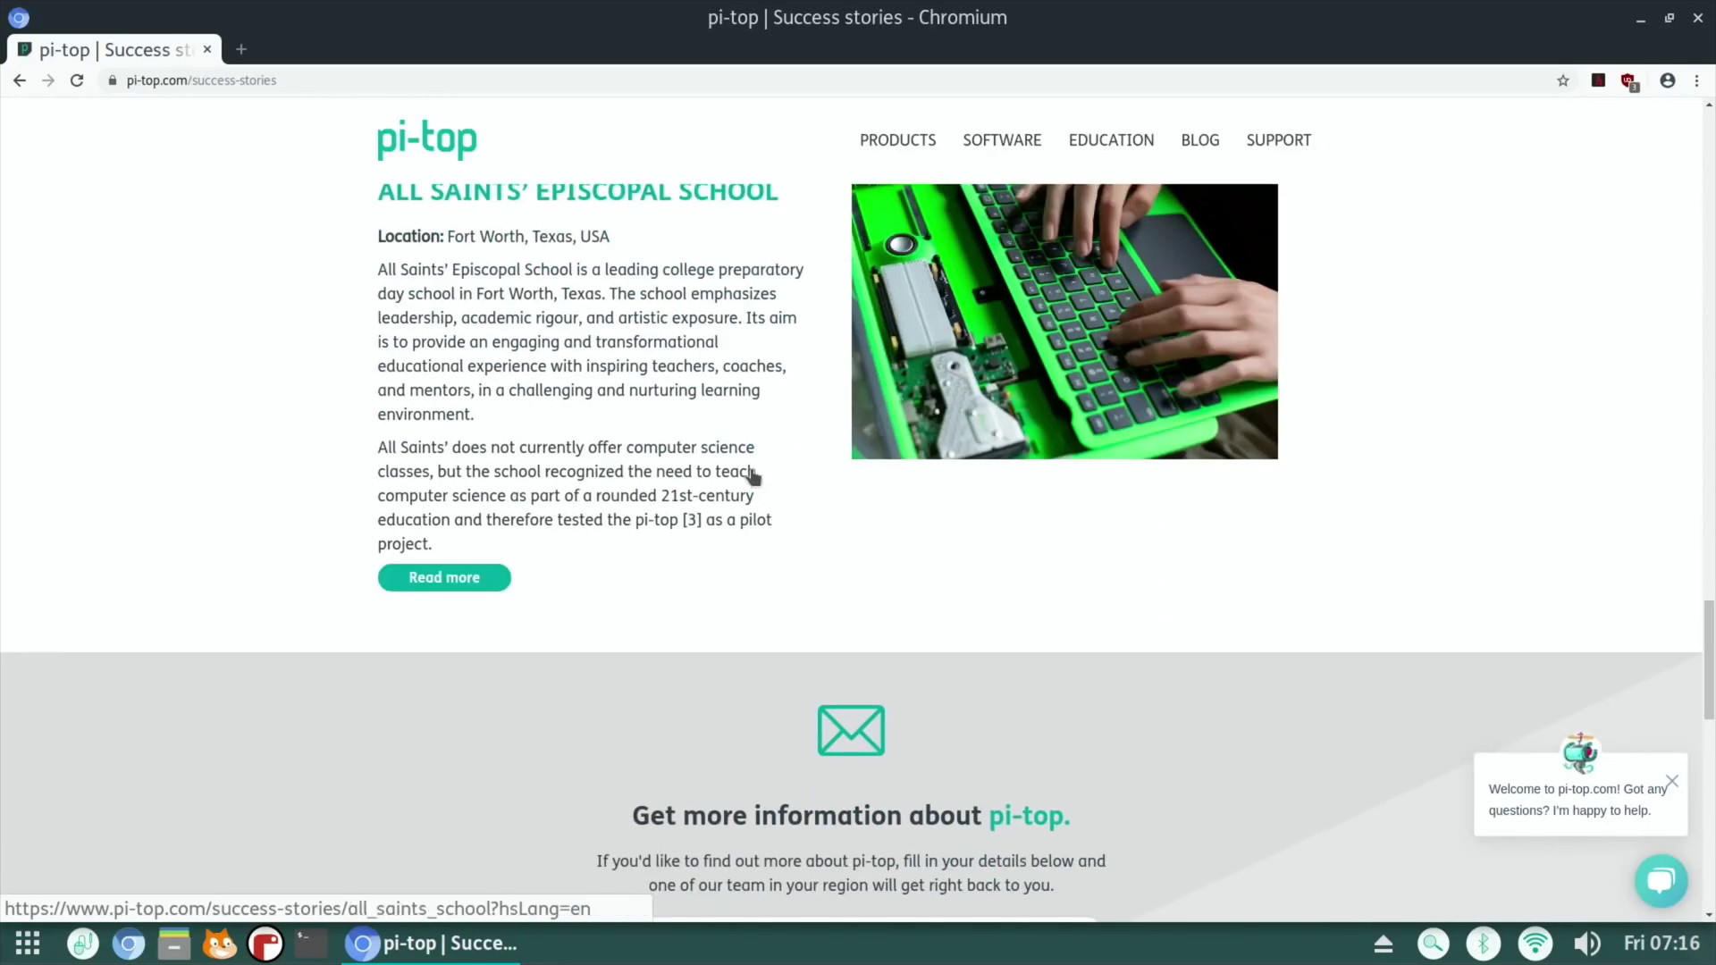
{"action": "scroll", "coordinate": [753, 478], "scroll_direction": "up", "scroll_amount": 20}
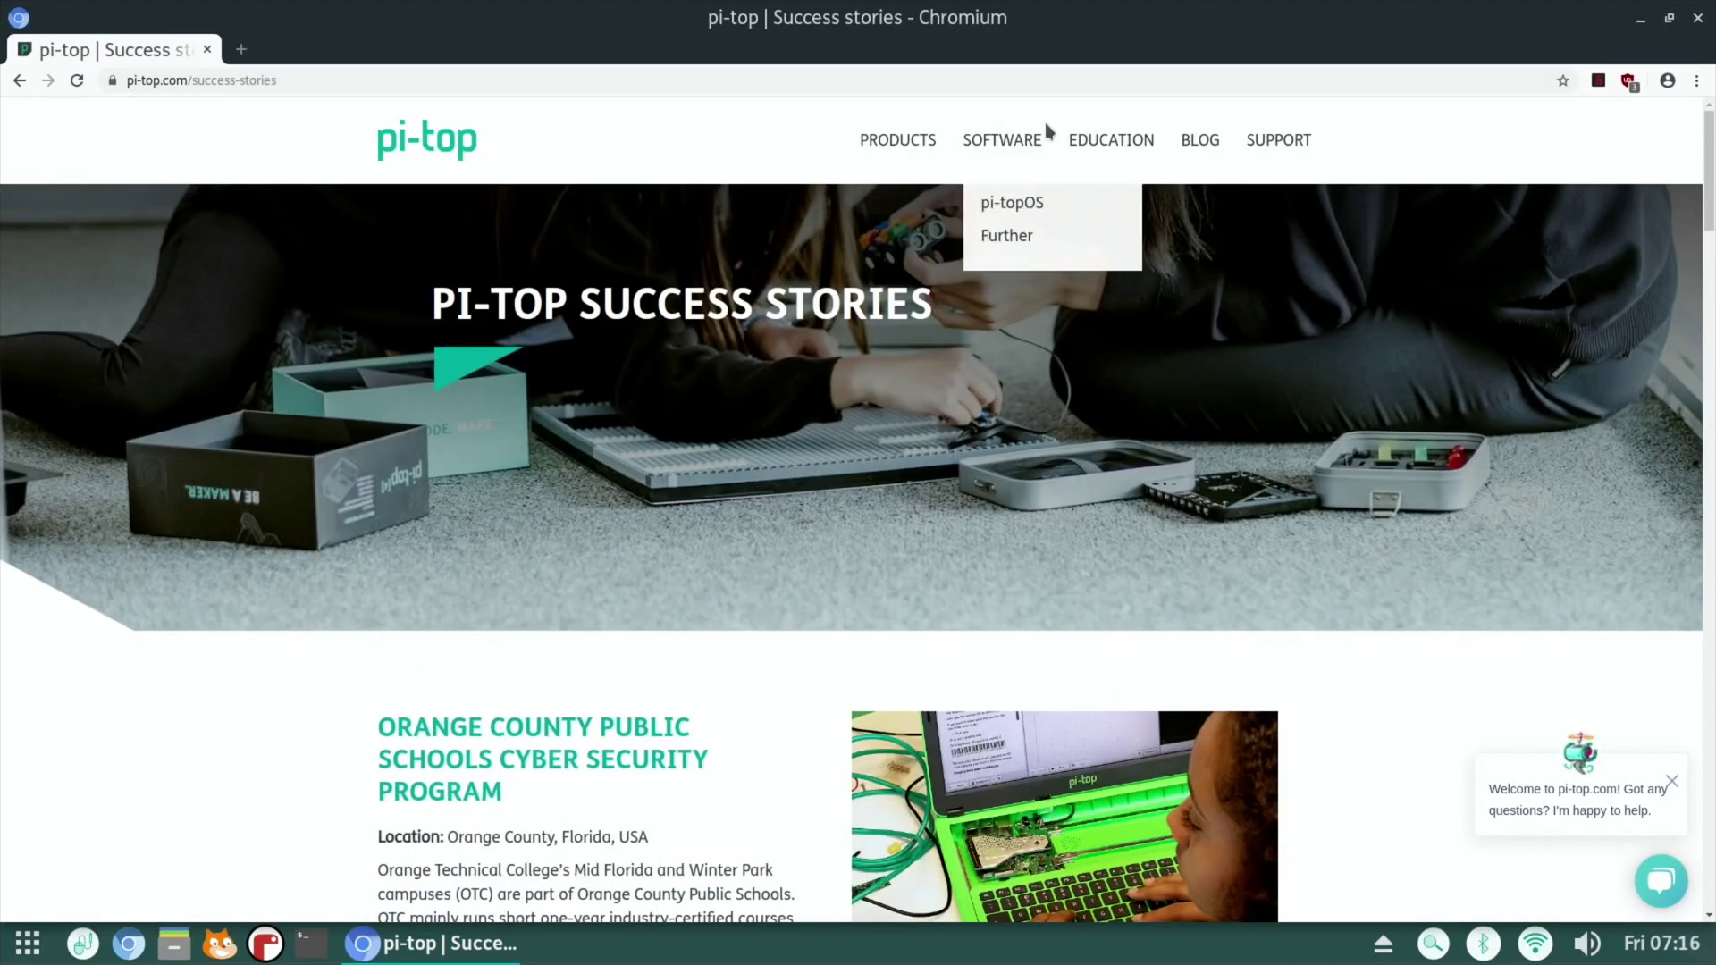
Search the web for "hotukdeals", open the hotukdeals site and browse its highlighted deals
{"action": "left_click", "coordinate": [243, 79]}
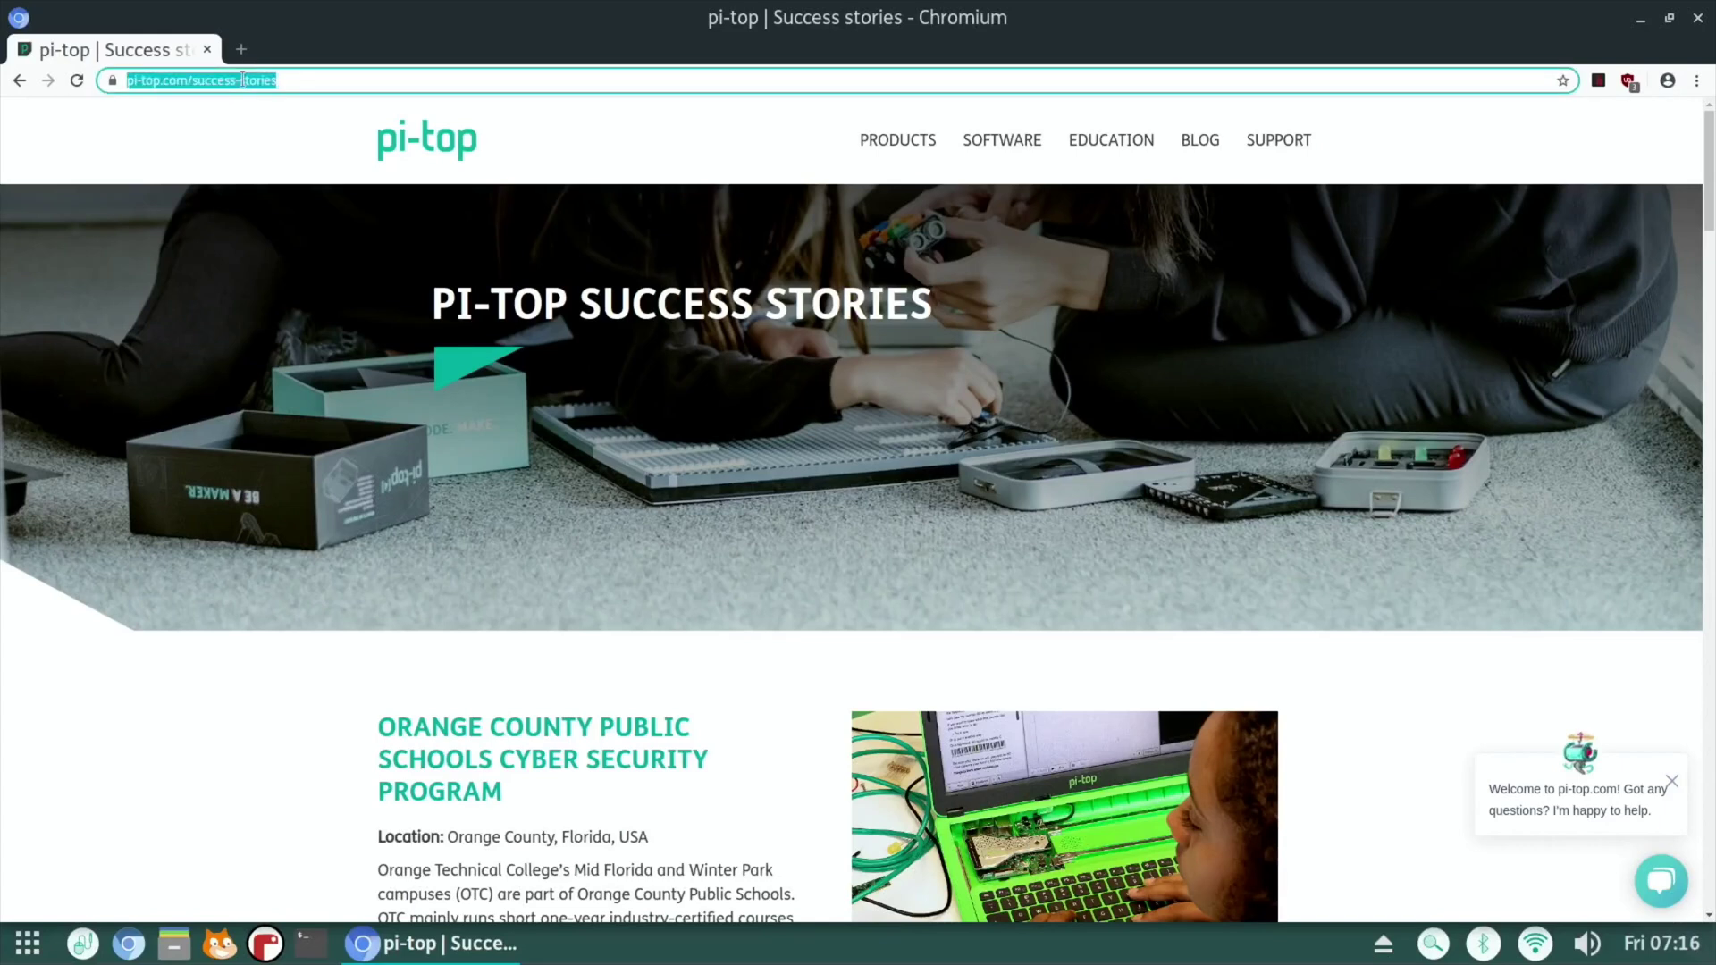
{"action": "type", "text": "hotukdeals&t=raspberrypi&ia=web"}
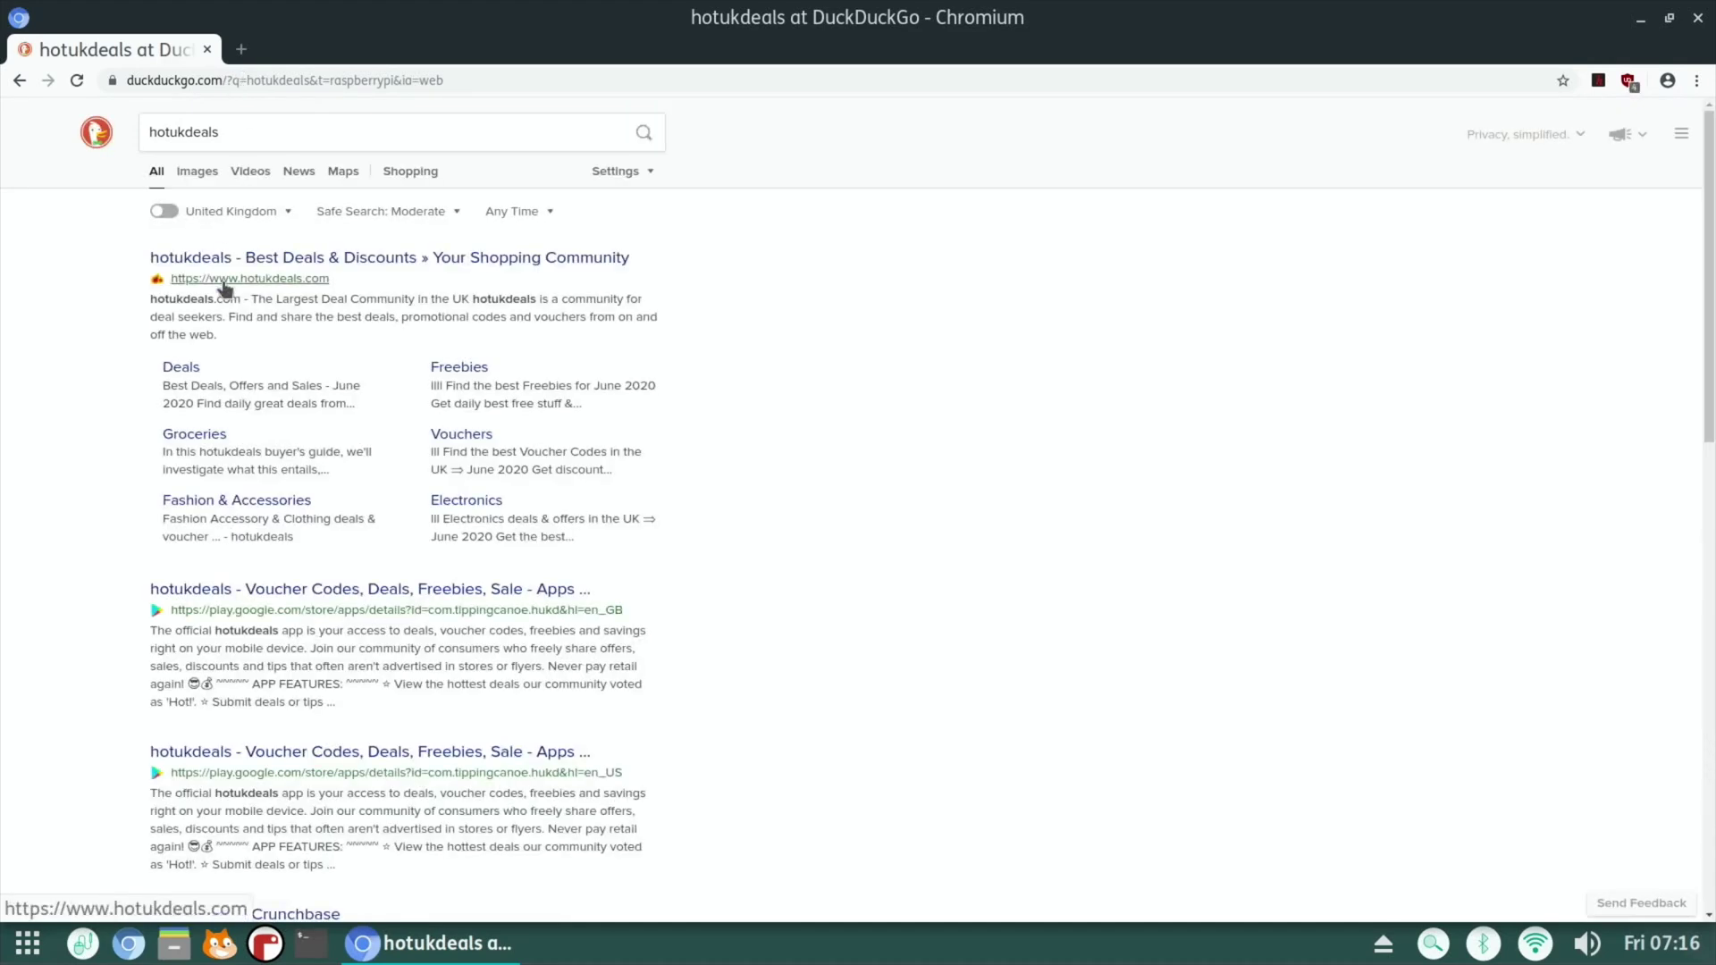
{"action": "left_click", "coordinate": [286, 259]}
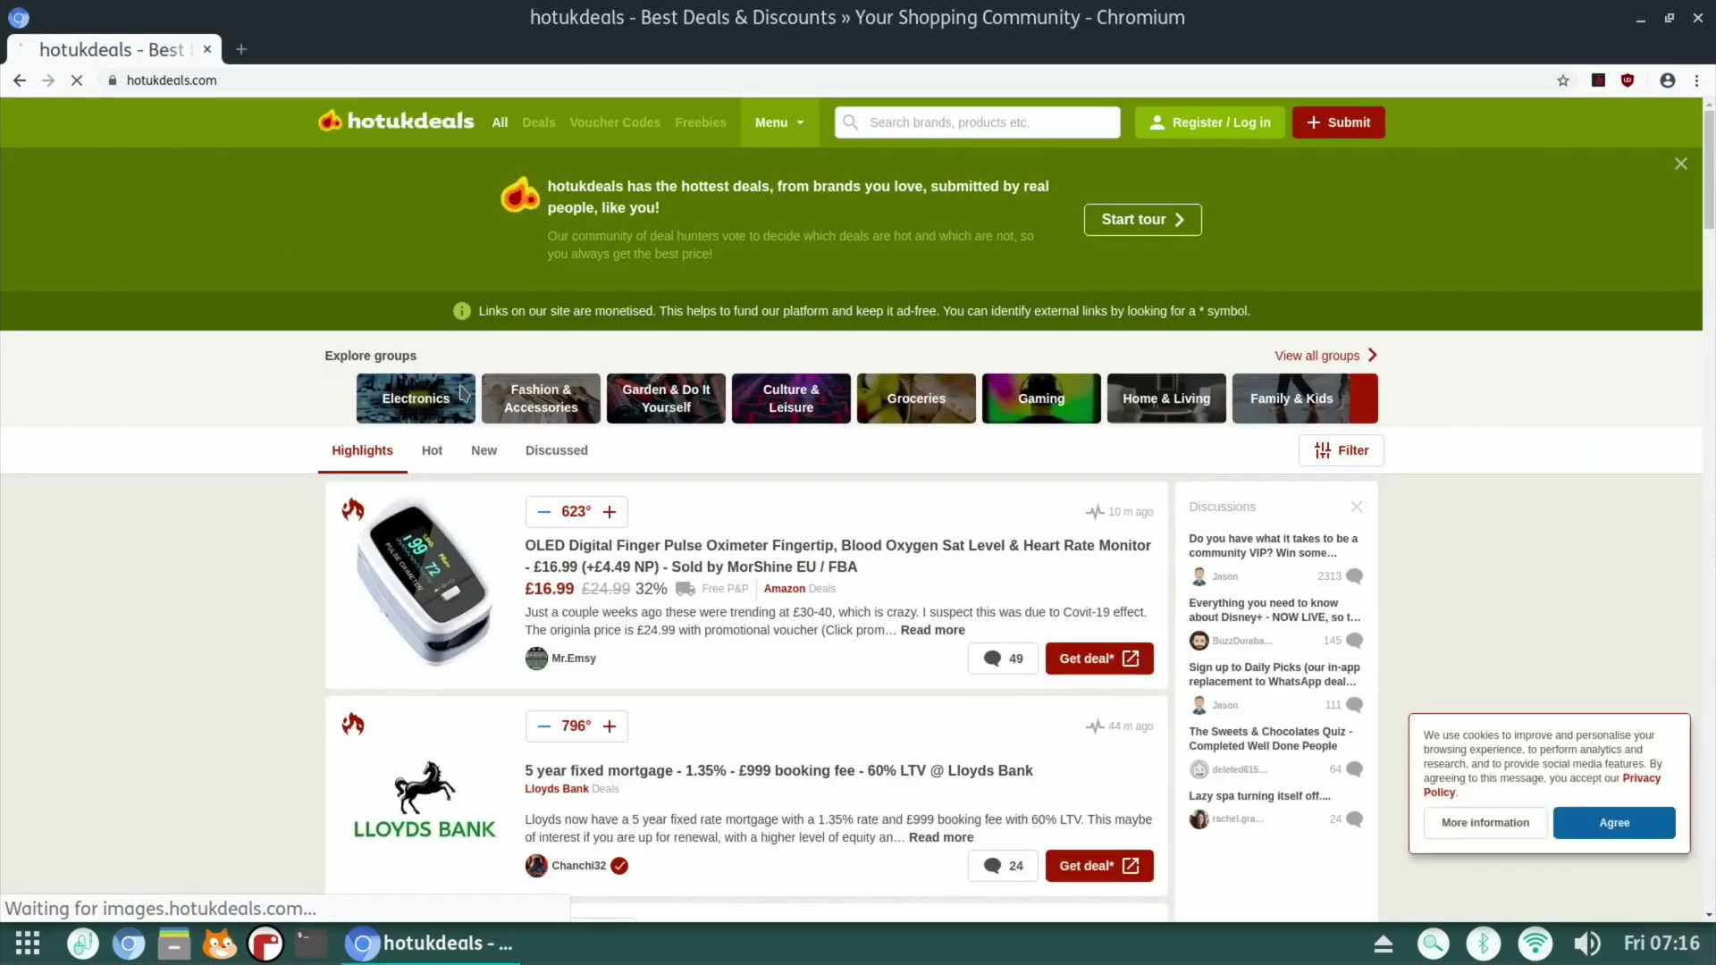
{"action": "scroll", "coordinate": [497, 405], "scroll_direction": "down", "scroll_amount": 15}
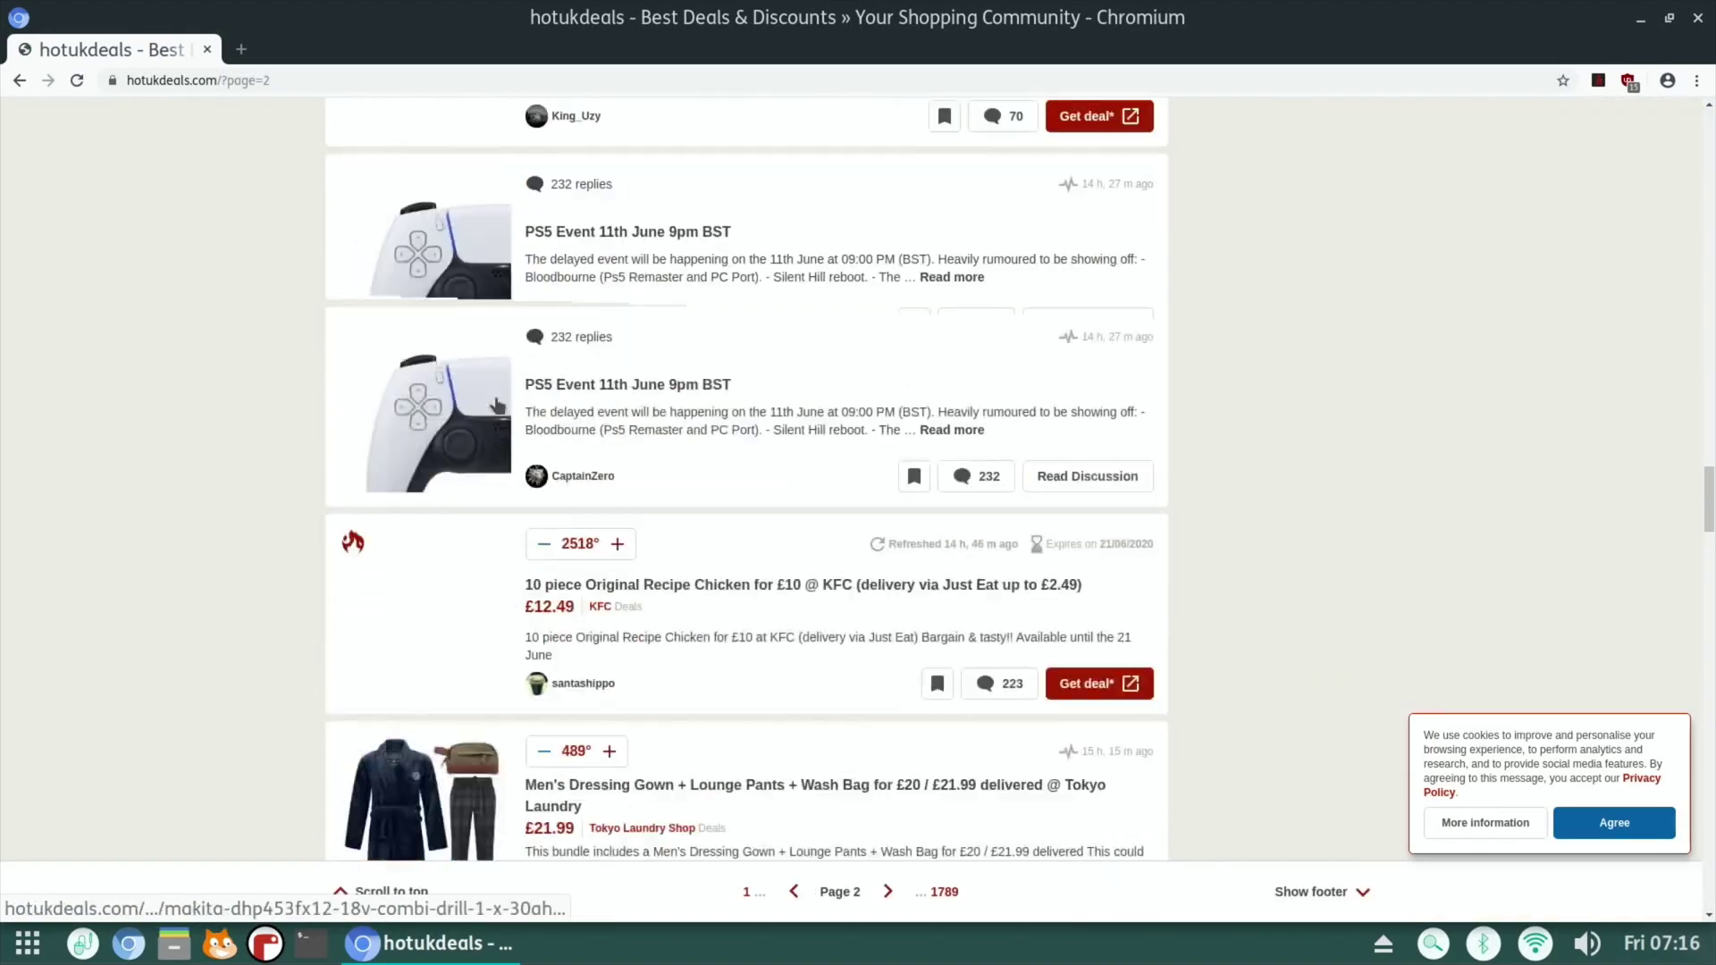
{"action": "scroll", "coordinate": [496, 405], "scroll_direction": "up", "scroll_amount": 10}
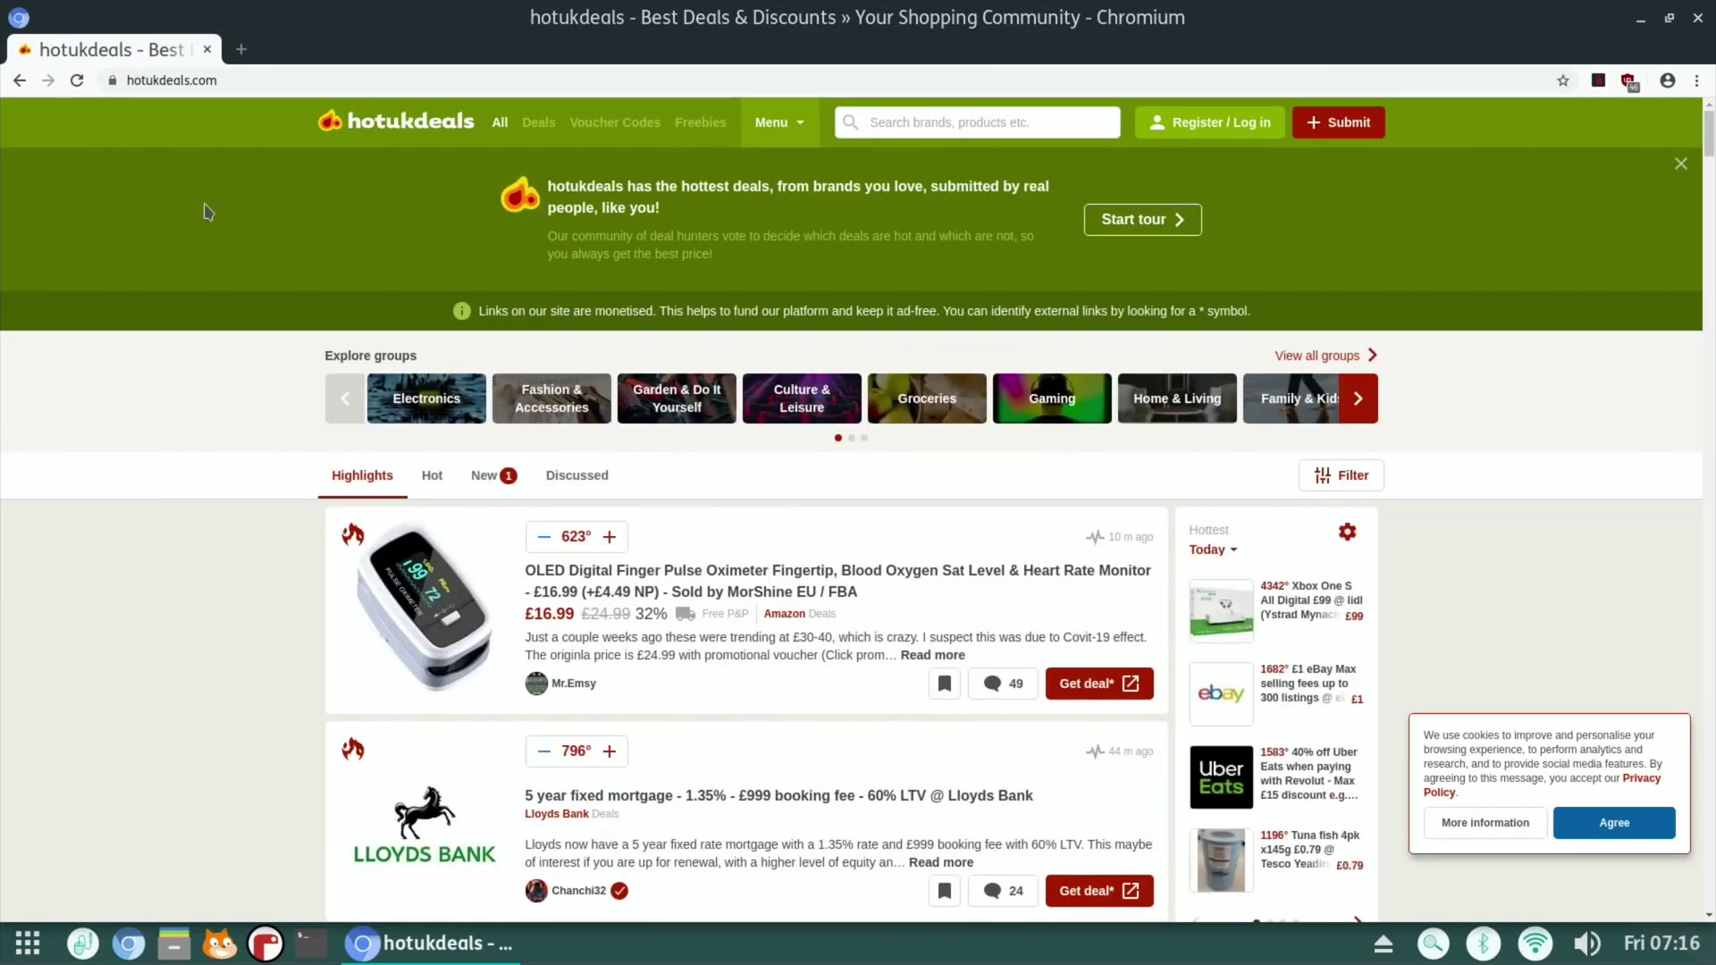
Open YouTube through a web search for "youtube" and play the video "10 TOP Natural History Moments | BBC Earth"
{"action": "left_click", "coordinate": [208, 82]}
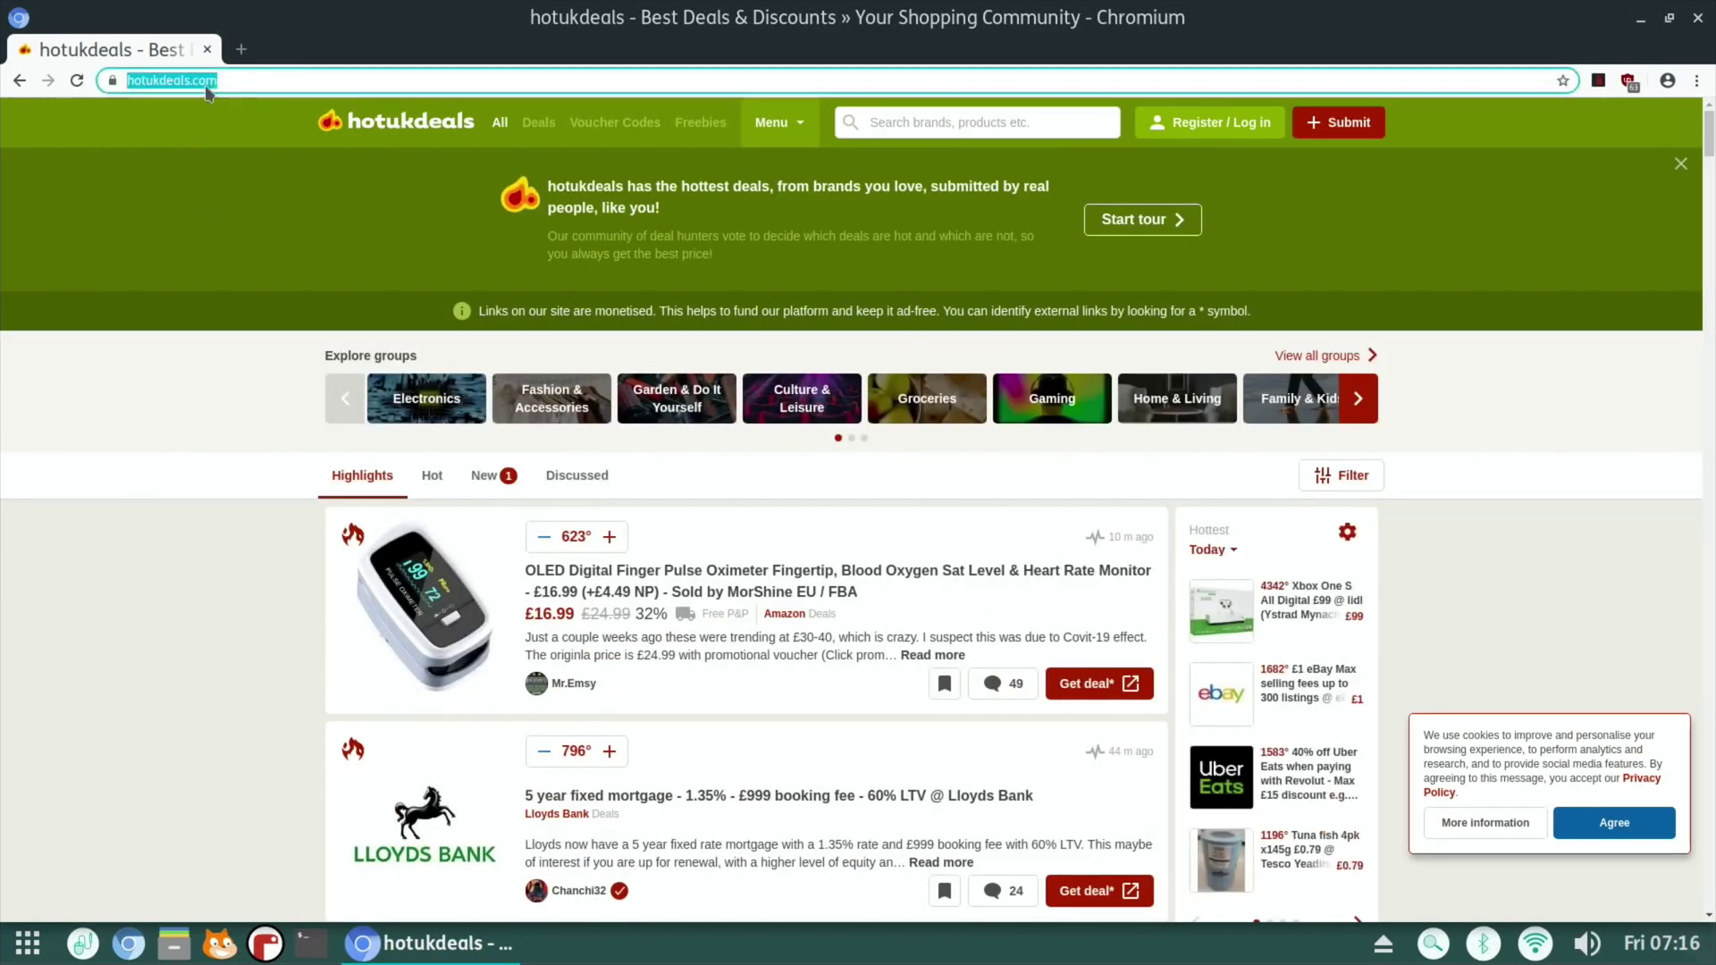
{"action": "type", "text": "youtube&t=raspberrypi&ia=web&iai=r1-0&page=1&sexp=%7B\"v7exp\"%3A\"a\"%7D"}
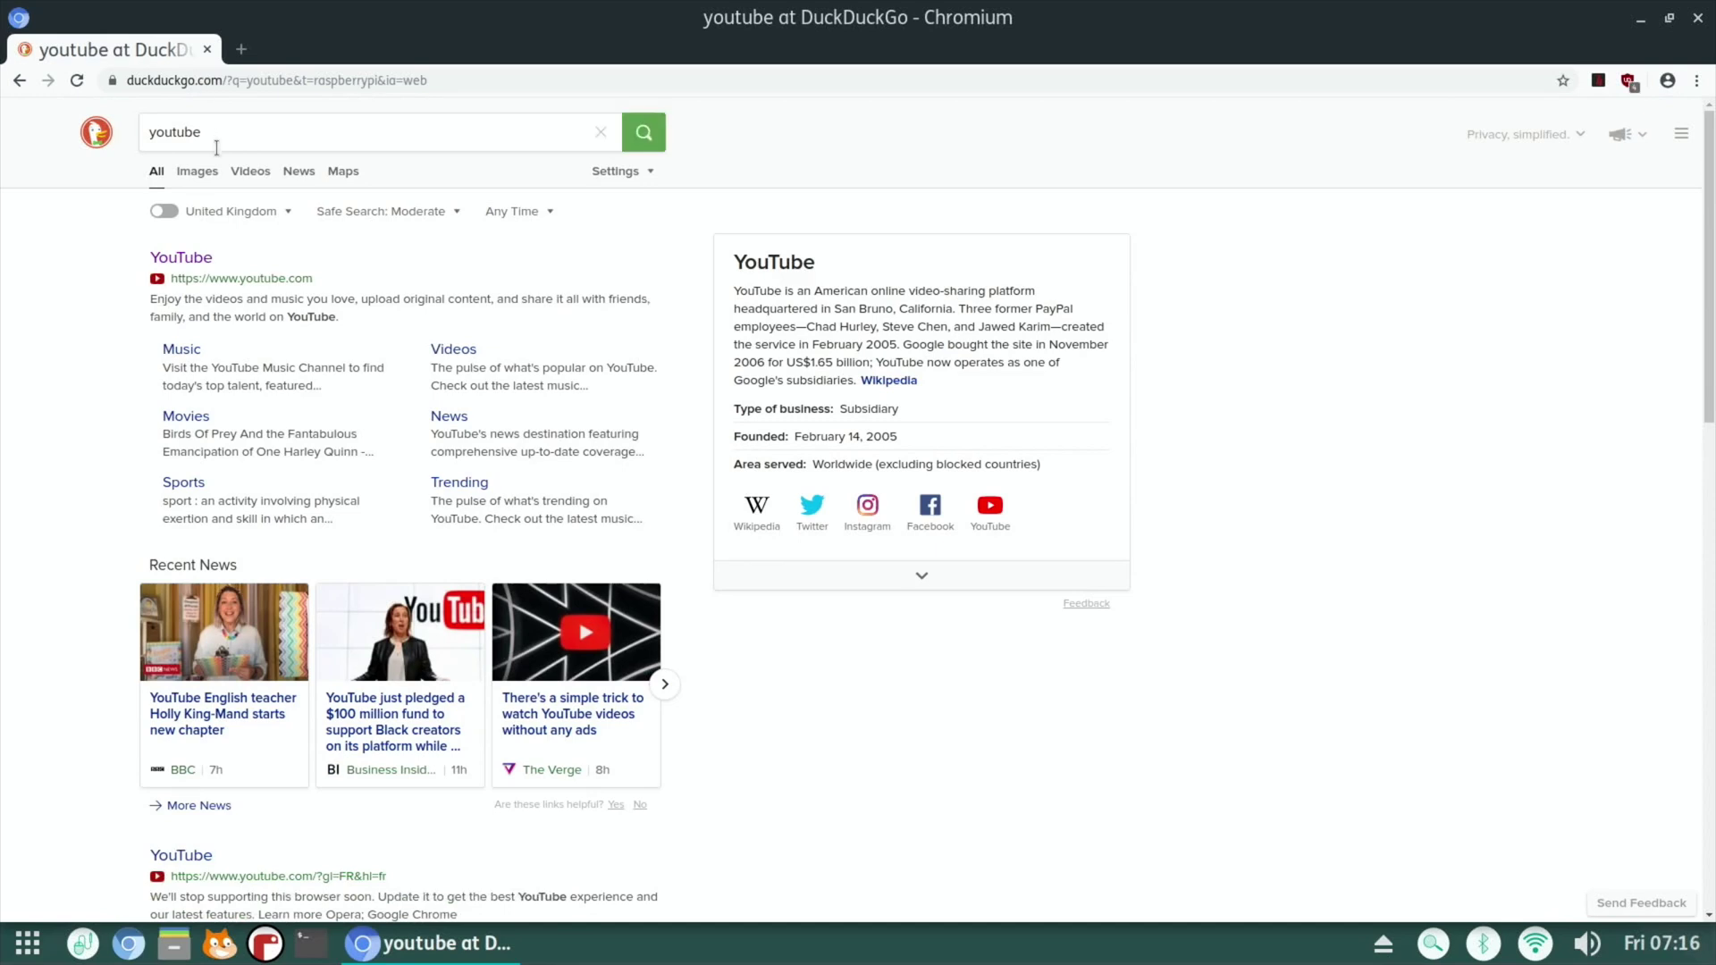
{"action": "left_click", "coordinate": [161, 258]}
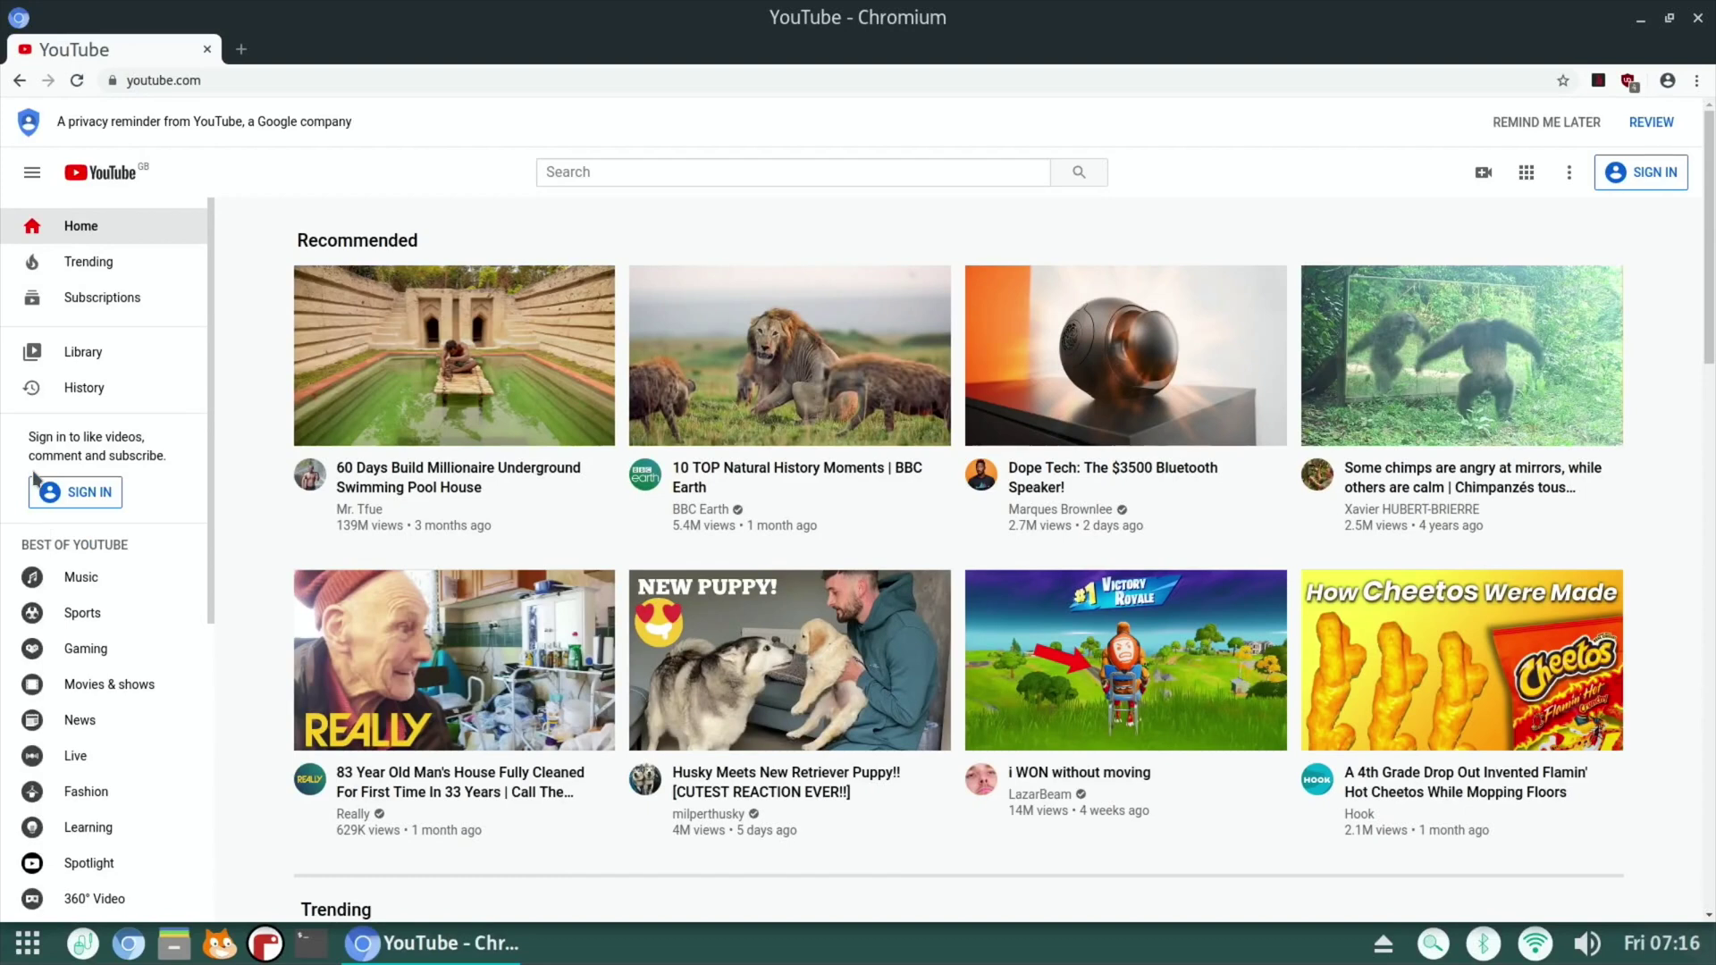
{"action": "mouse_move", "coordinate": [755, 382]}
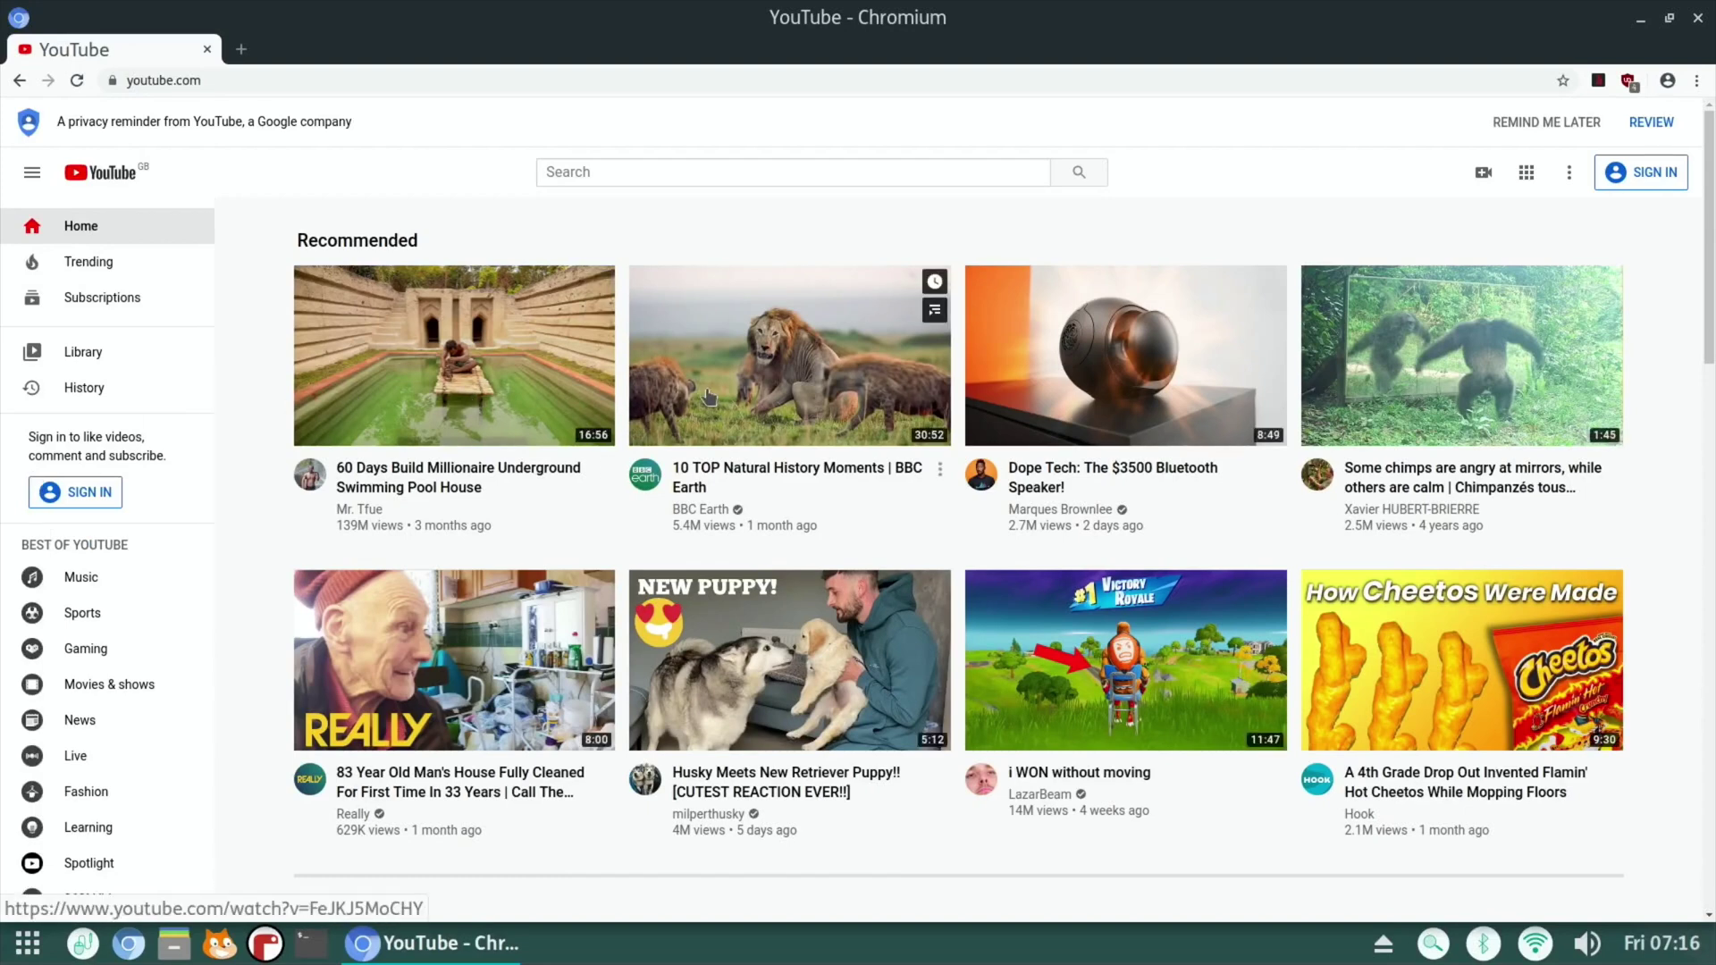
{"action": "left_click", "coordinate": [755, 382]}
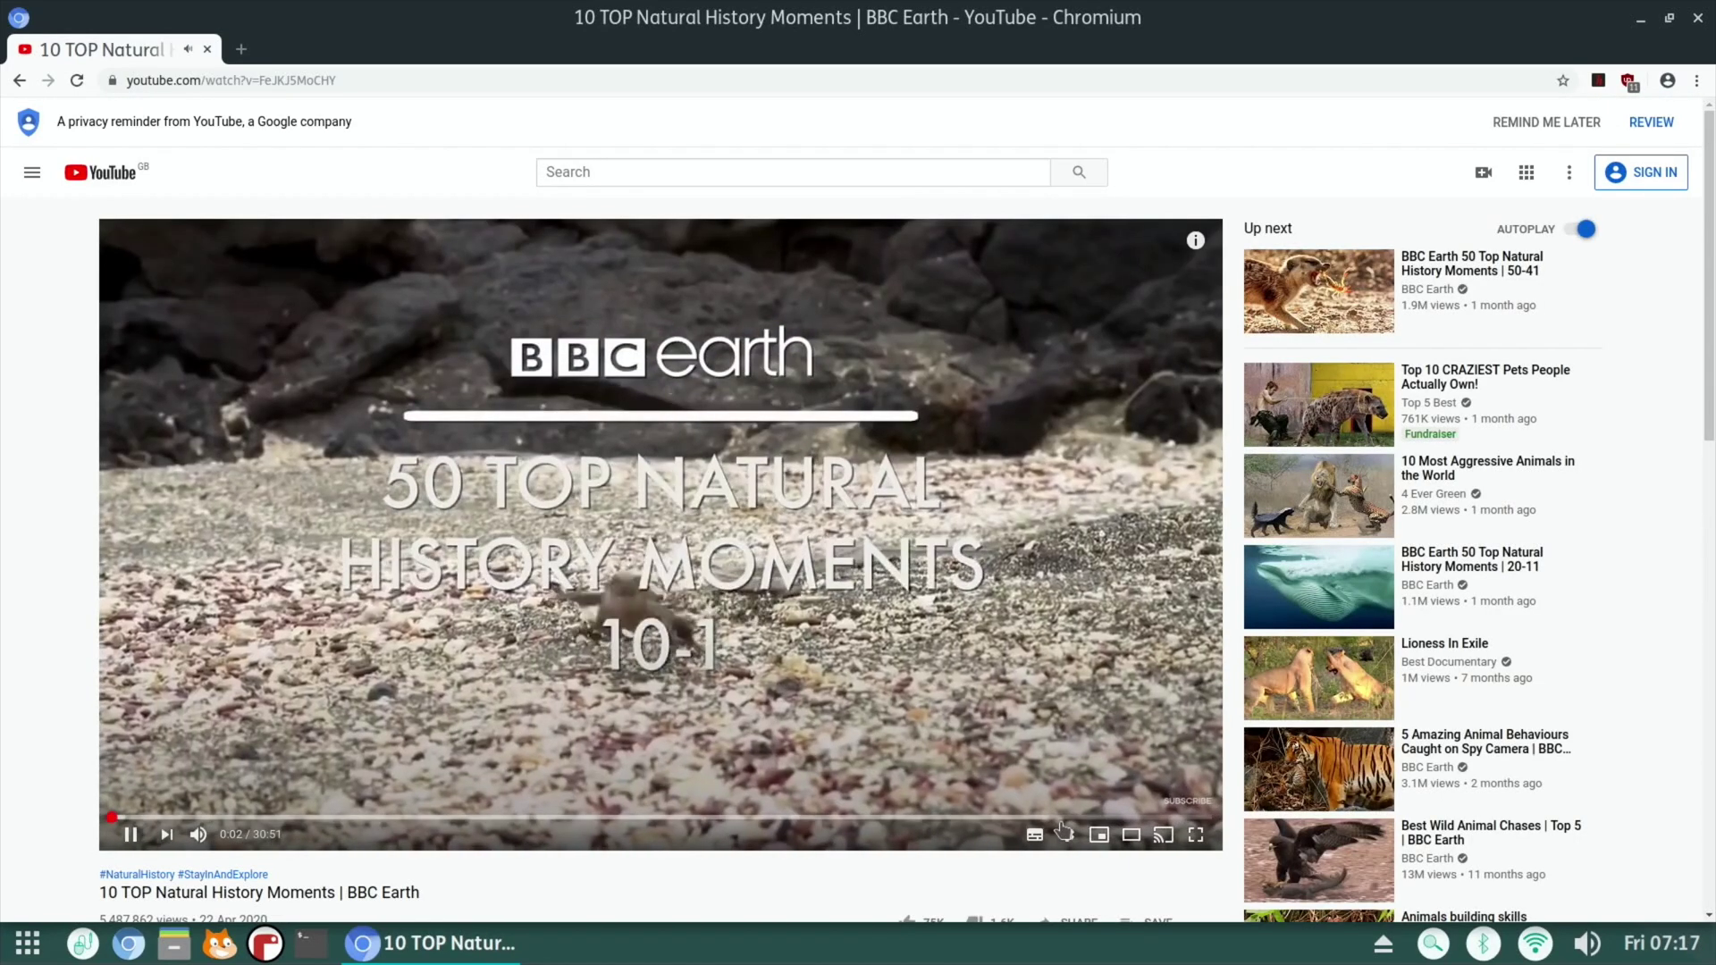
Skip the BBC Earth video to 26:42 and play it full screen at 720p quality
{"action": "left_click", "coordinate": [1062, 817]}
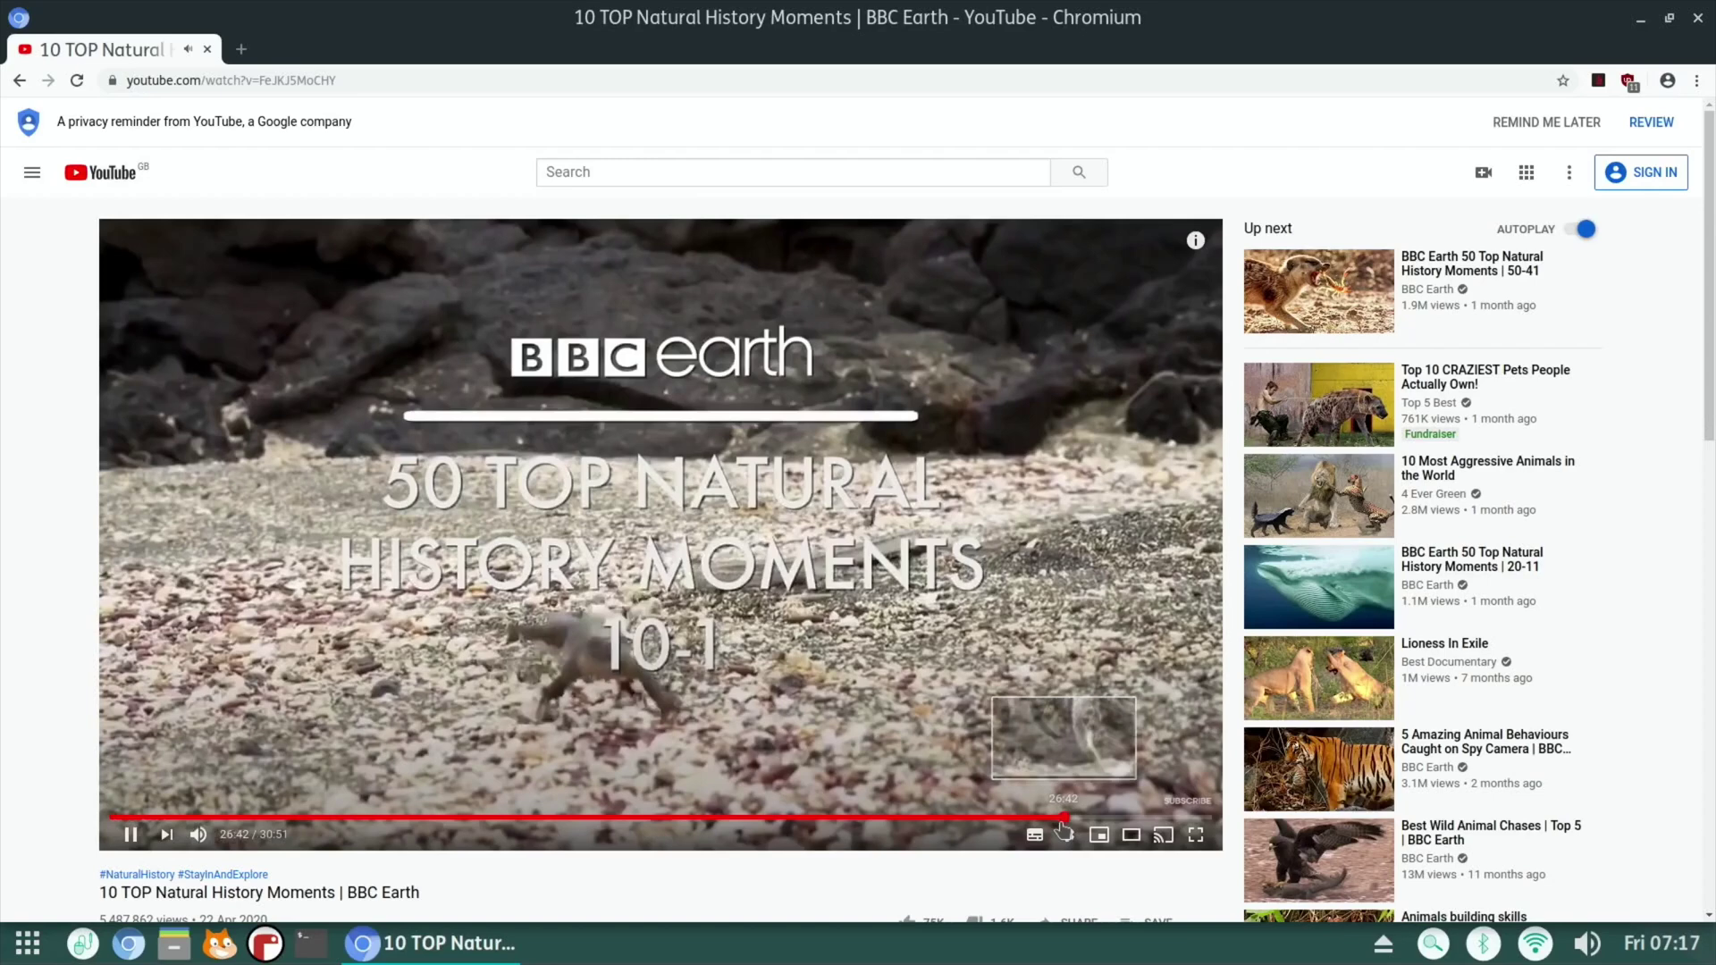
{"action": "left_click", "coordinate": [1067, 836]}
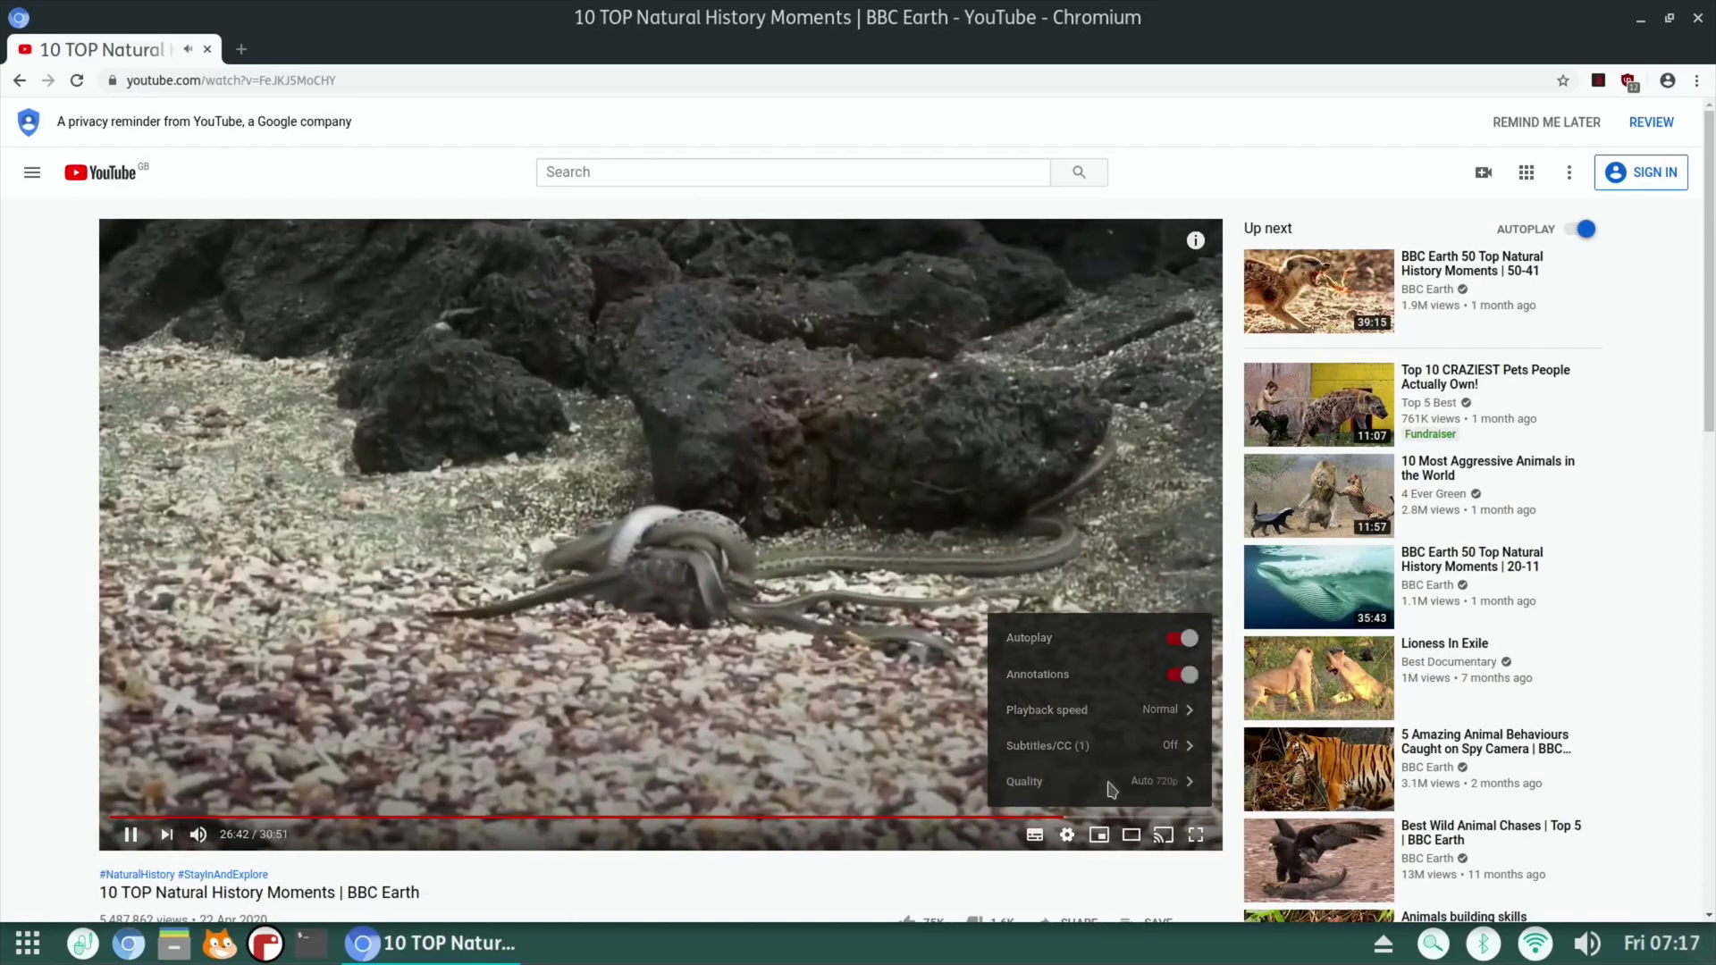
{"action": "left_click", "coordinate": [1111, 784]}
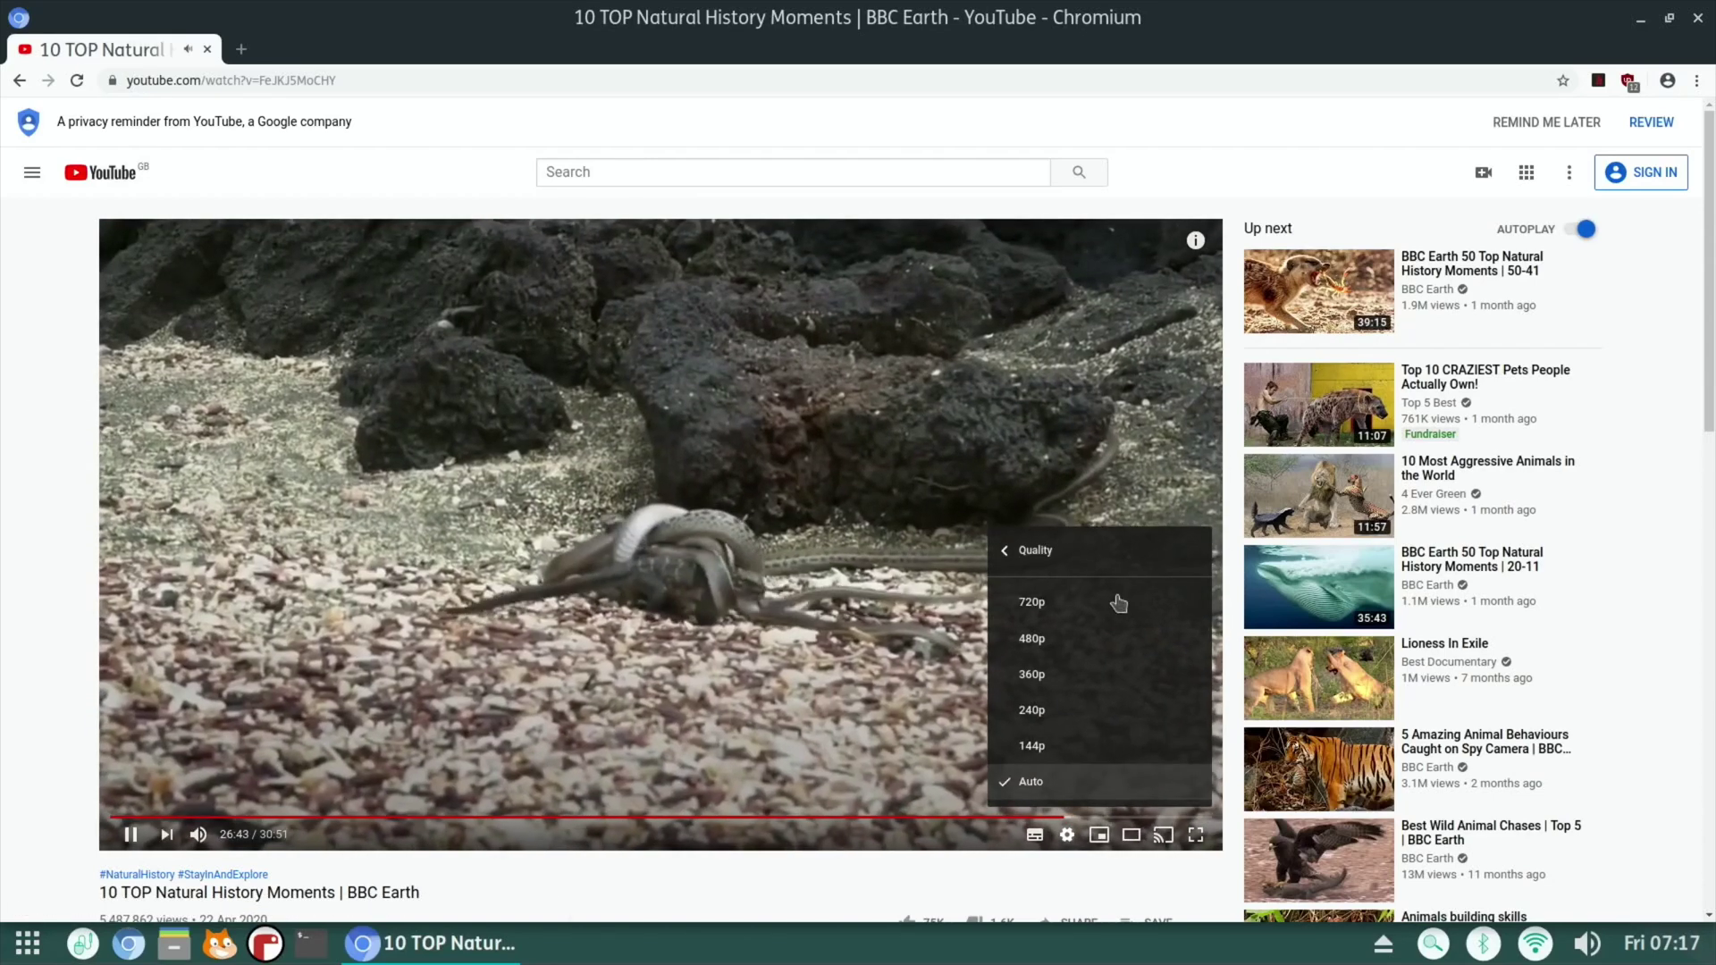
{"action": "left_click", "coordinate": [1028, 604]}
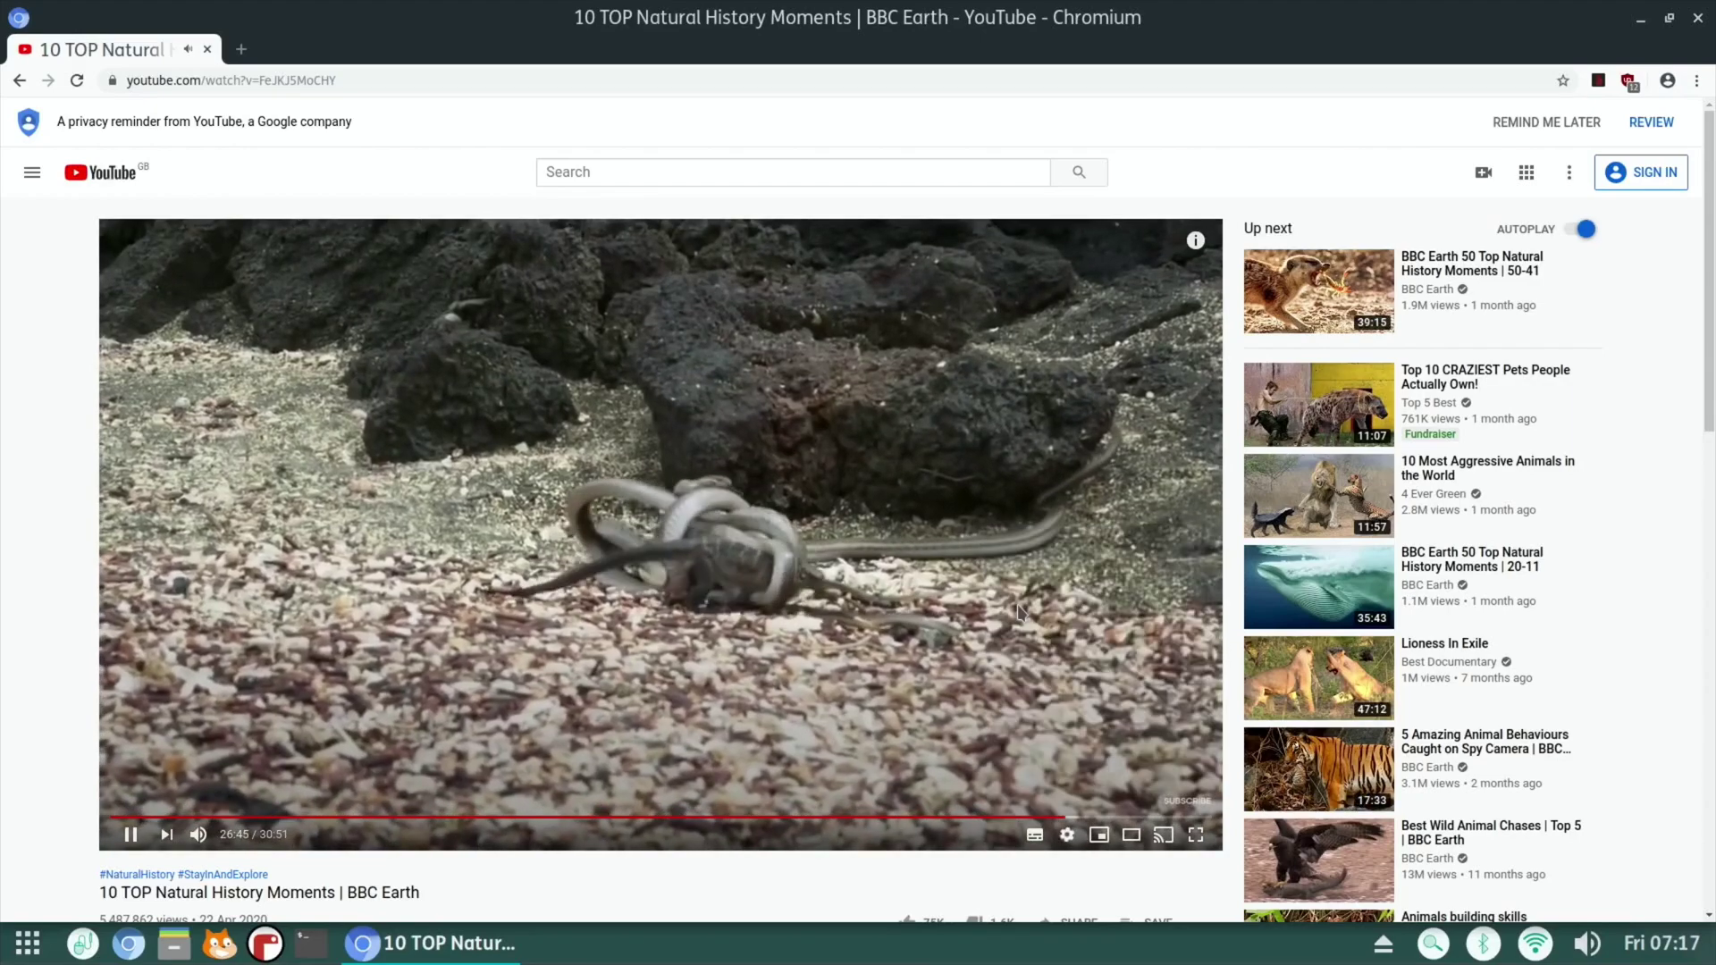
{"action": "left_click", "coordinate": [1196, 836]}
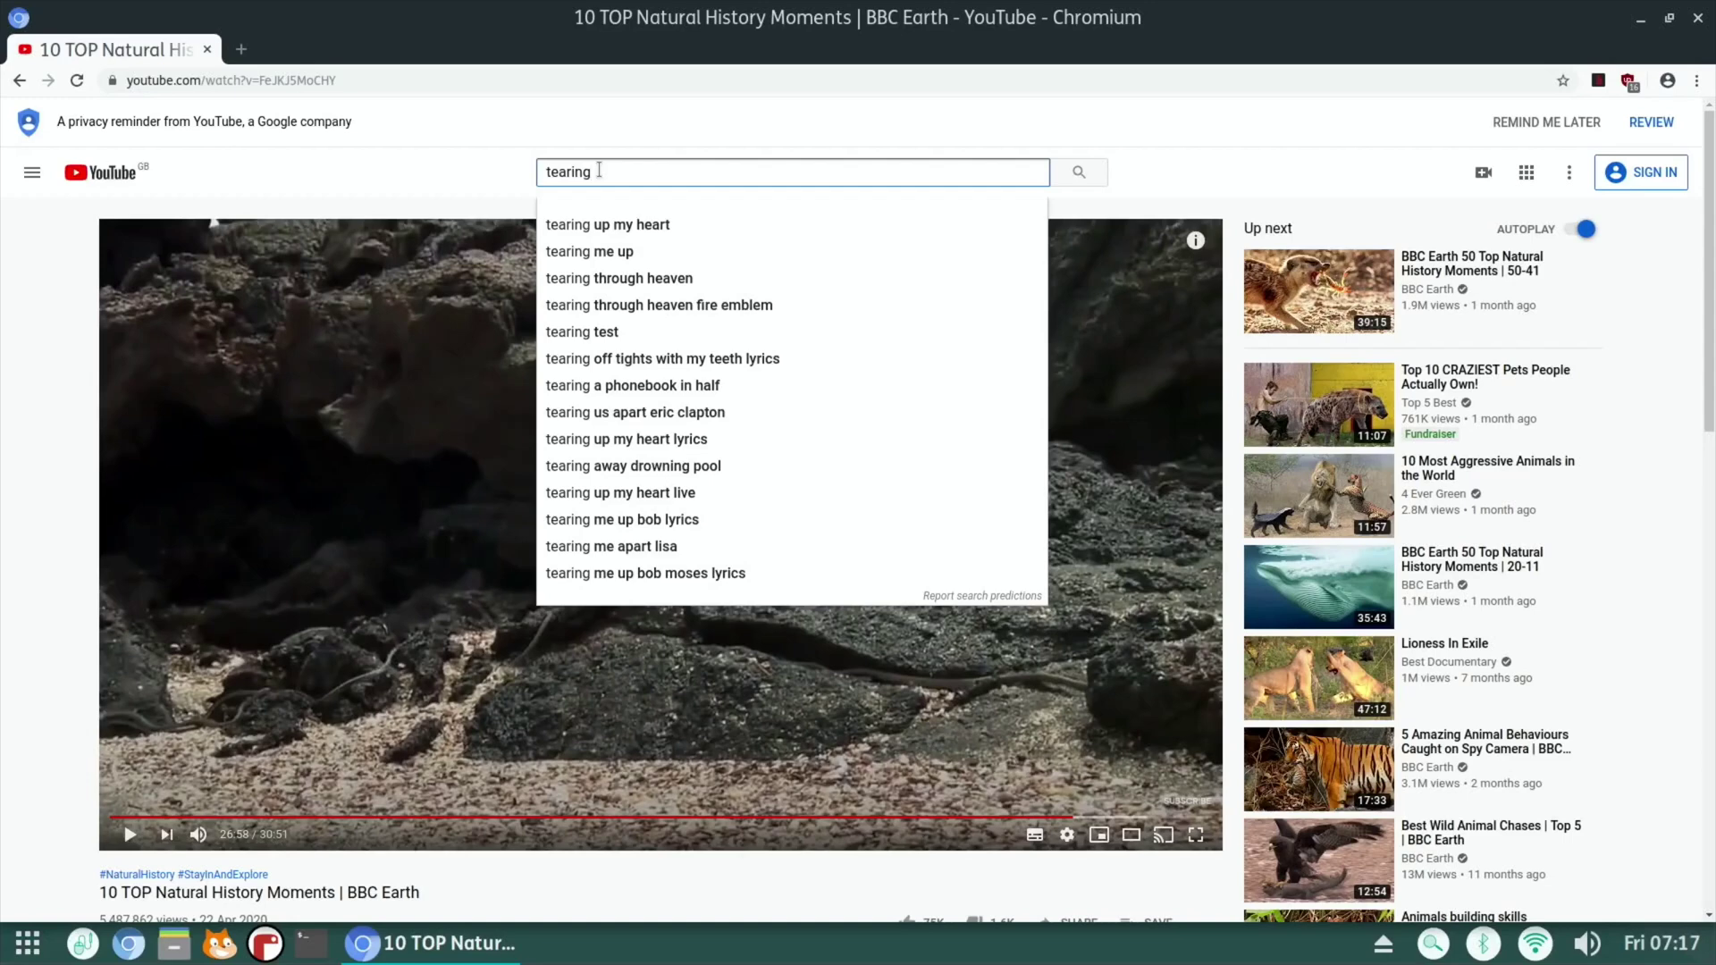
{"action": "type", "text": "est"}
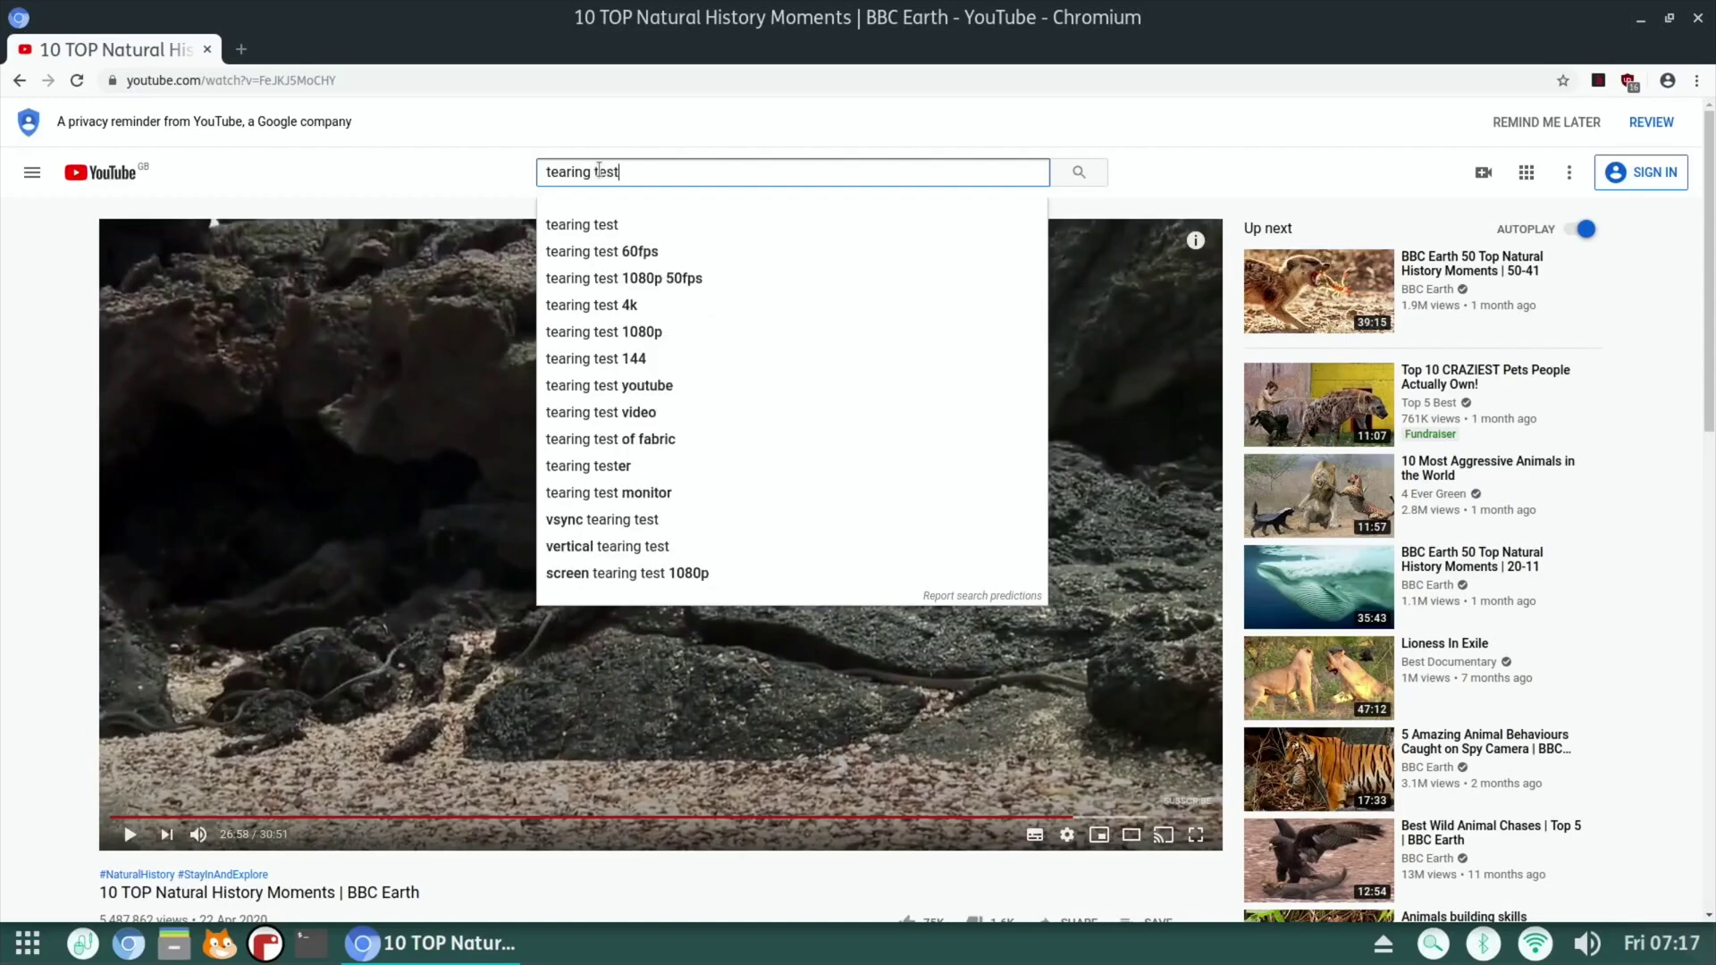
{"action": "key", "text": "Return"}
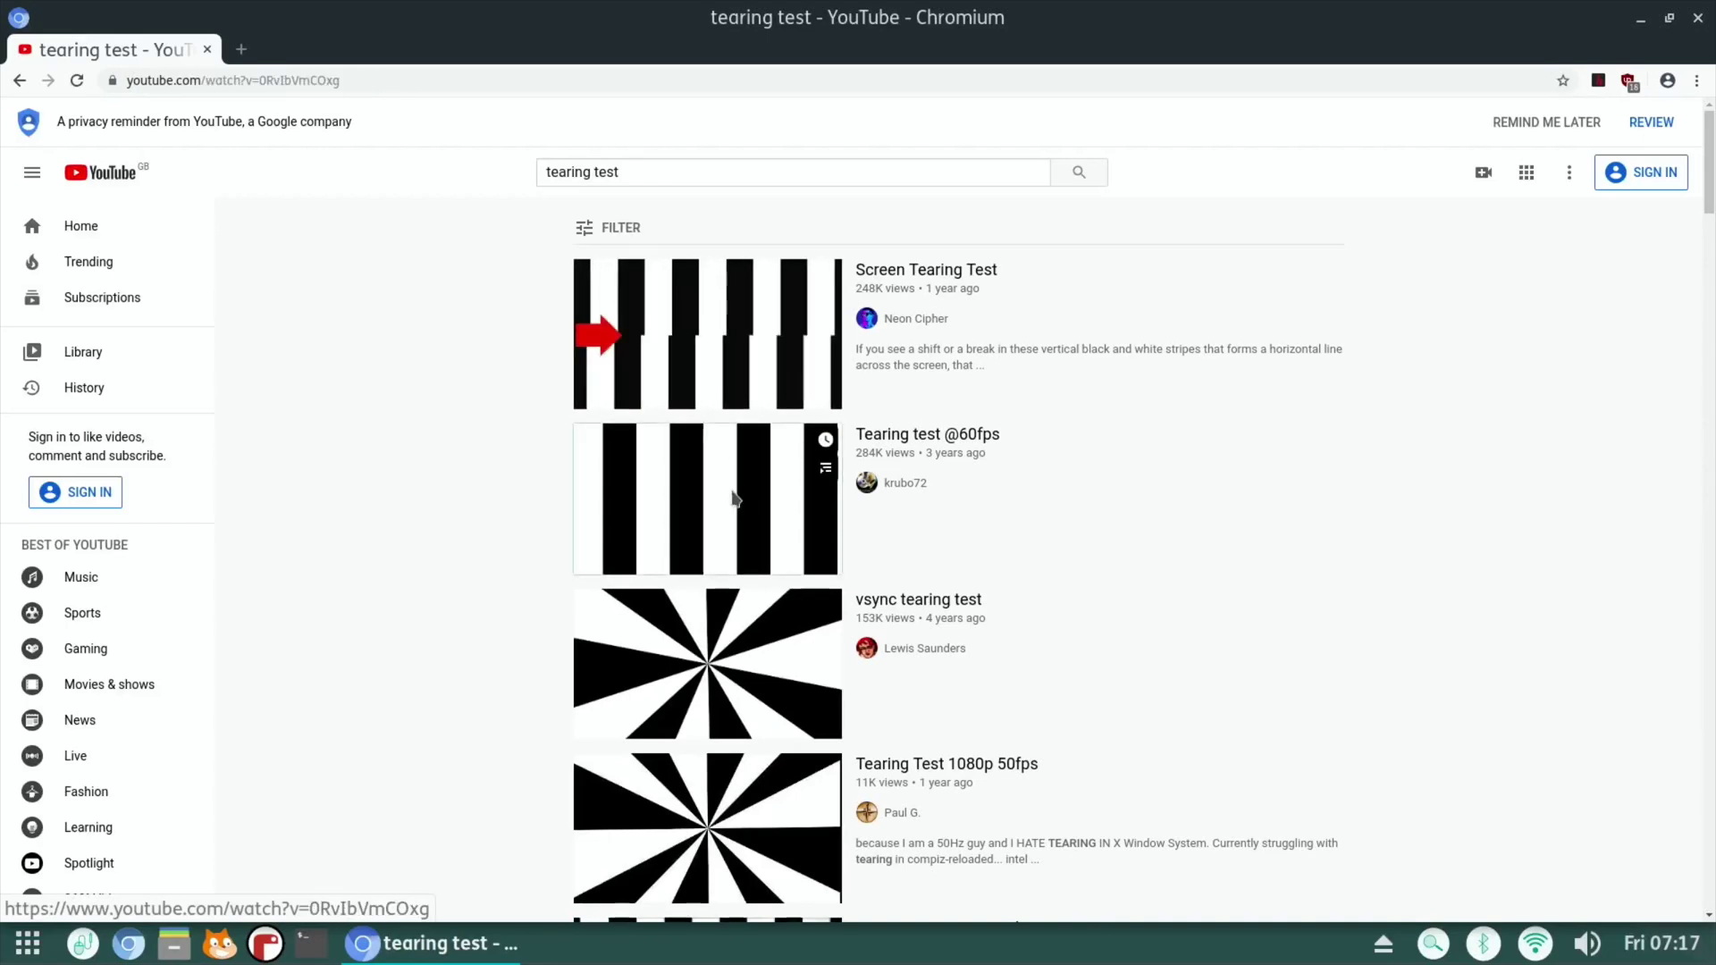
{"action": "left_click", "coordinate": [733, 497]}
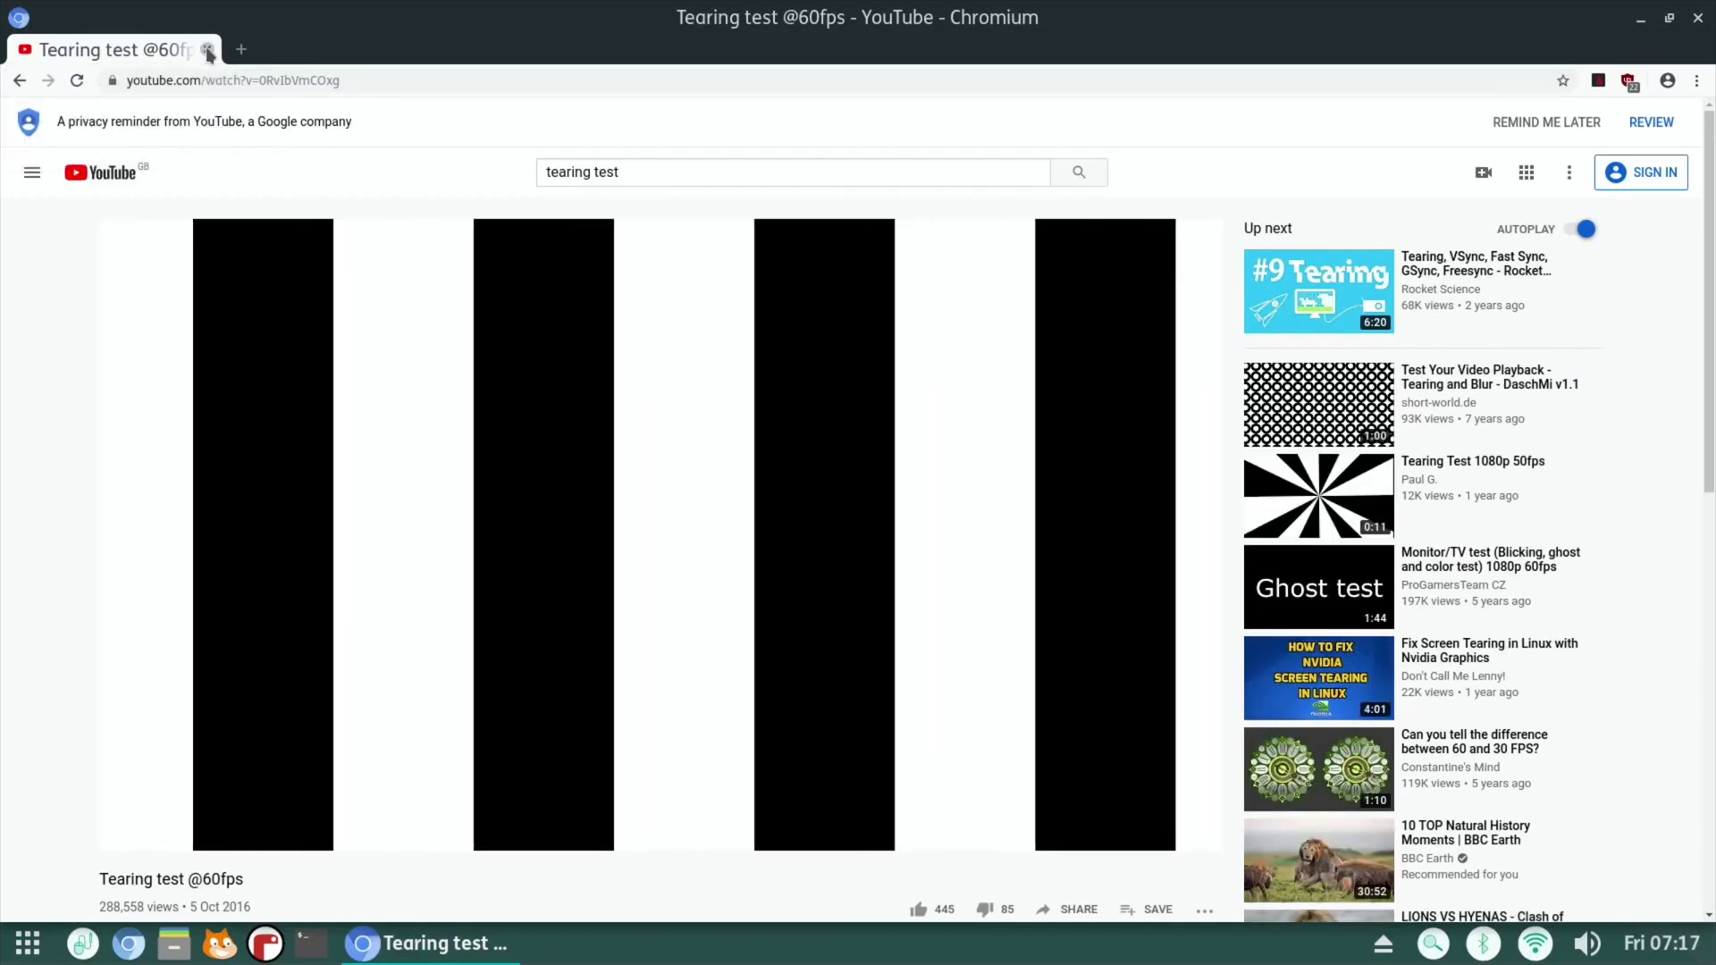
{"action": "left_click", "coordinate": [207, 50]}
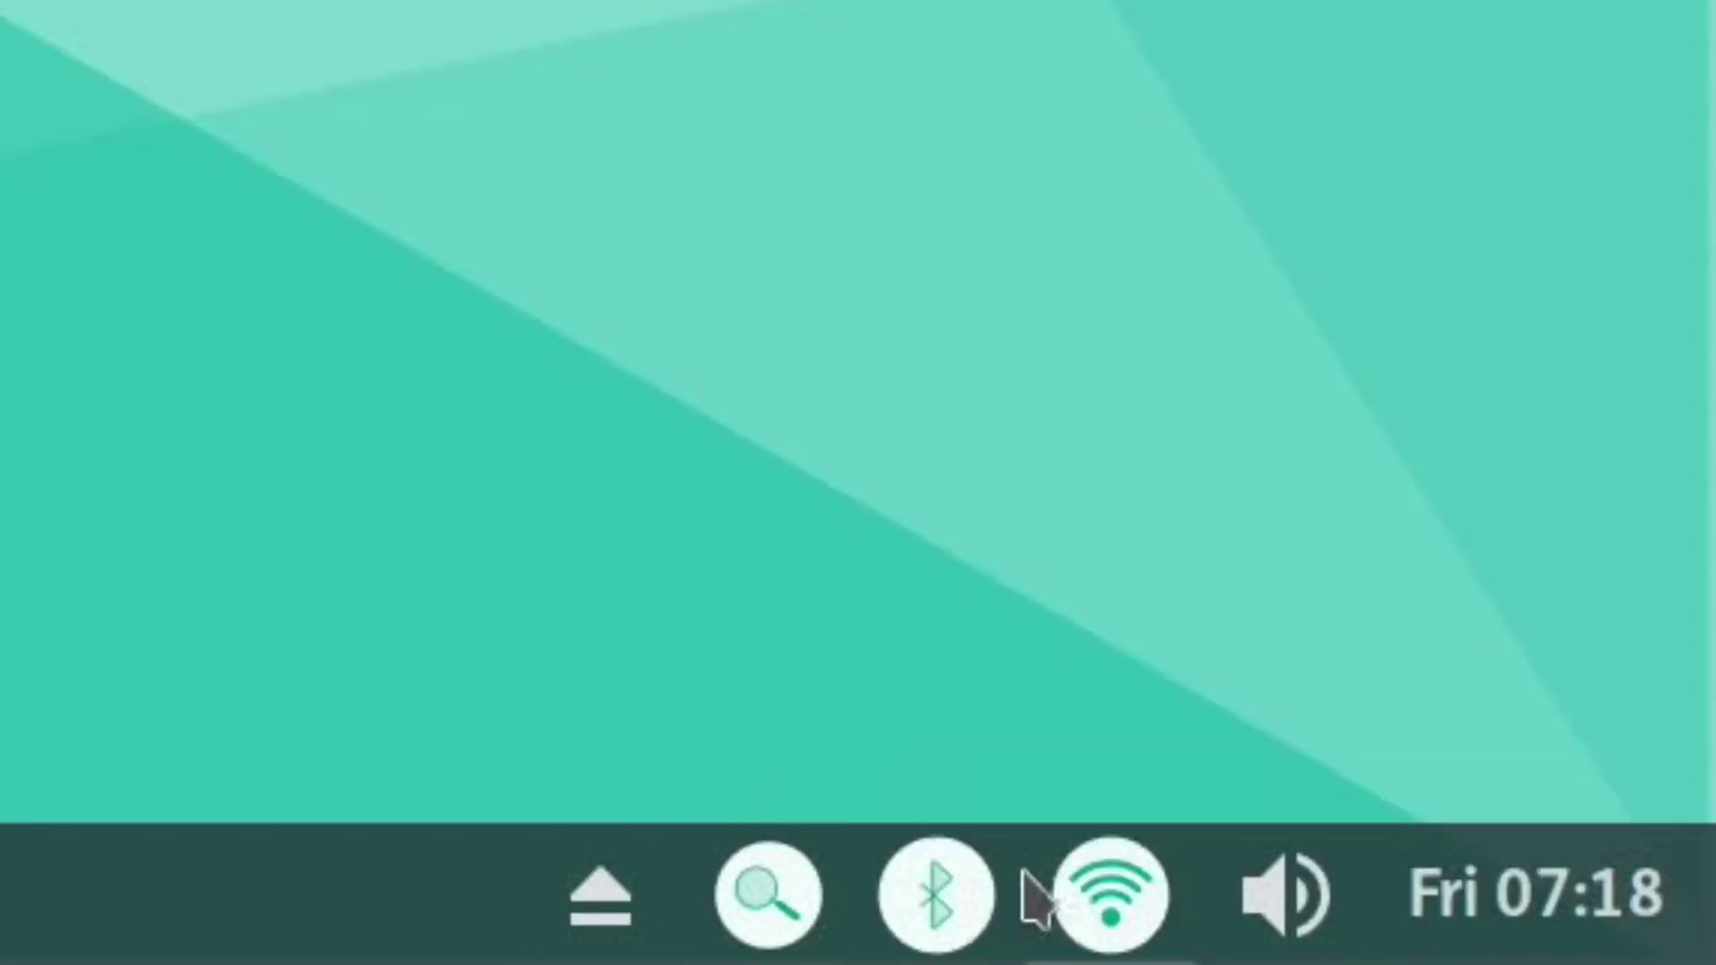
View the list of available wireless networks on the desktop and check the sound volume control
{"action": "left_click", "coordinate": [1135, 912]}
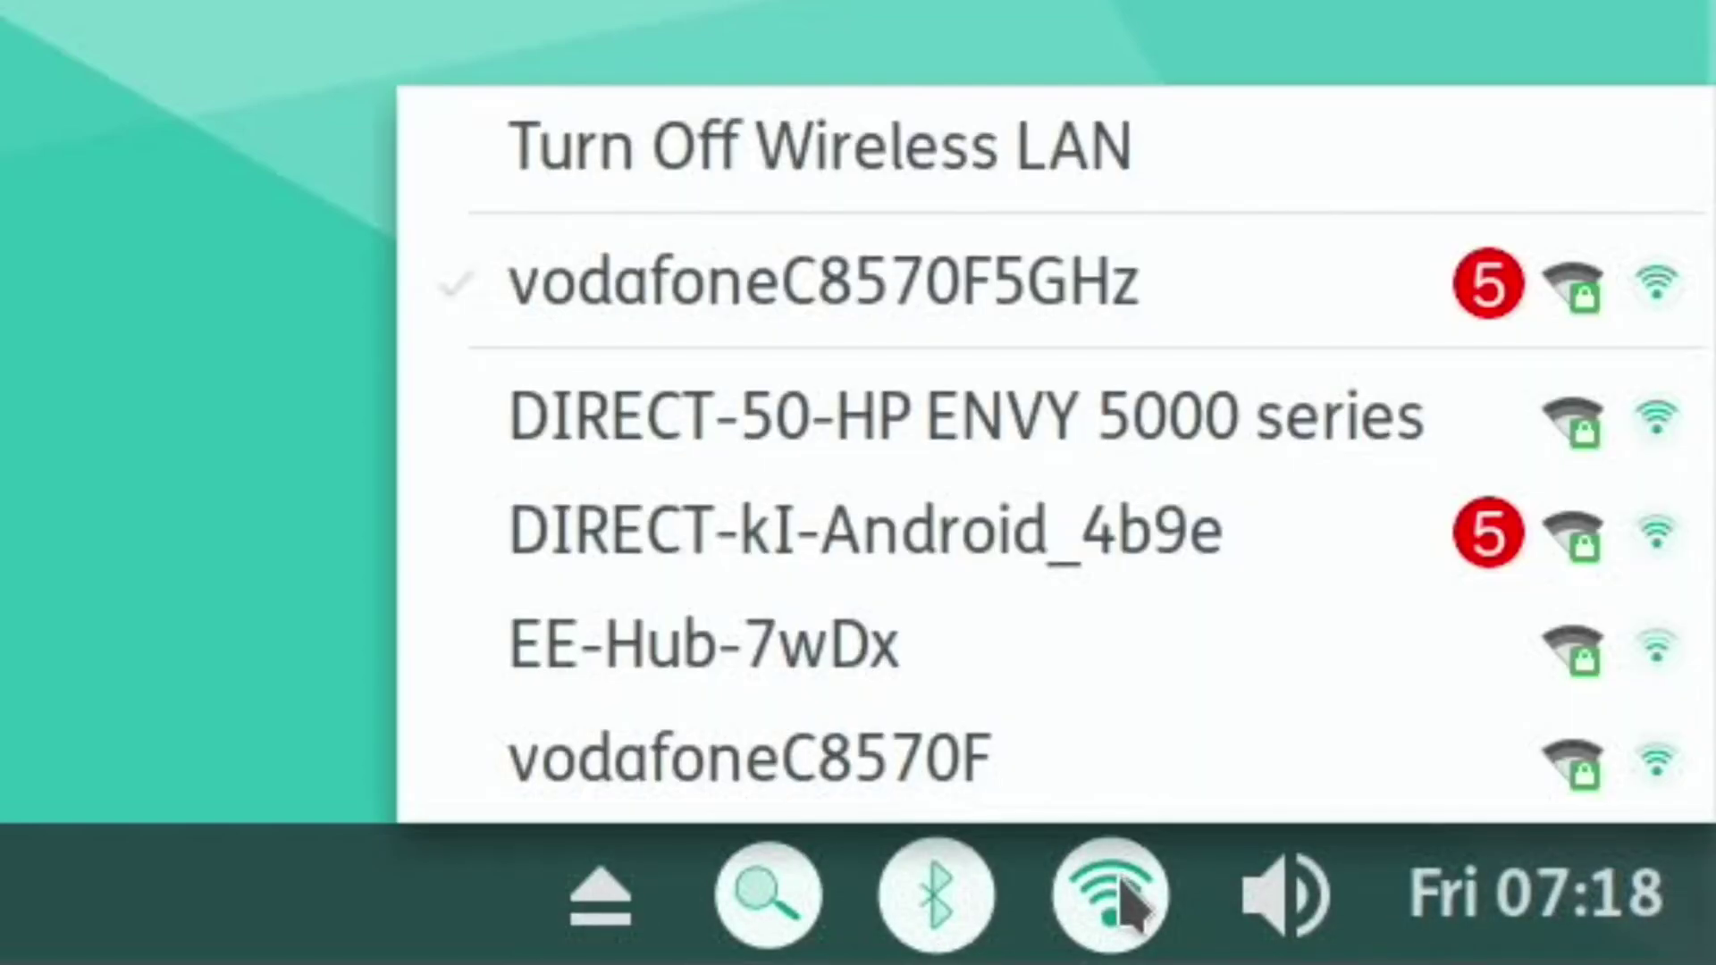
{"action": "left_click", "coordinate": [1292, 934]}
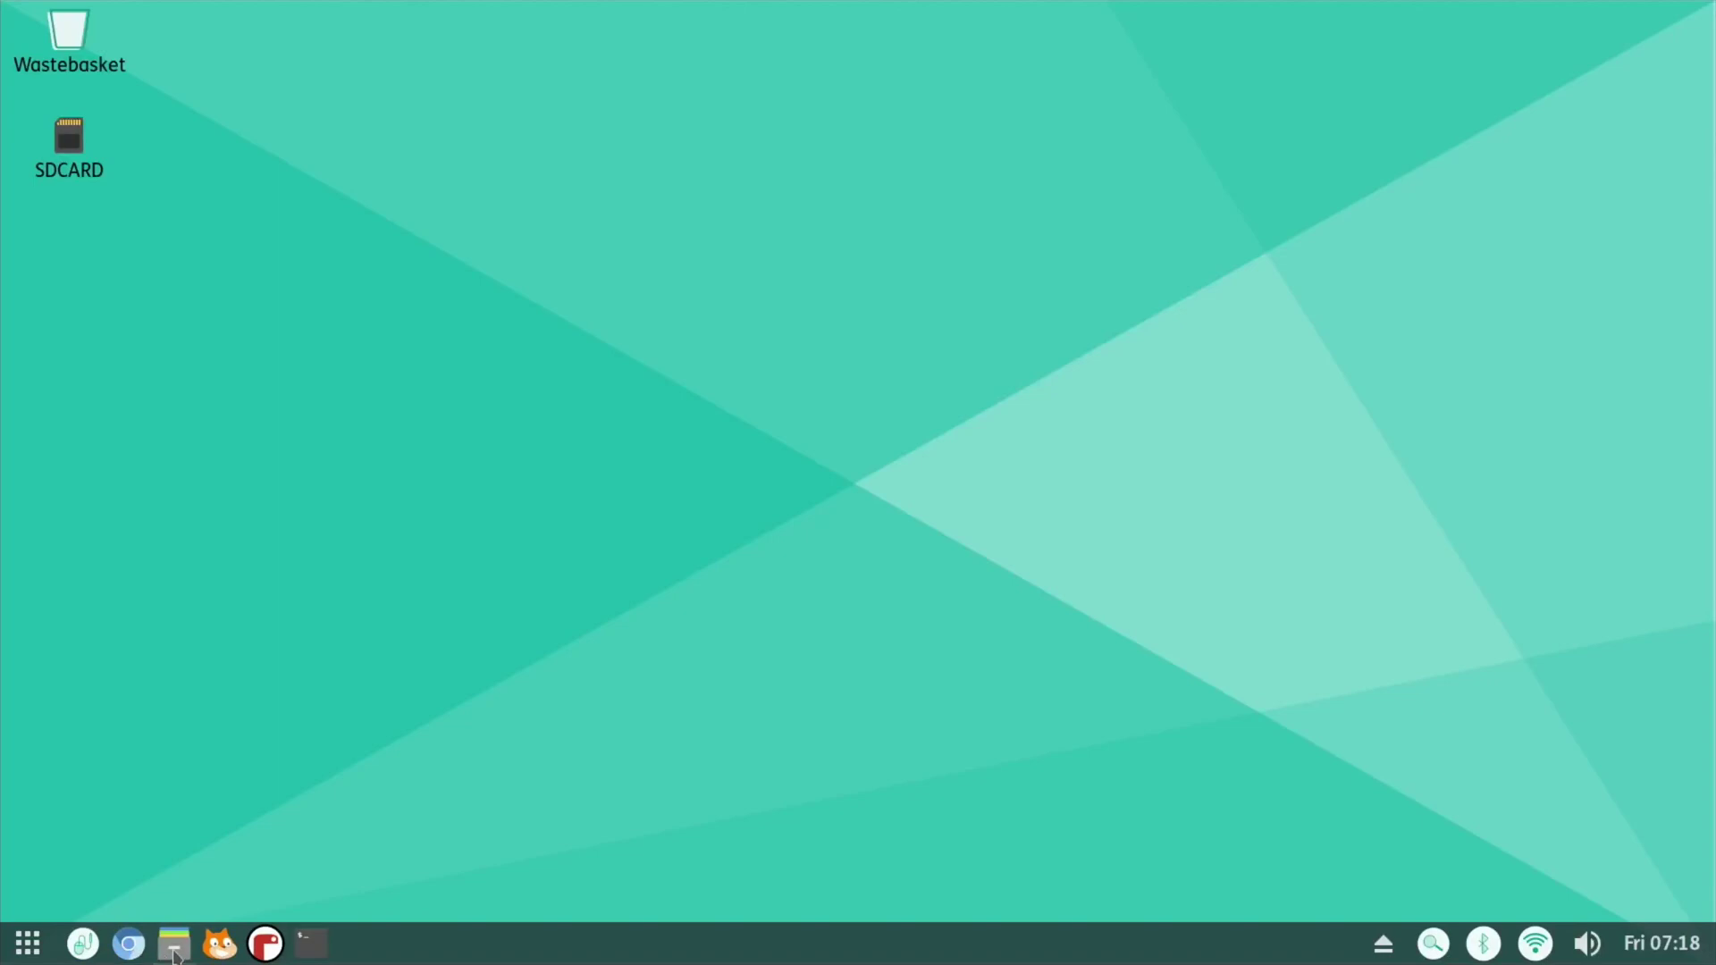
Open the file manager and look through the folder tree around the home folder
{"action": "left_click", "coordinate": [175, 946]}
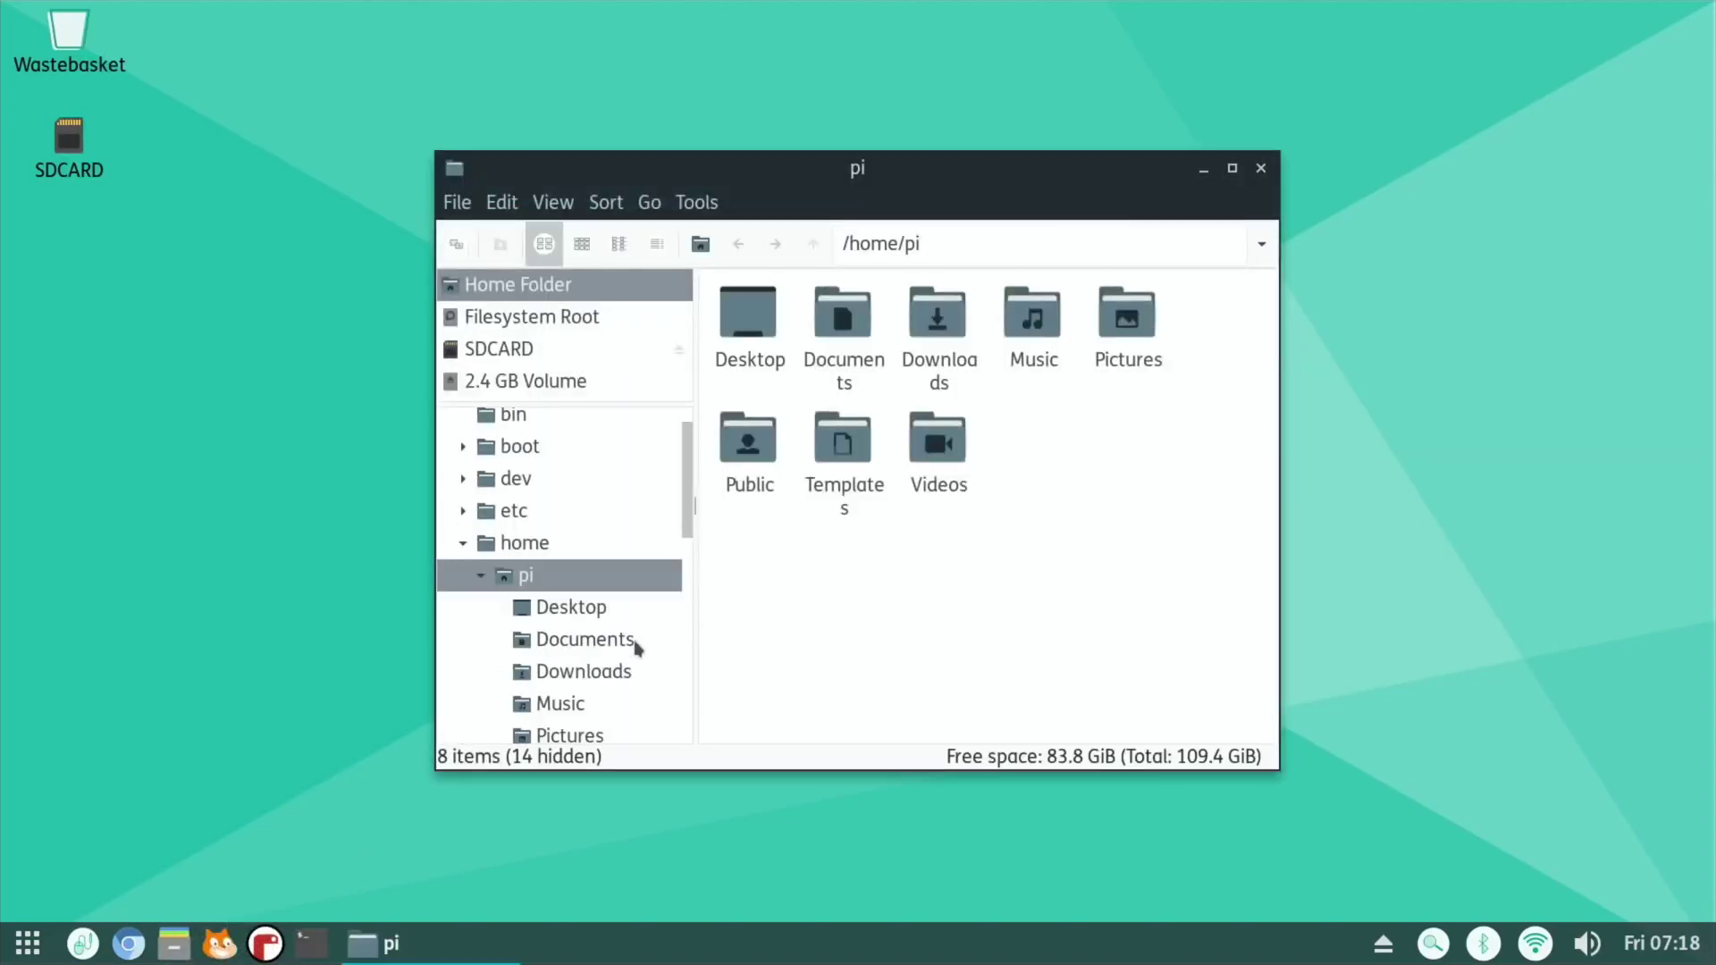
{"action": "scroll", "coordinate": [597, 438], "scroll_direction": "down", "scroll_amount": 6}
{"action": "scroll", "coordinate": [597, 438], "scroll_direction": "up", "scroll_amount": 6}
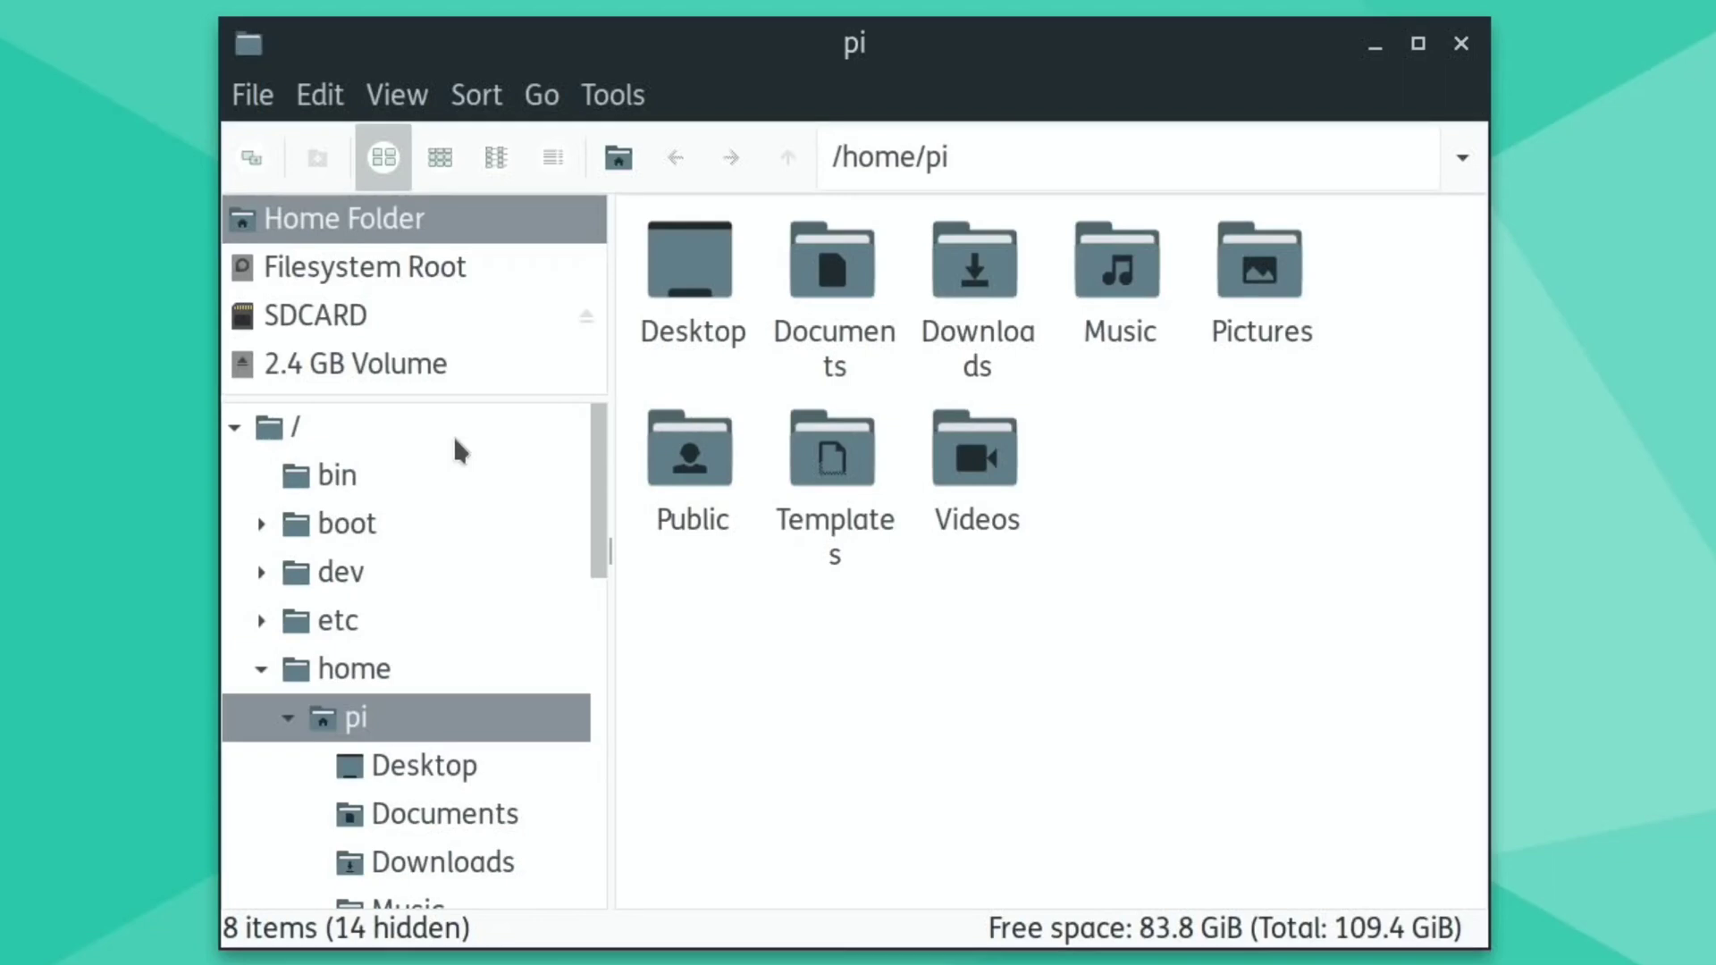
{"action": "scroll", "coordinate": [597, 438], "scroll_direction": "down", "scroll_amount": 1}
{"action": "scroll", "coordinate": [453, 436], "scroll_direction": "down", "scroll_amount": 6}
{"action": "scroll", "coordinate": [453, 436], "scroll_direction": "up", "scroll_amount": 7}
Browse the network locations in the file manager and connect anonymously to the WDMyCloud server
{"action": "left_click", "coordinate": [541, 94]}
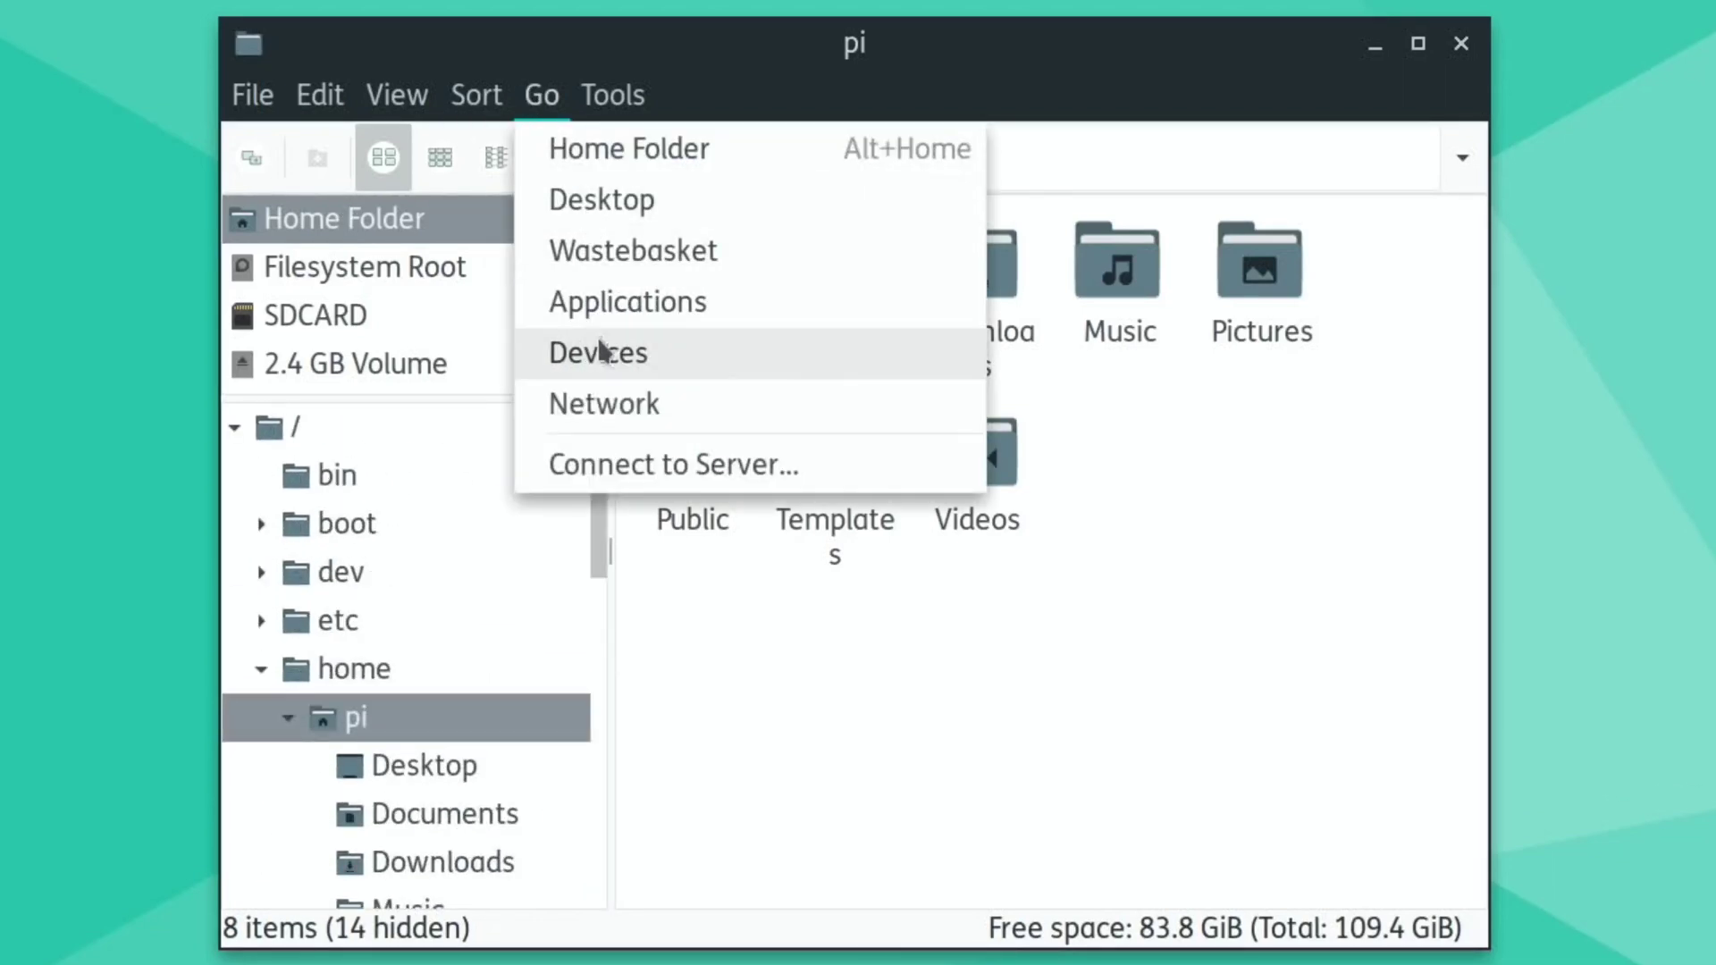
{"action": "left_click", "coordinate": [585, 404]}
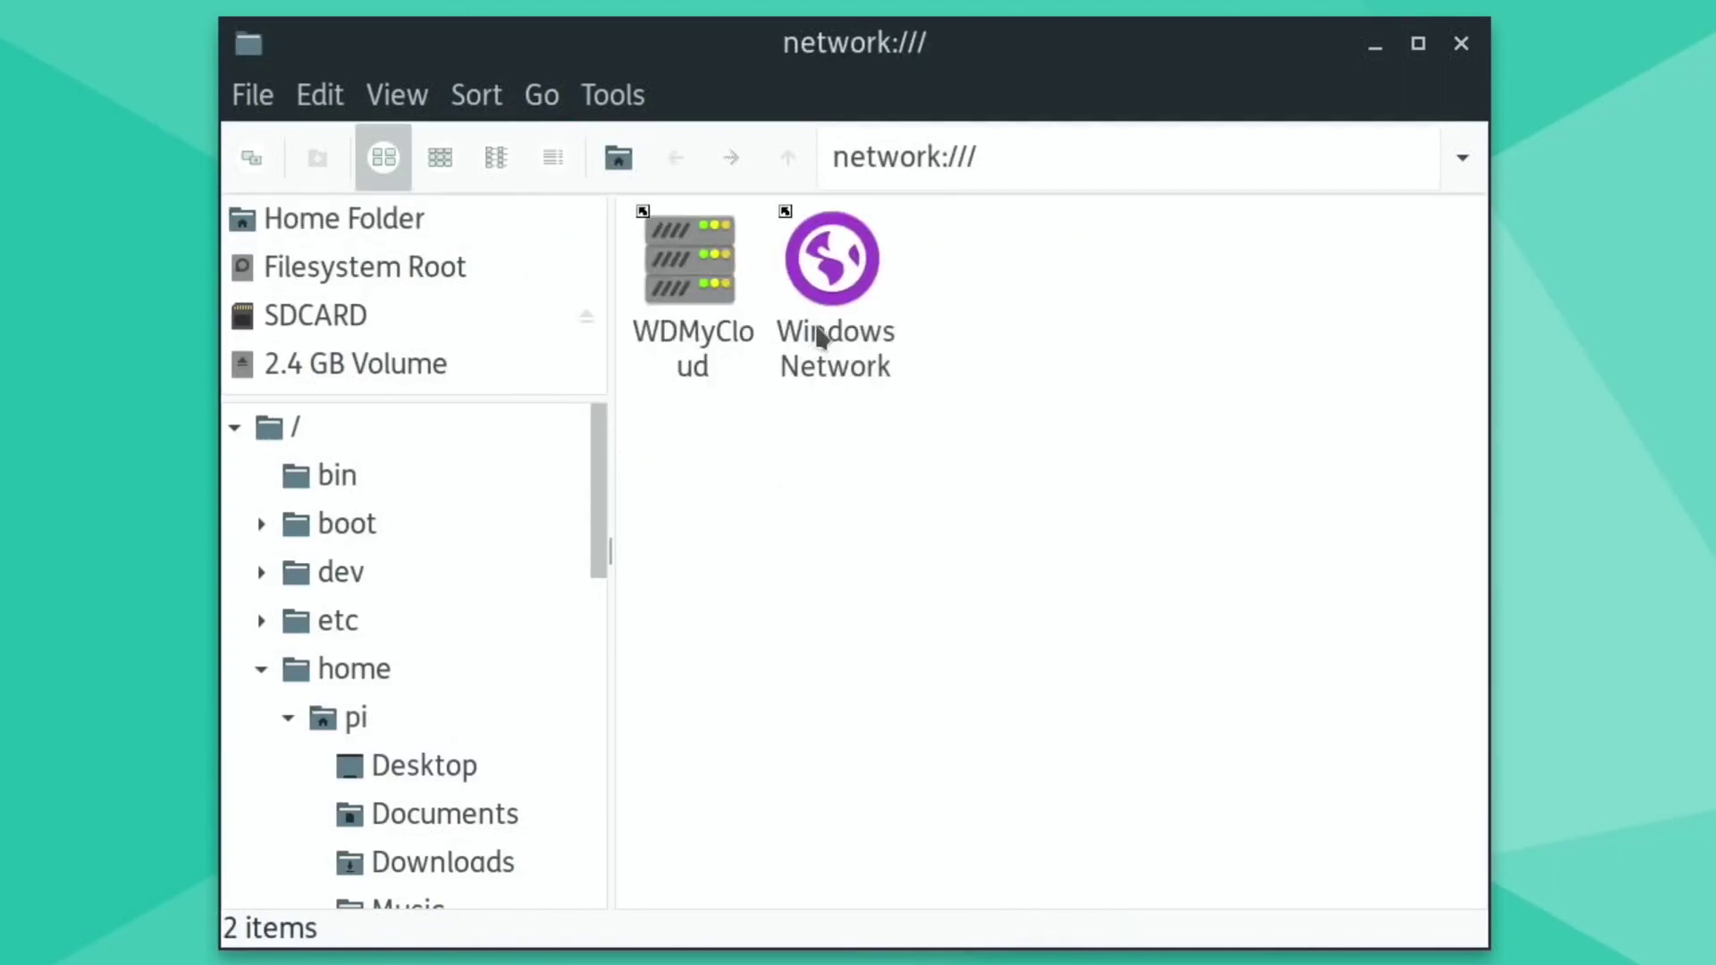
{"action": "double_click", "coordinate": [708, 286]}
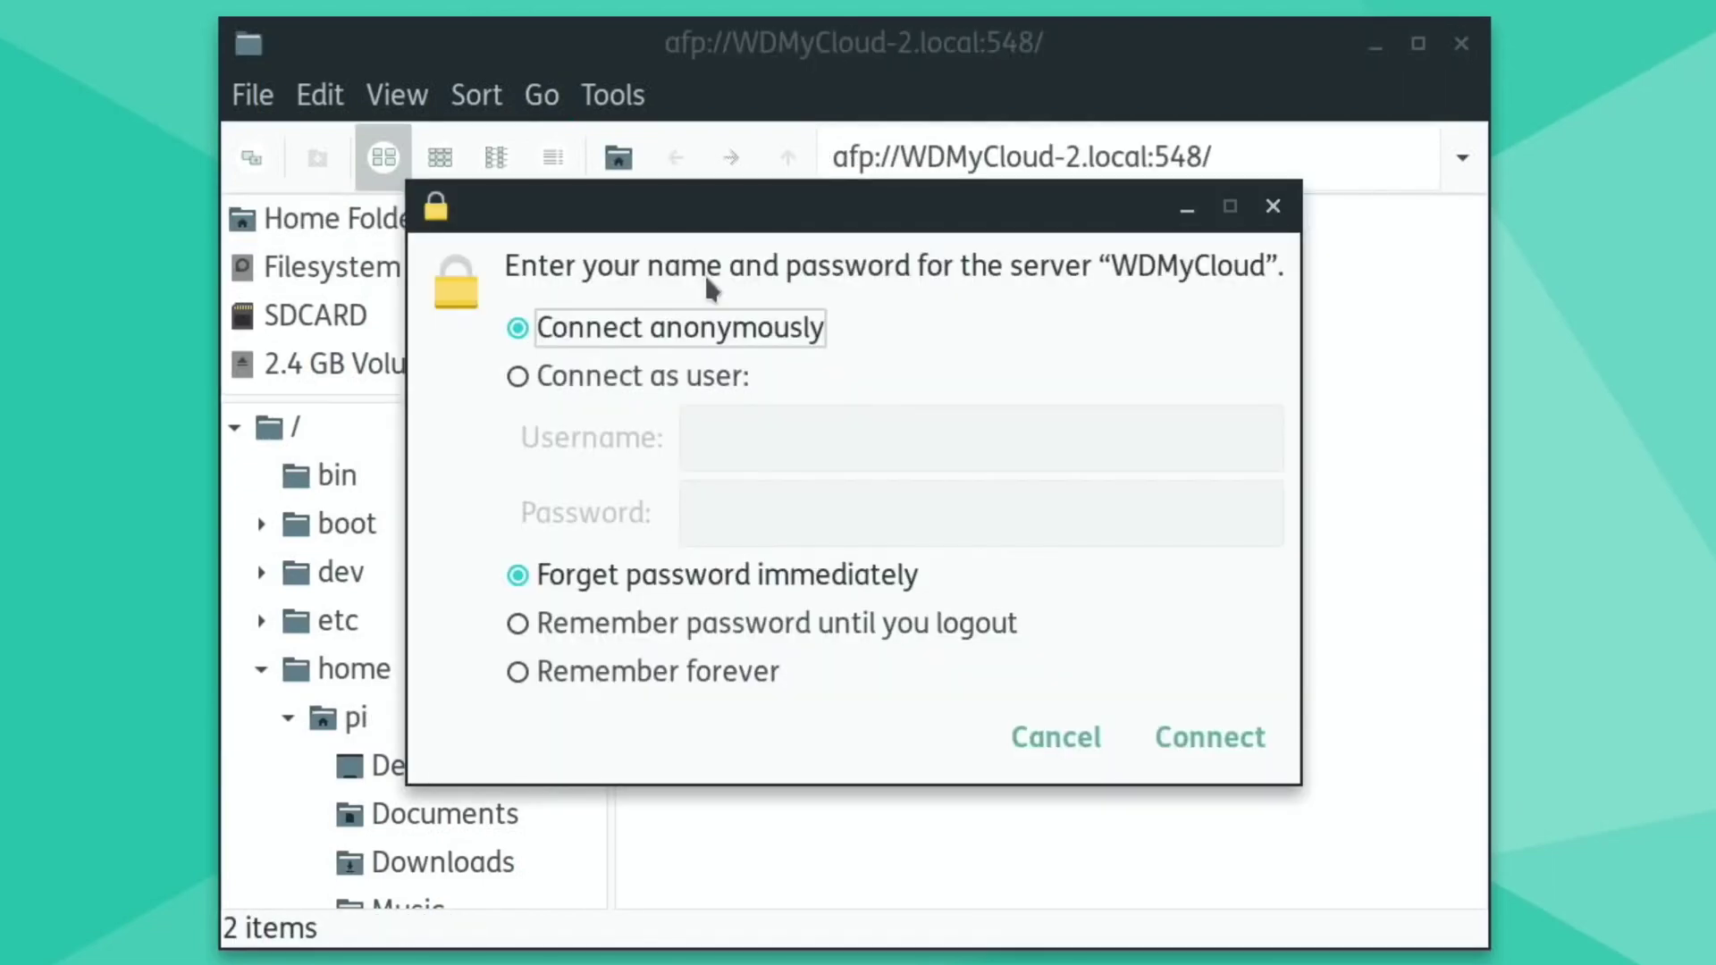
{"action": "left_click", "coordinate": [1172, 745]}
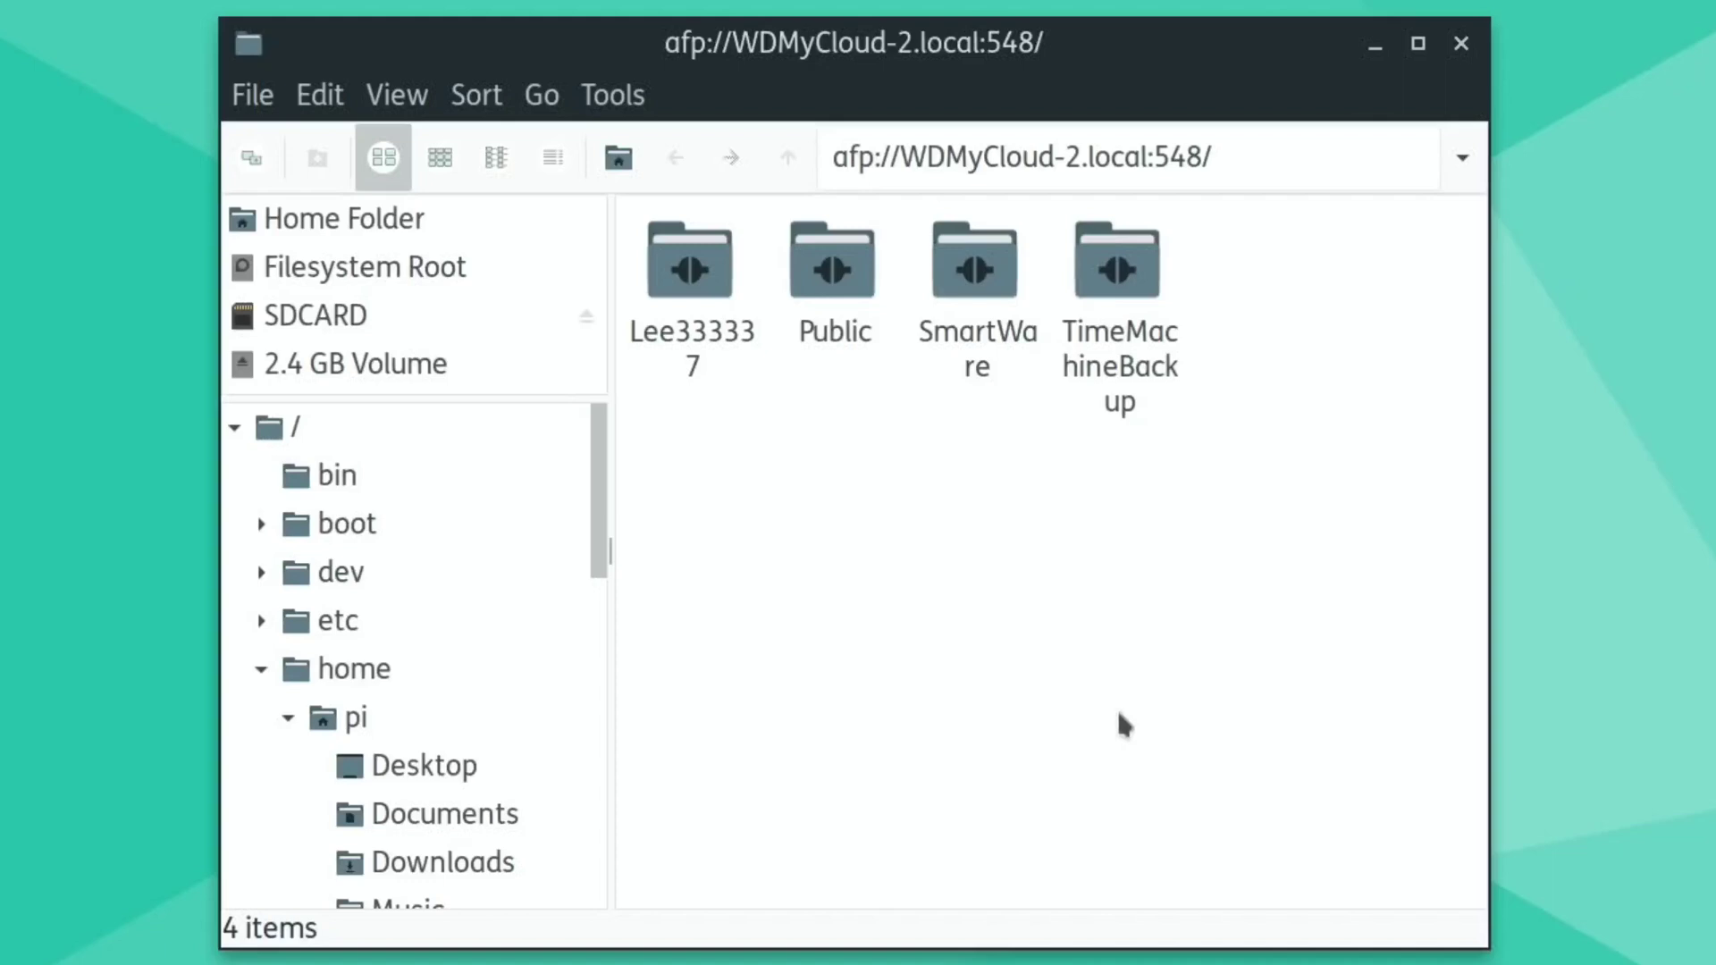
Connect anonymously to the Public share on WDMyCloud, look through its files and close the file manager
{"action": "double_click", "coordinate": [821, 295]}
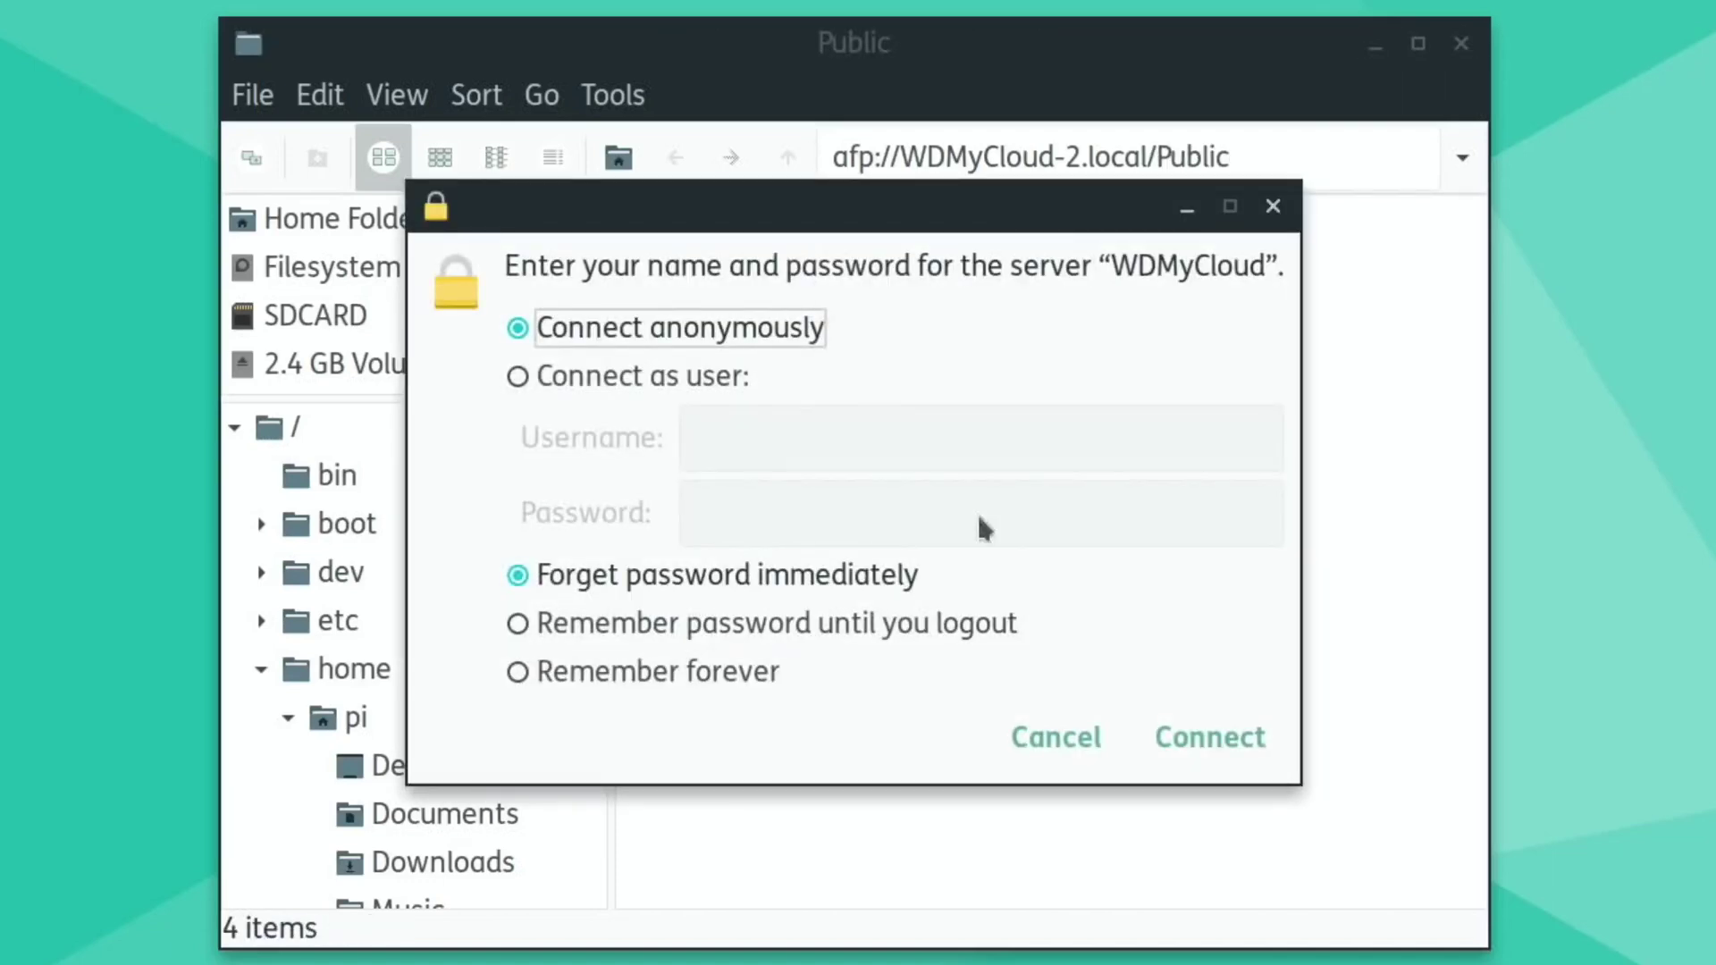
{"action": "left_click", "coordinate": [1192, 746]}
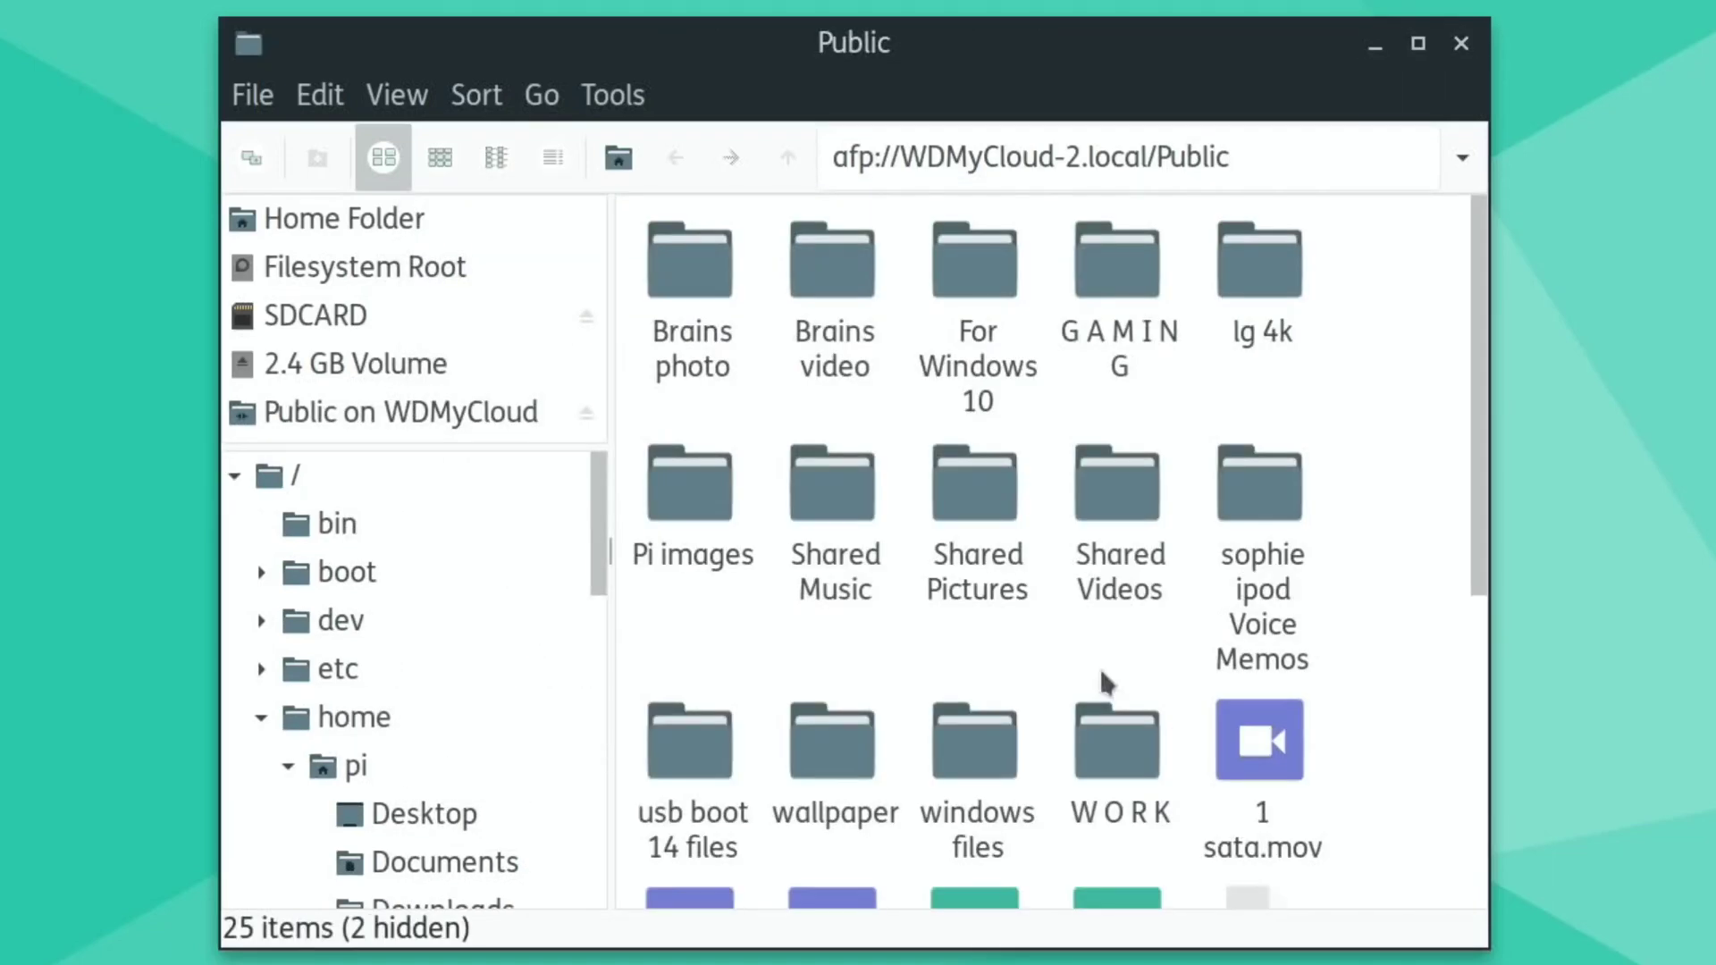
{"action": "scroll", "coordinate": [1058, 679], "scroll_direction": "down", "scroll_amount": 5}
{"action": "scroll", "coordinate": [1061, 689], "scroll_direction": "up", "scroll_amount": 5}
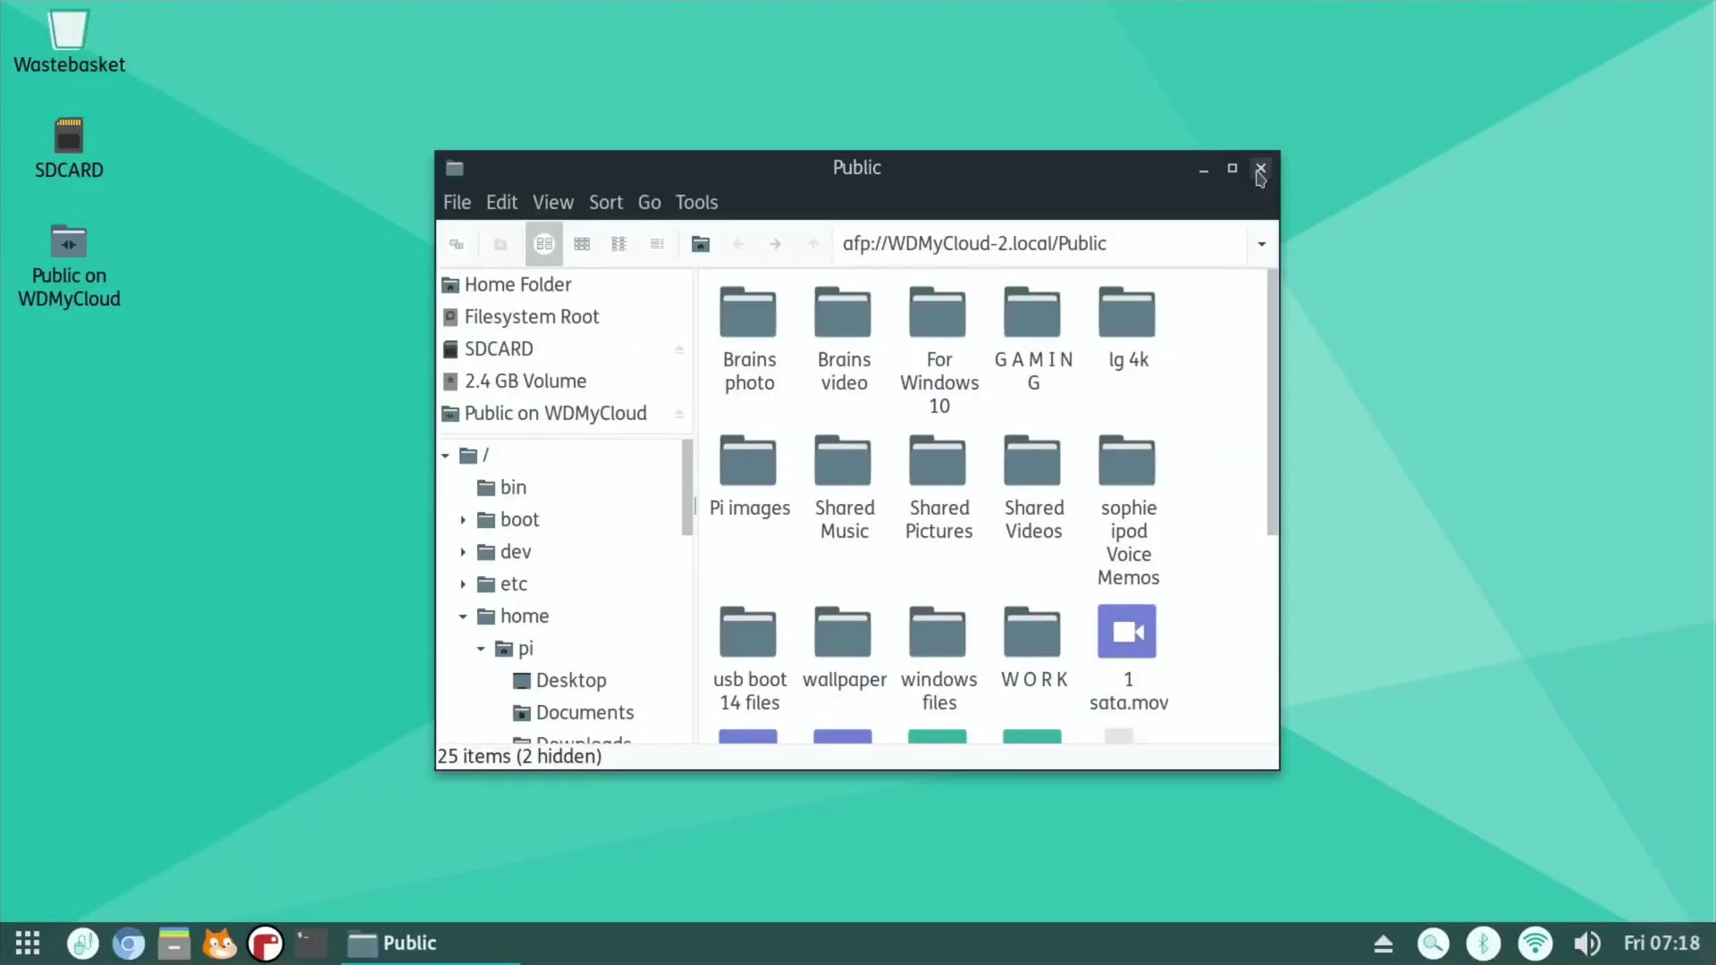
{"action": "left_click", "coordinate": [1460, 44]}
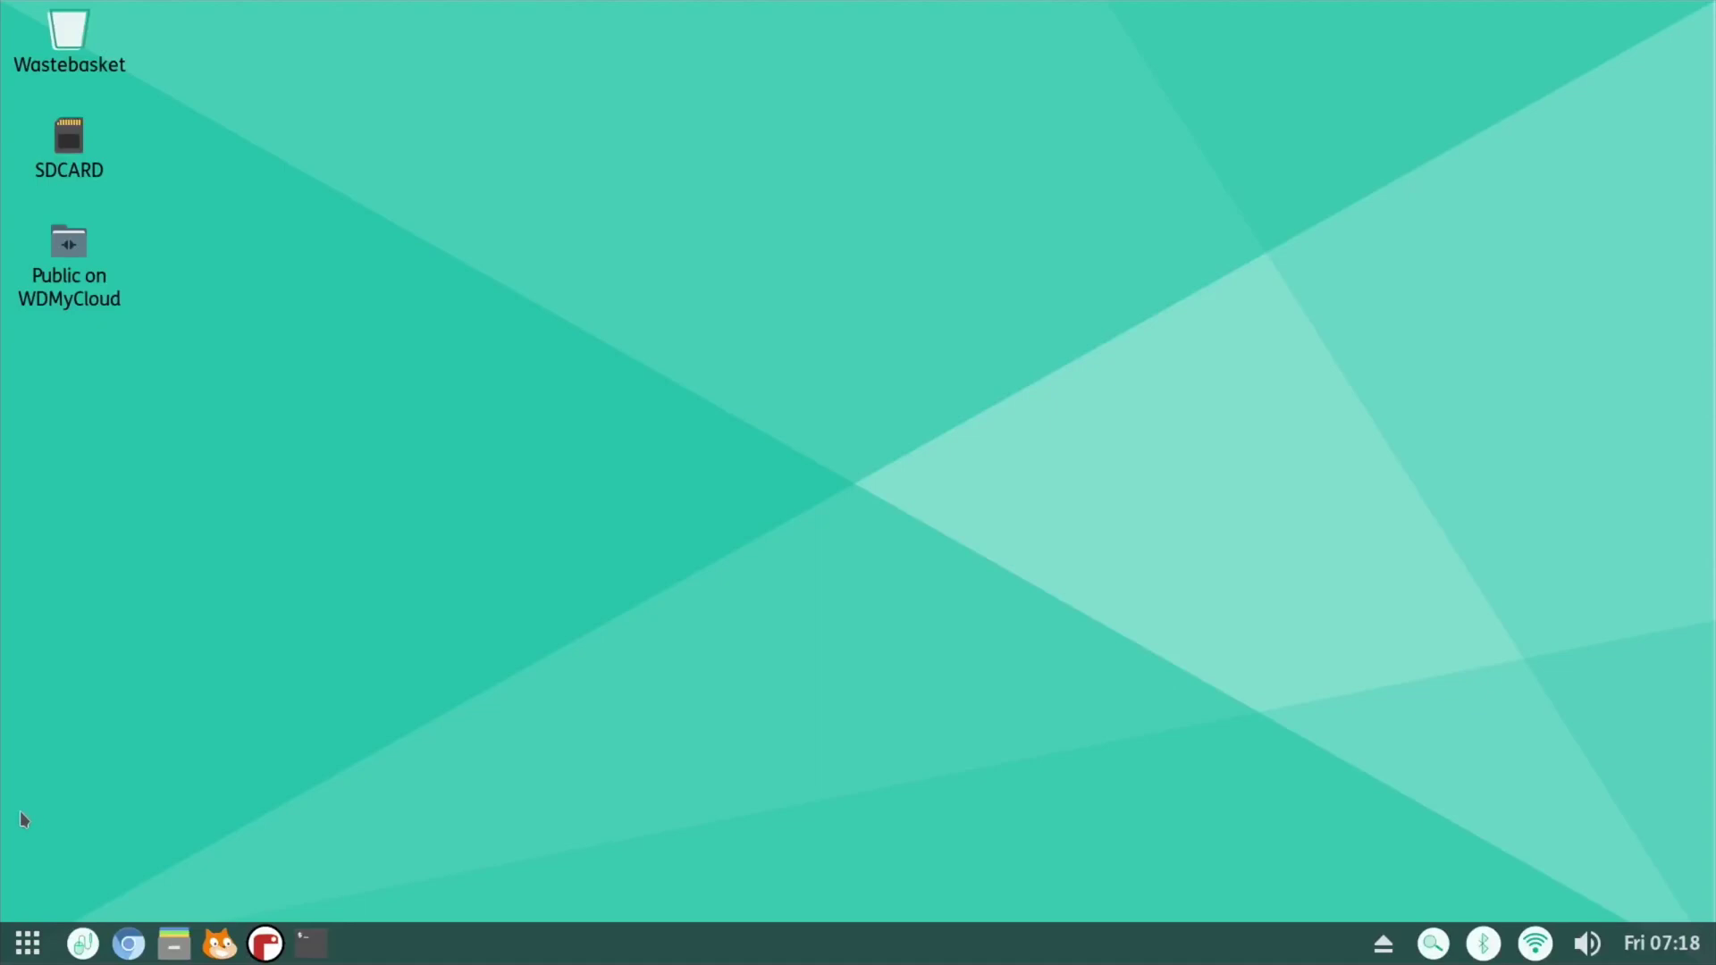
Open the Desktop Preferences
{"action": "left_click", "coordinate": [28, 942]}
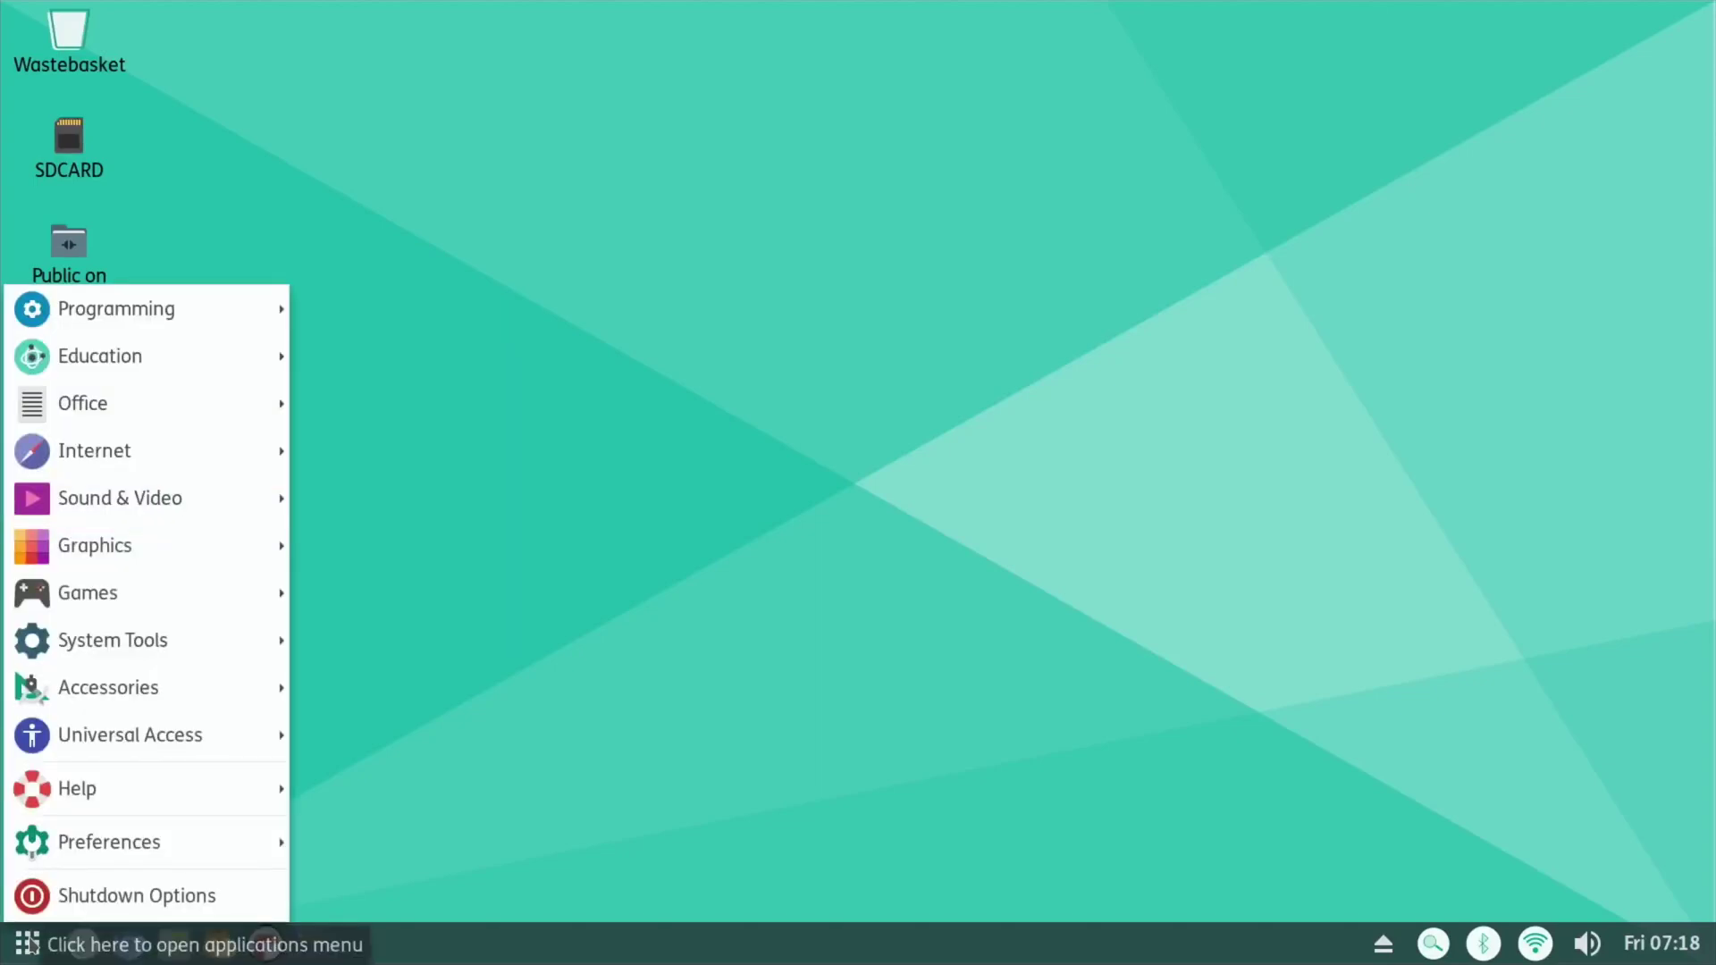
{"action": "mouse_move", "coordinate": [125, 403]}
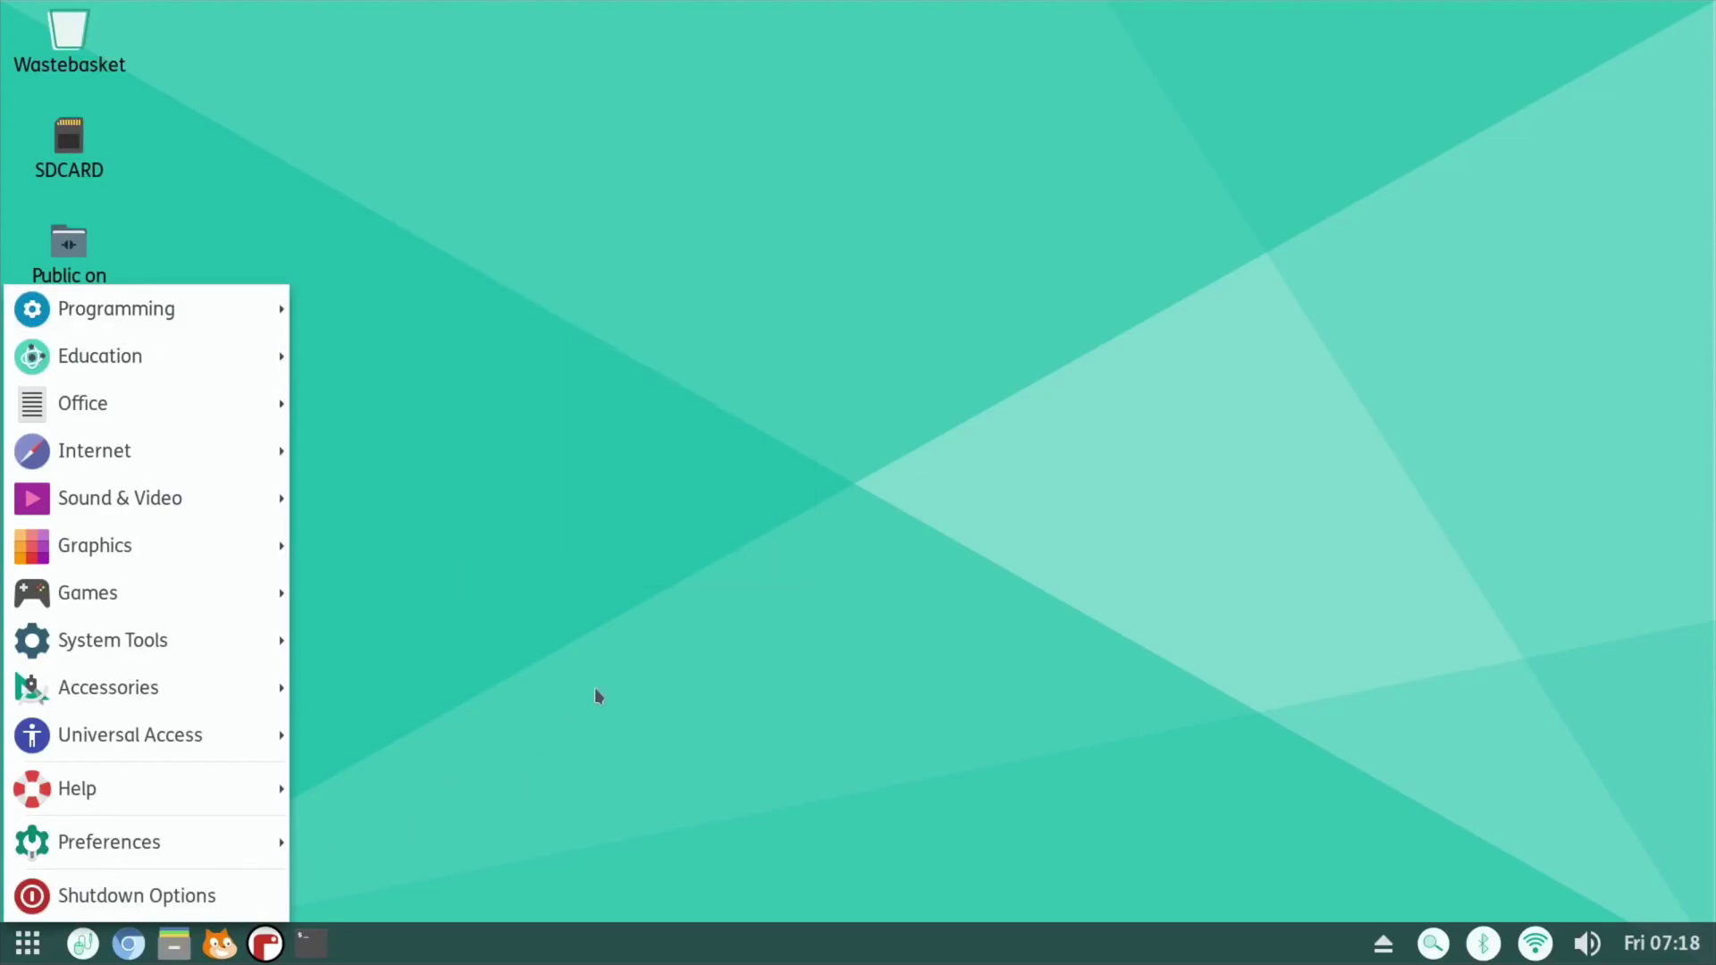
{"action": "left_click", "coordinate": [596, 696]}
{"action": "right_click", "coordinate": [596, 695]}
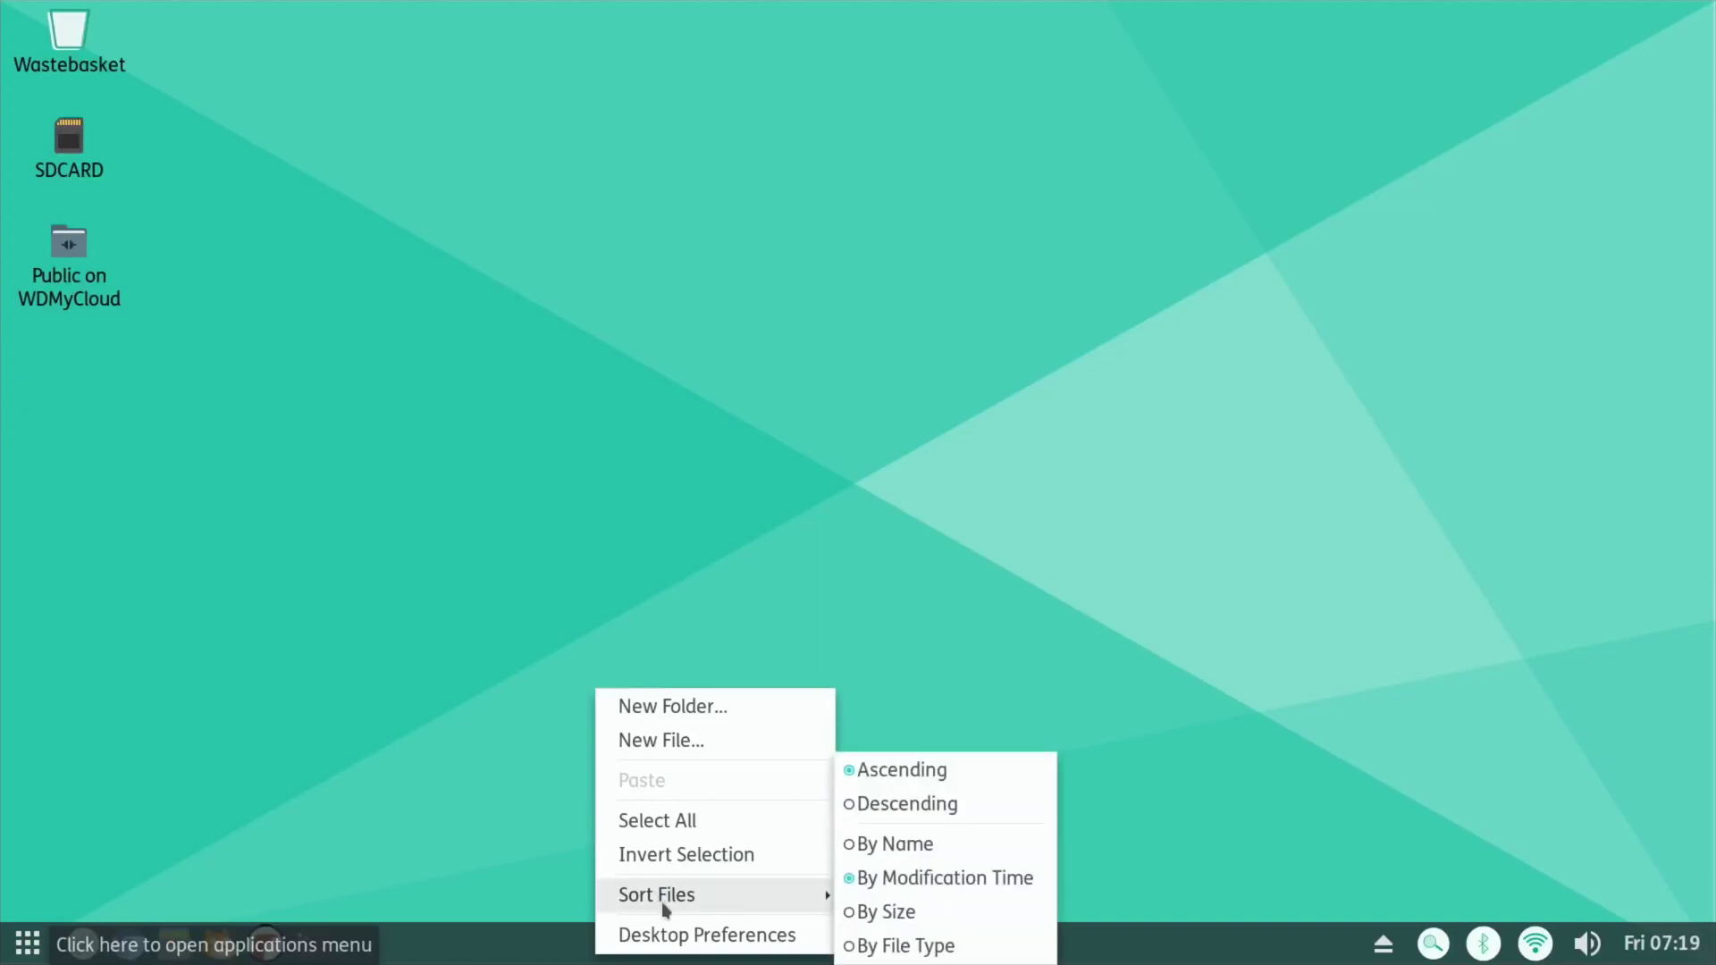
{"action": "left_click", "coordinate": [675, 935]}
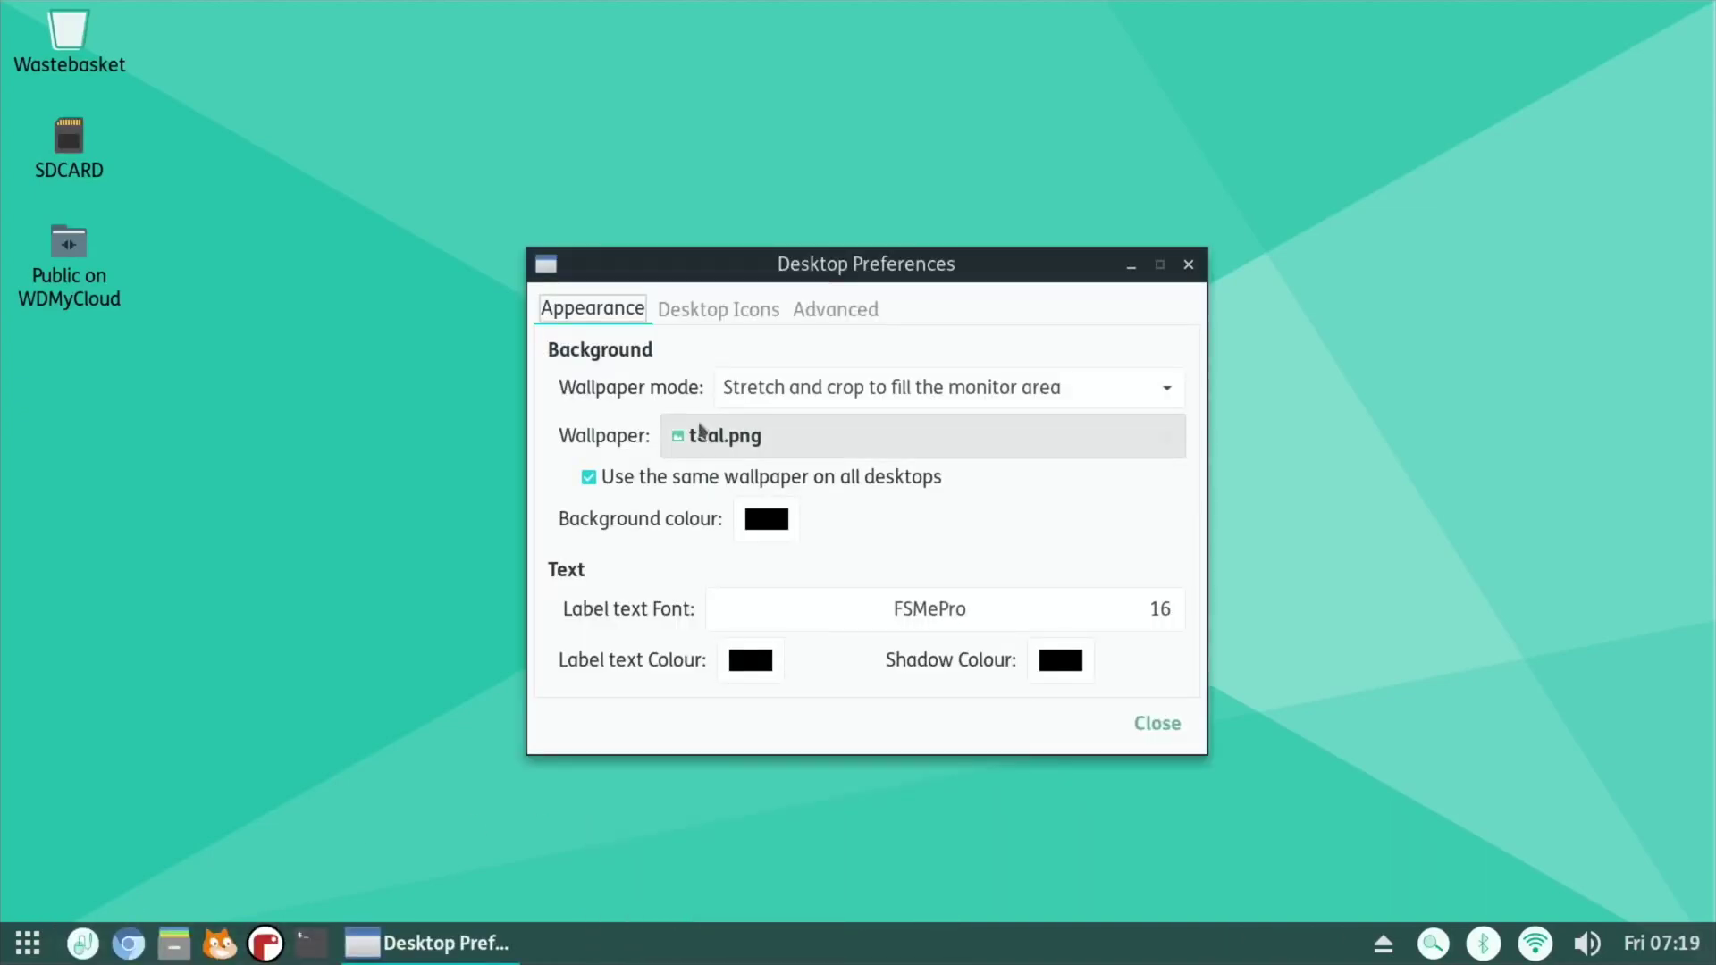
Try yellow.png and pink.png from the pi-top backgrounds folder as the desktop wallpaper
{"action": "left_click", "coordinate": [711, 436]}
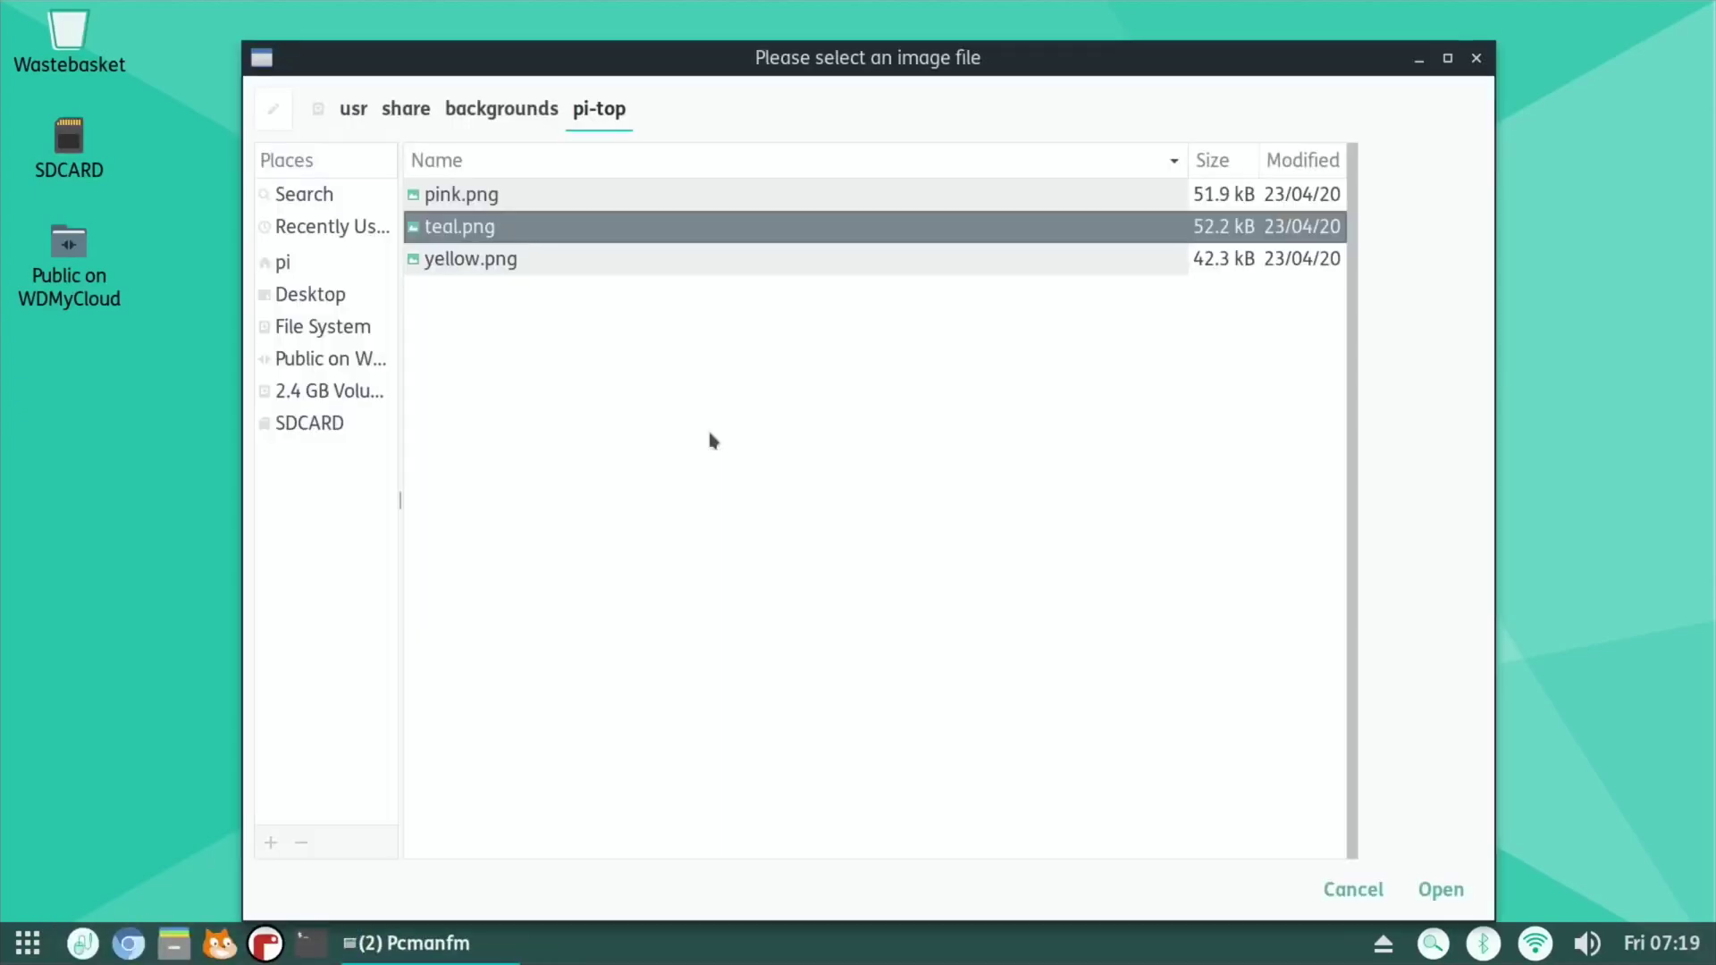
{"action": "left_click", "coordinate": [516, 270]}
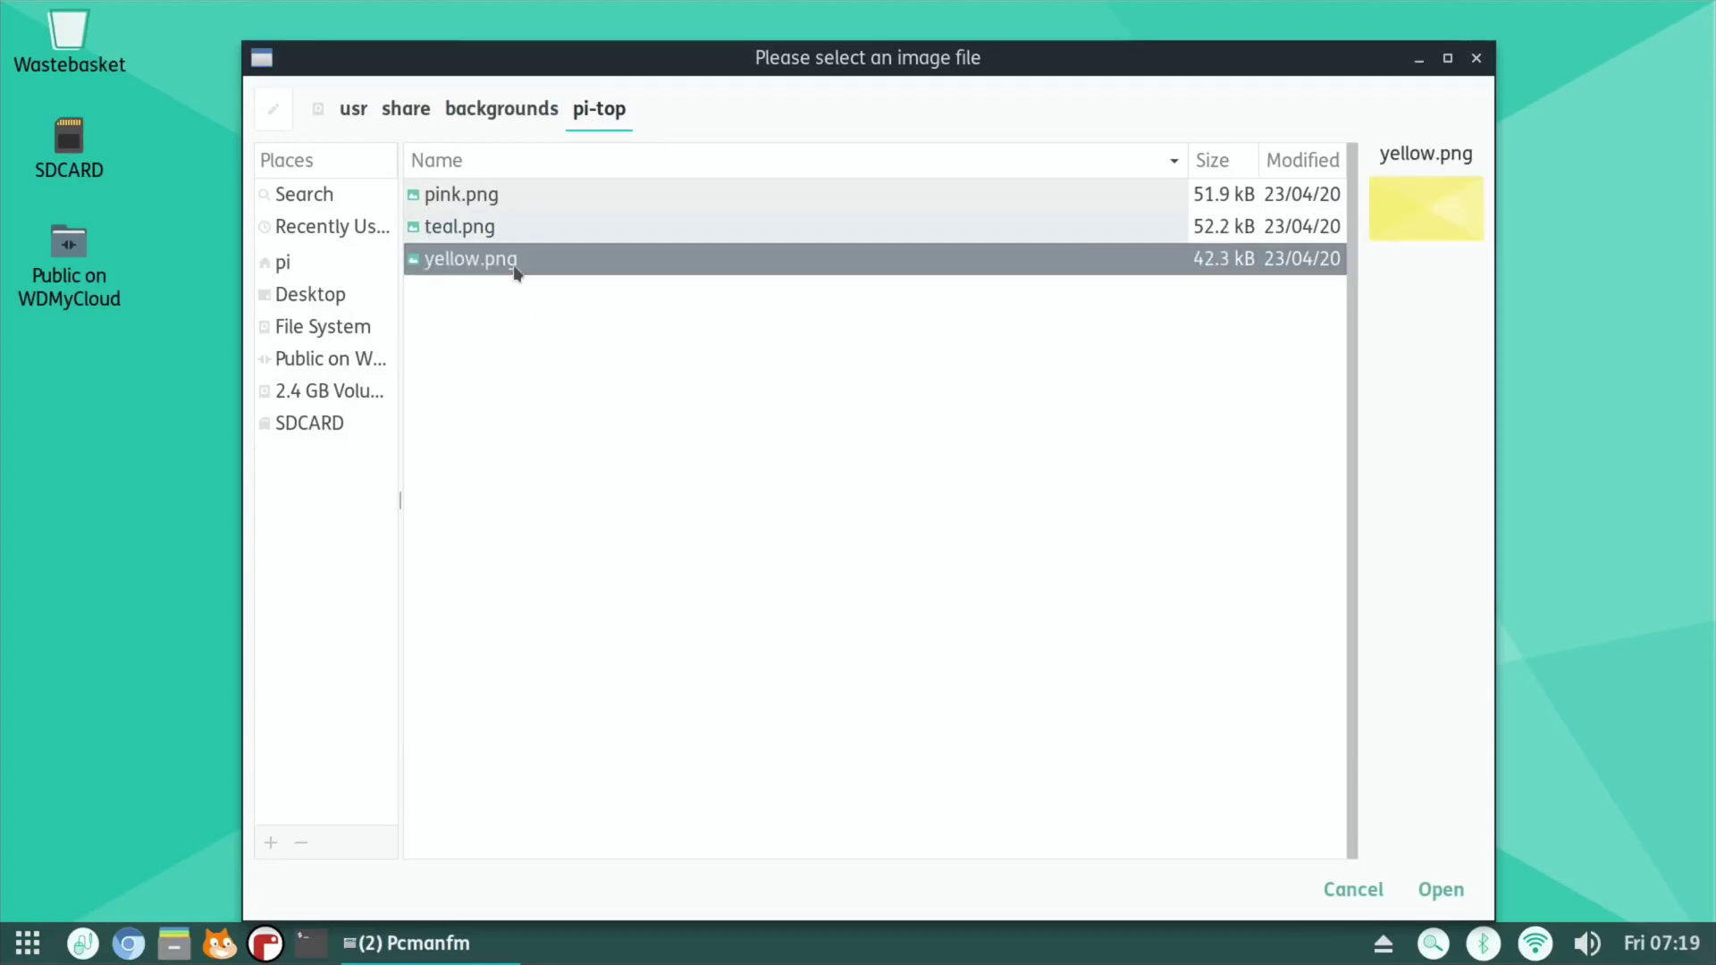
{"action": "double_click", "coordinate": [516, 270]}
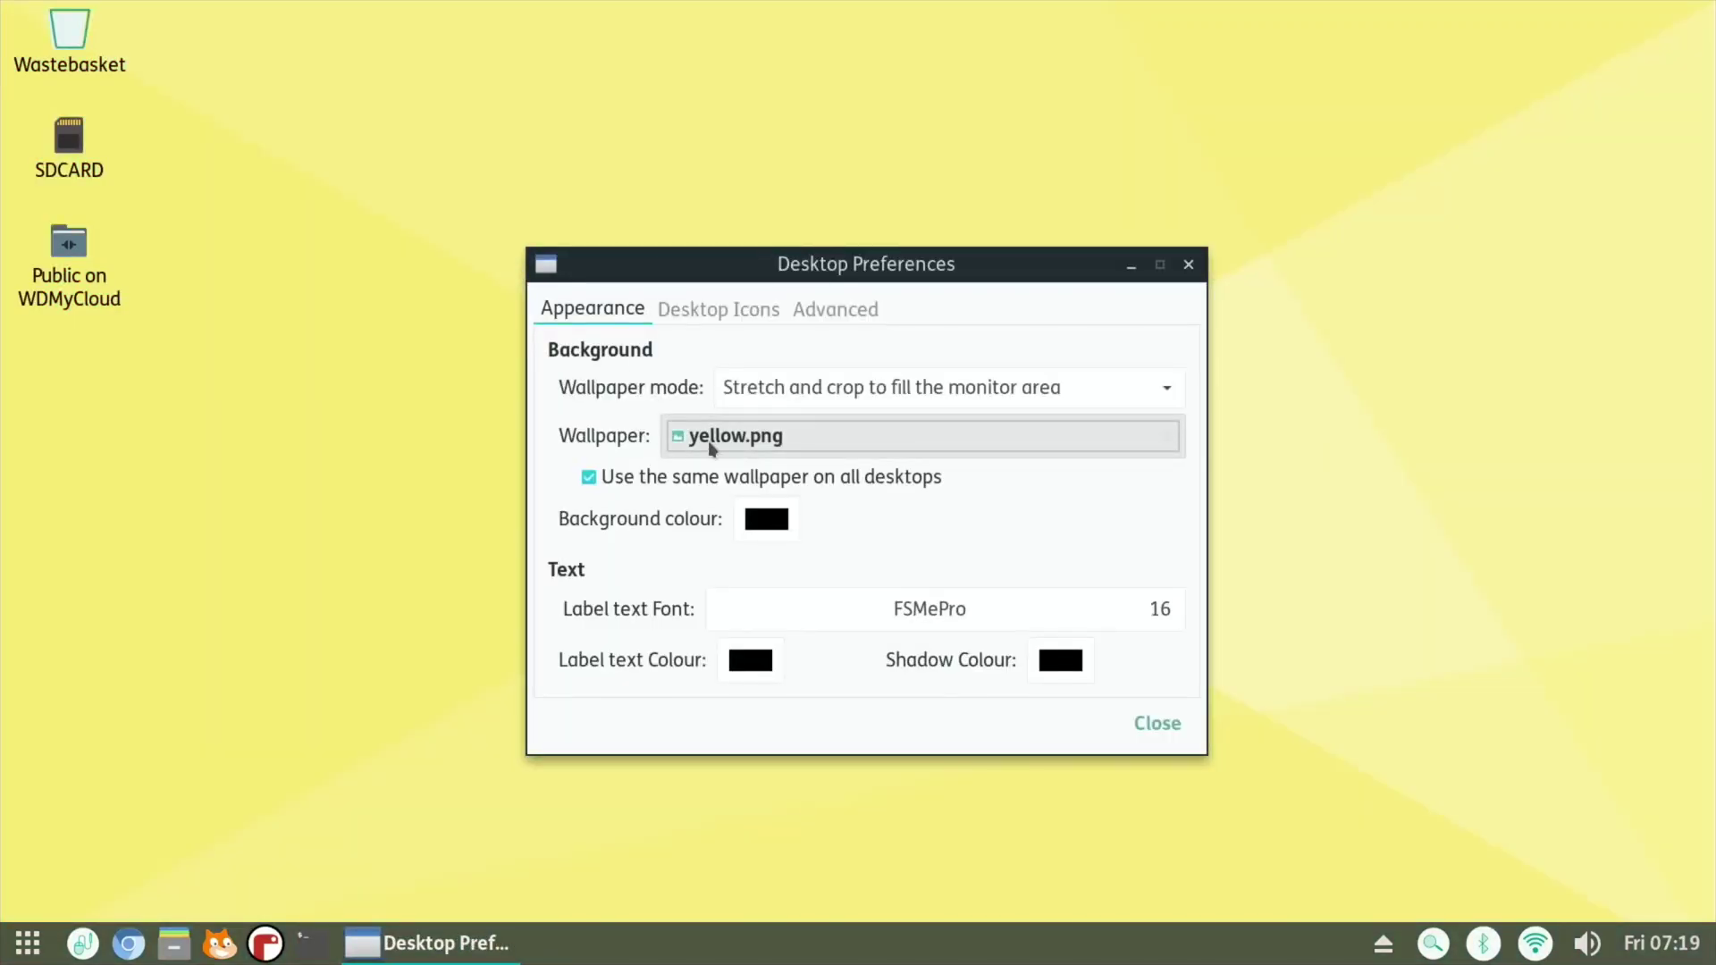
{"action": "left_click", "coordinate": [711, 436]}
{"action": "left_click", "coordinate": [453, 187]}
{"action": "double_click", "coordinate": [453, 188]}
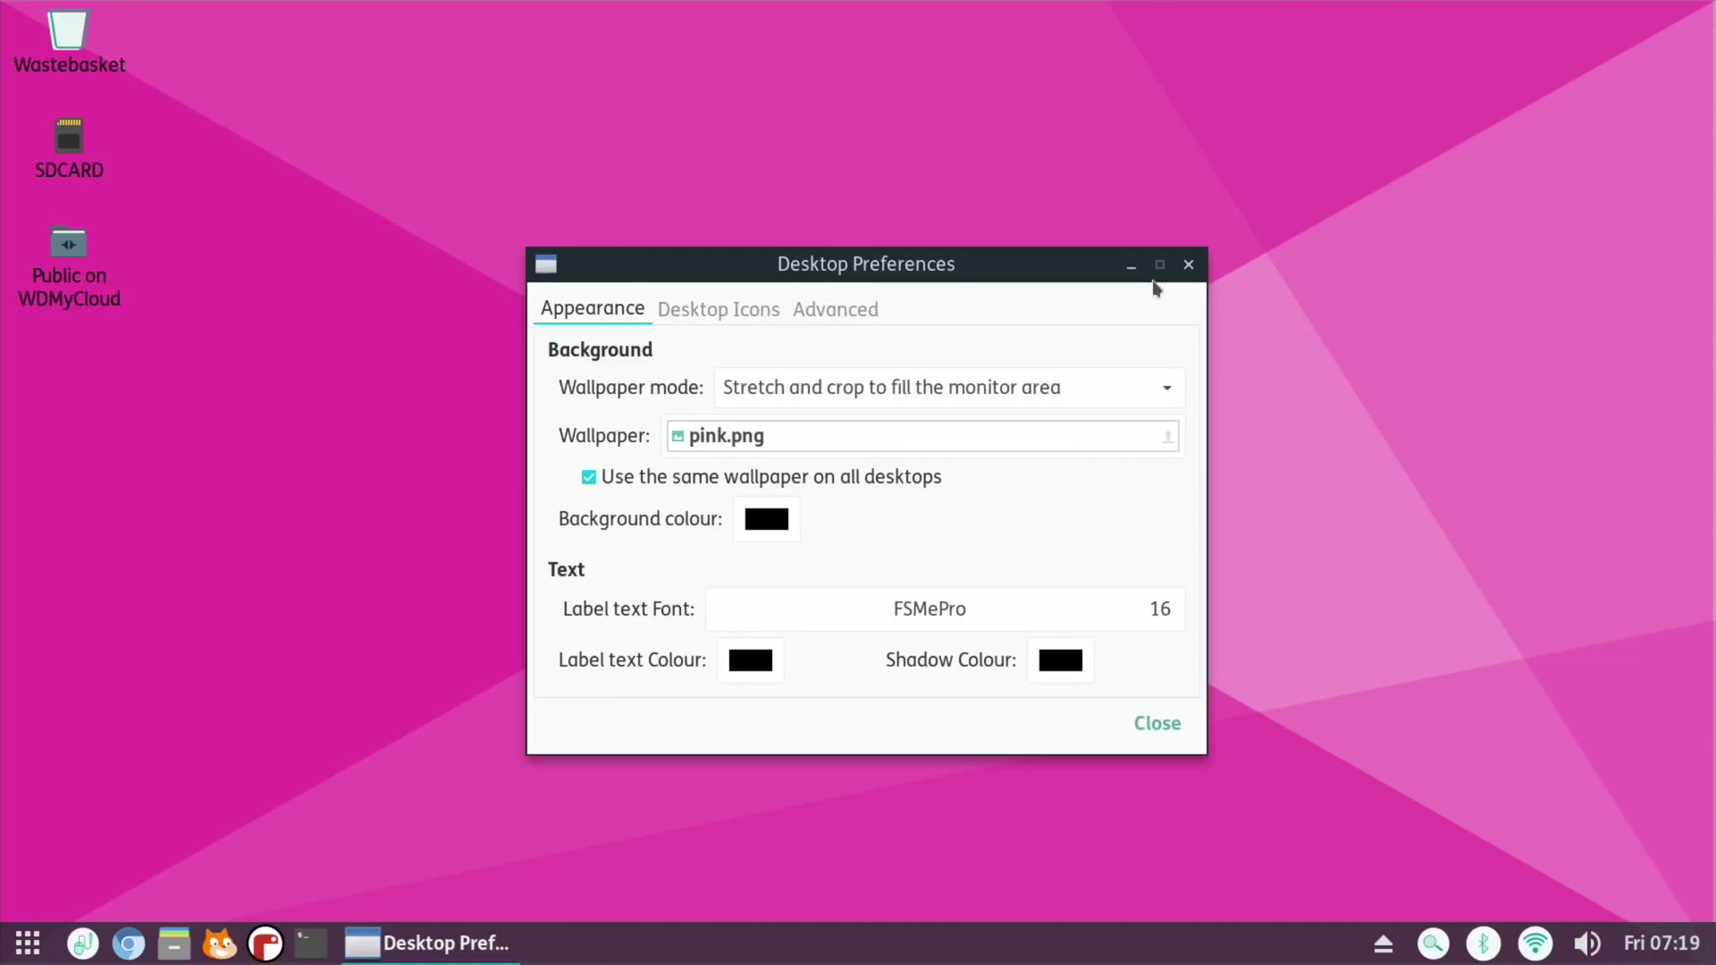
Set the wallpaper to "sunset bple .JPG" from the wallpaper folder of the Public share on WDMyCloud and close the preferences
{"action": "left_click", "coordinate": [903, 432]}
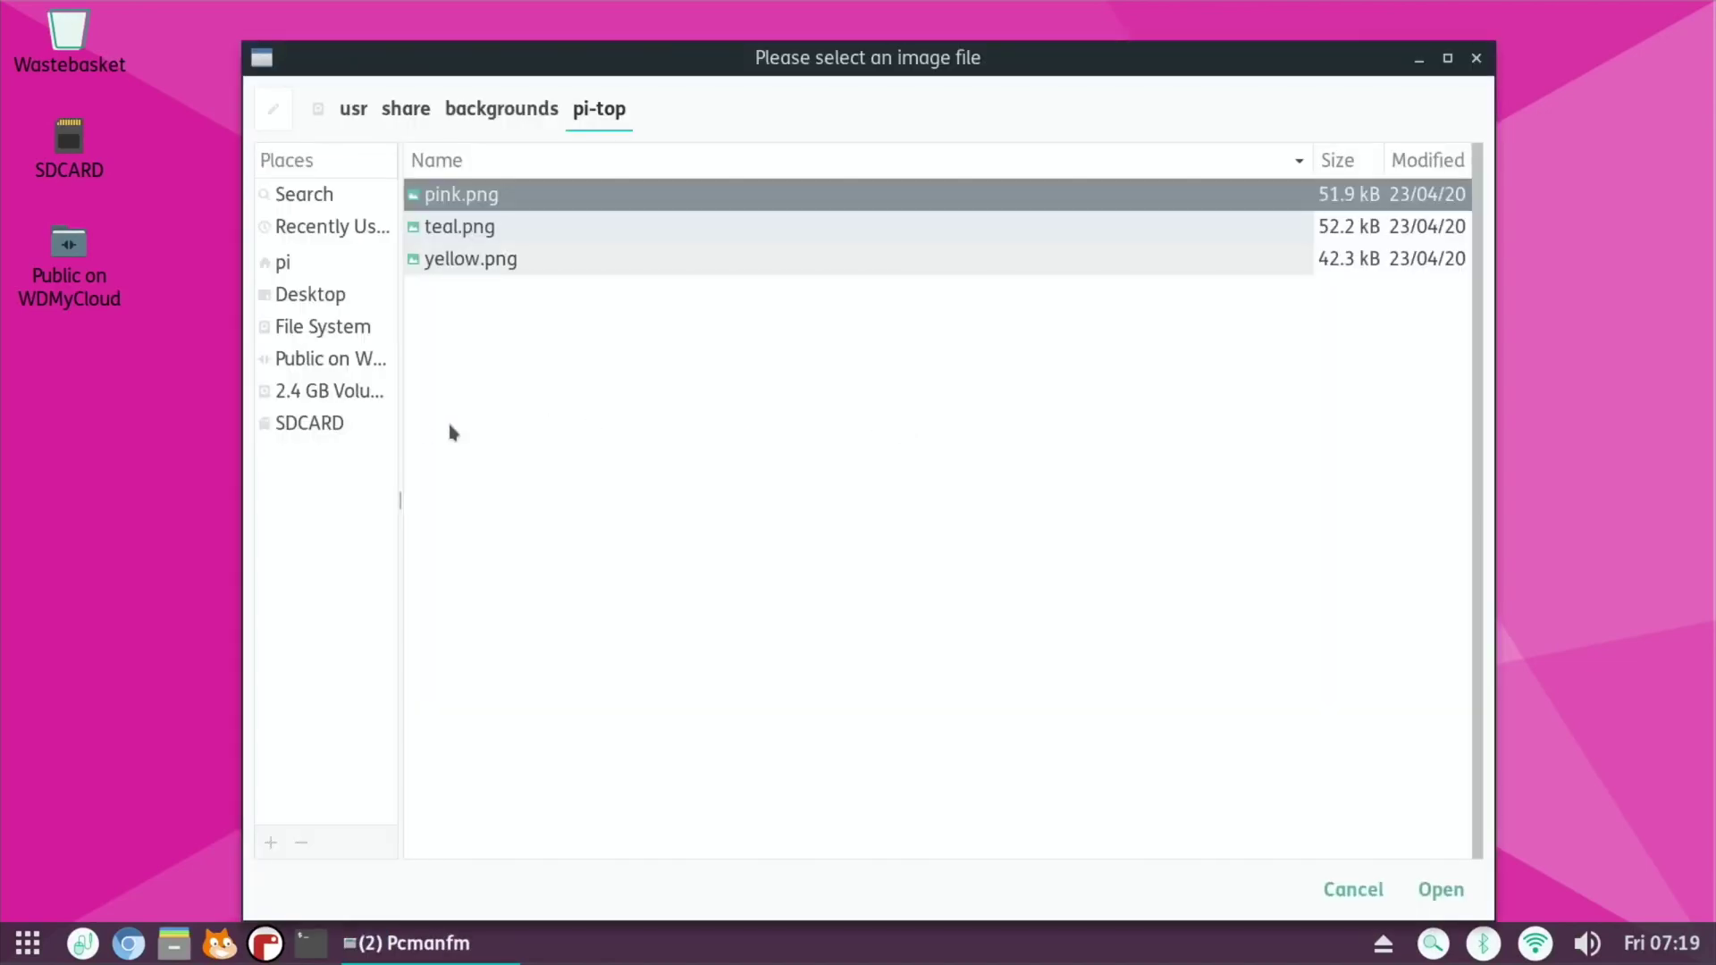
{"action": "left_click", "coordinate": [312, 370]}
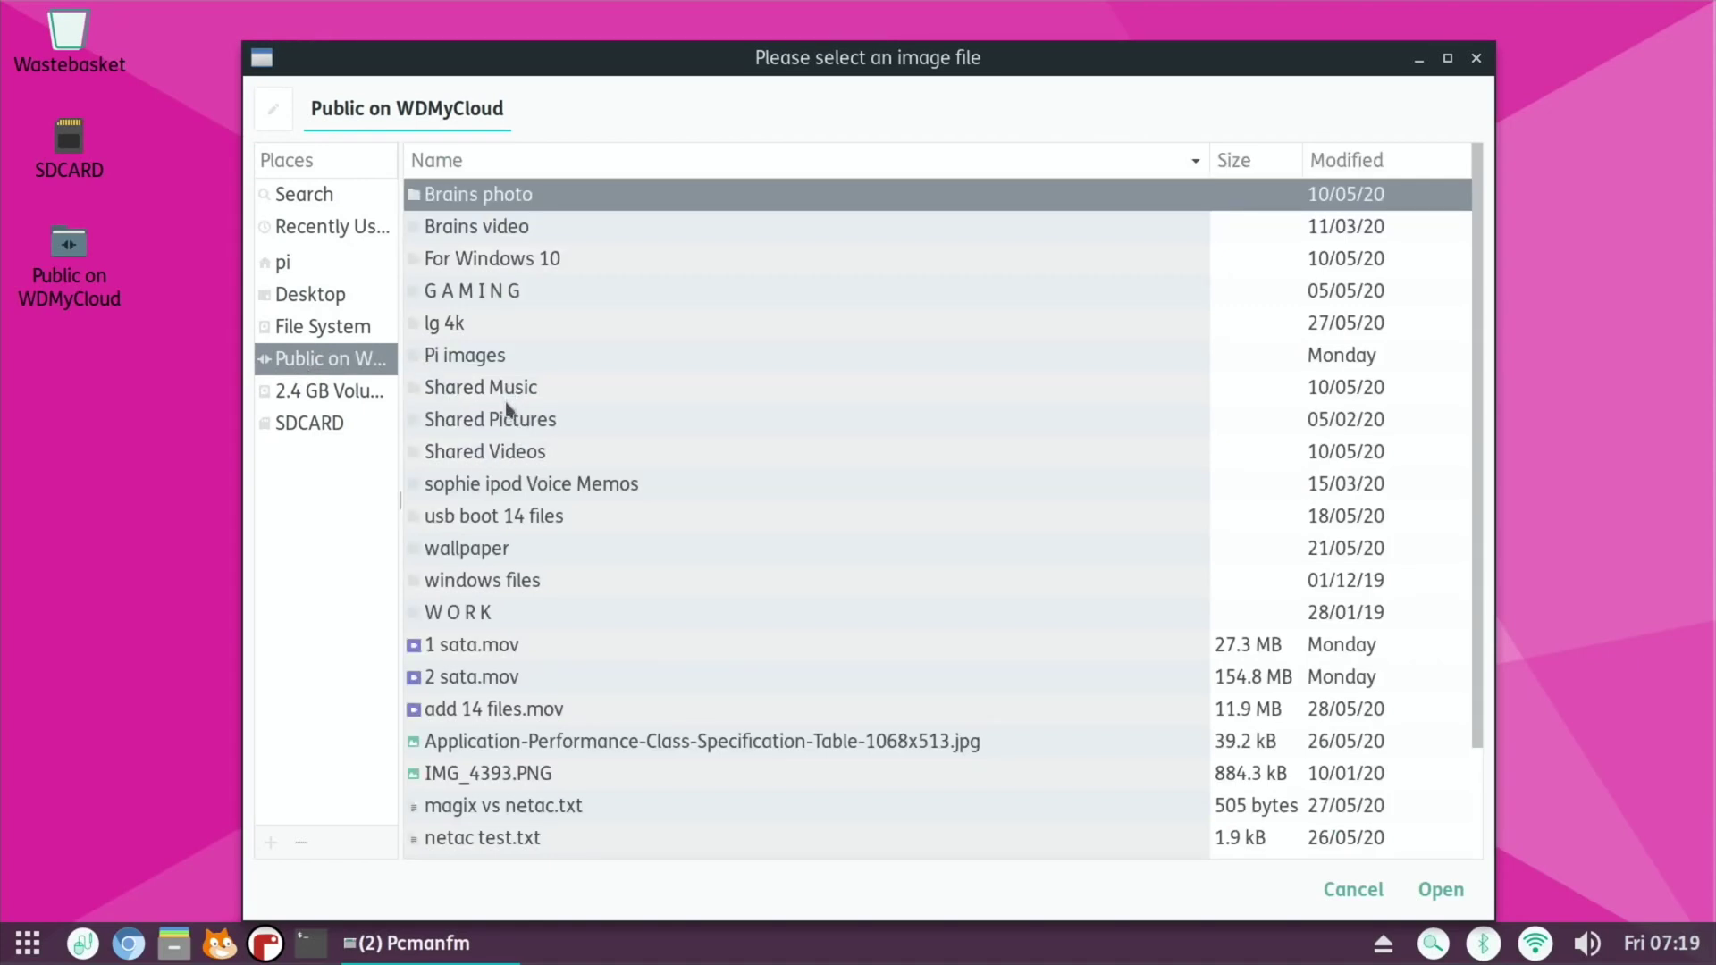
{"action": "double_click", "coordinate": [490, 551]}
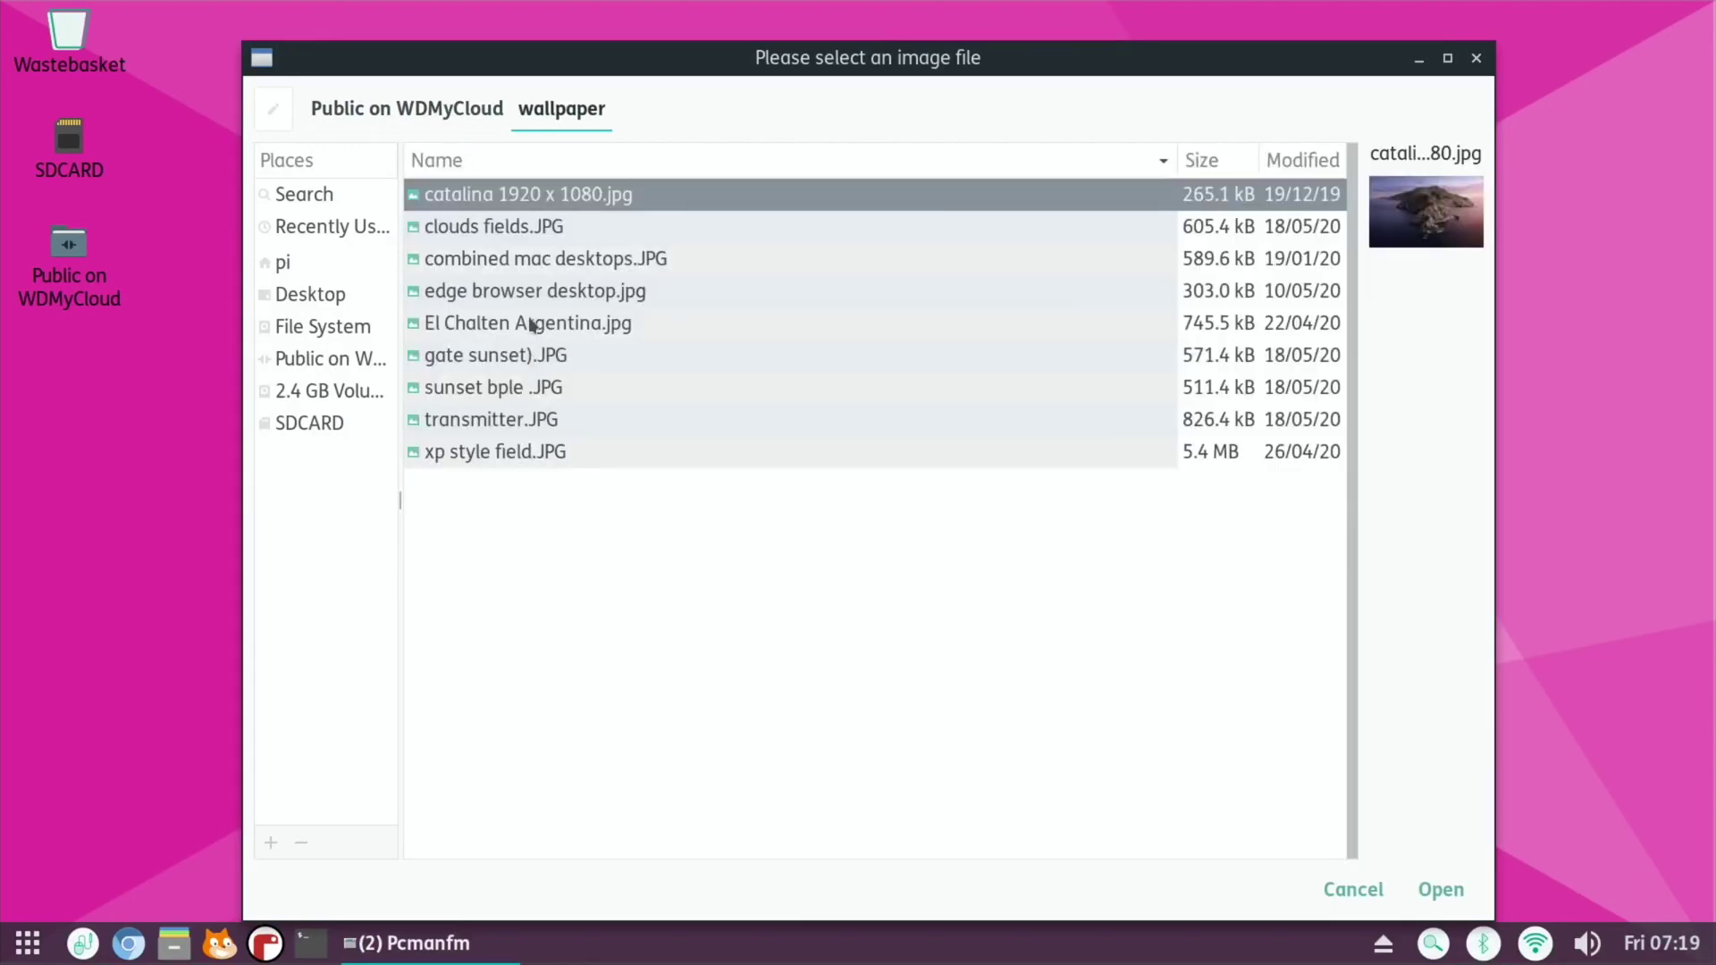
{"action": "left_click", "coordinate": [476, 393]}
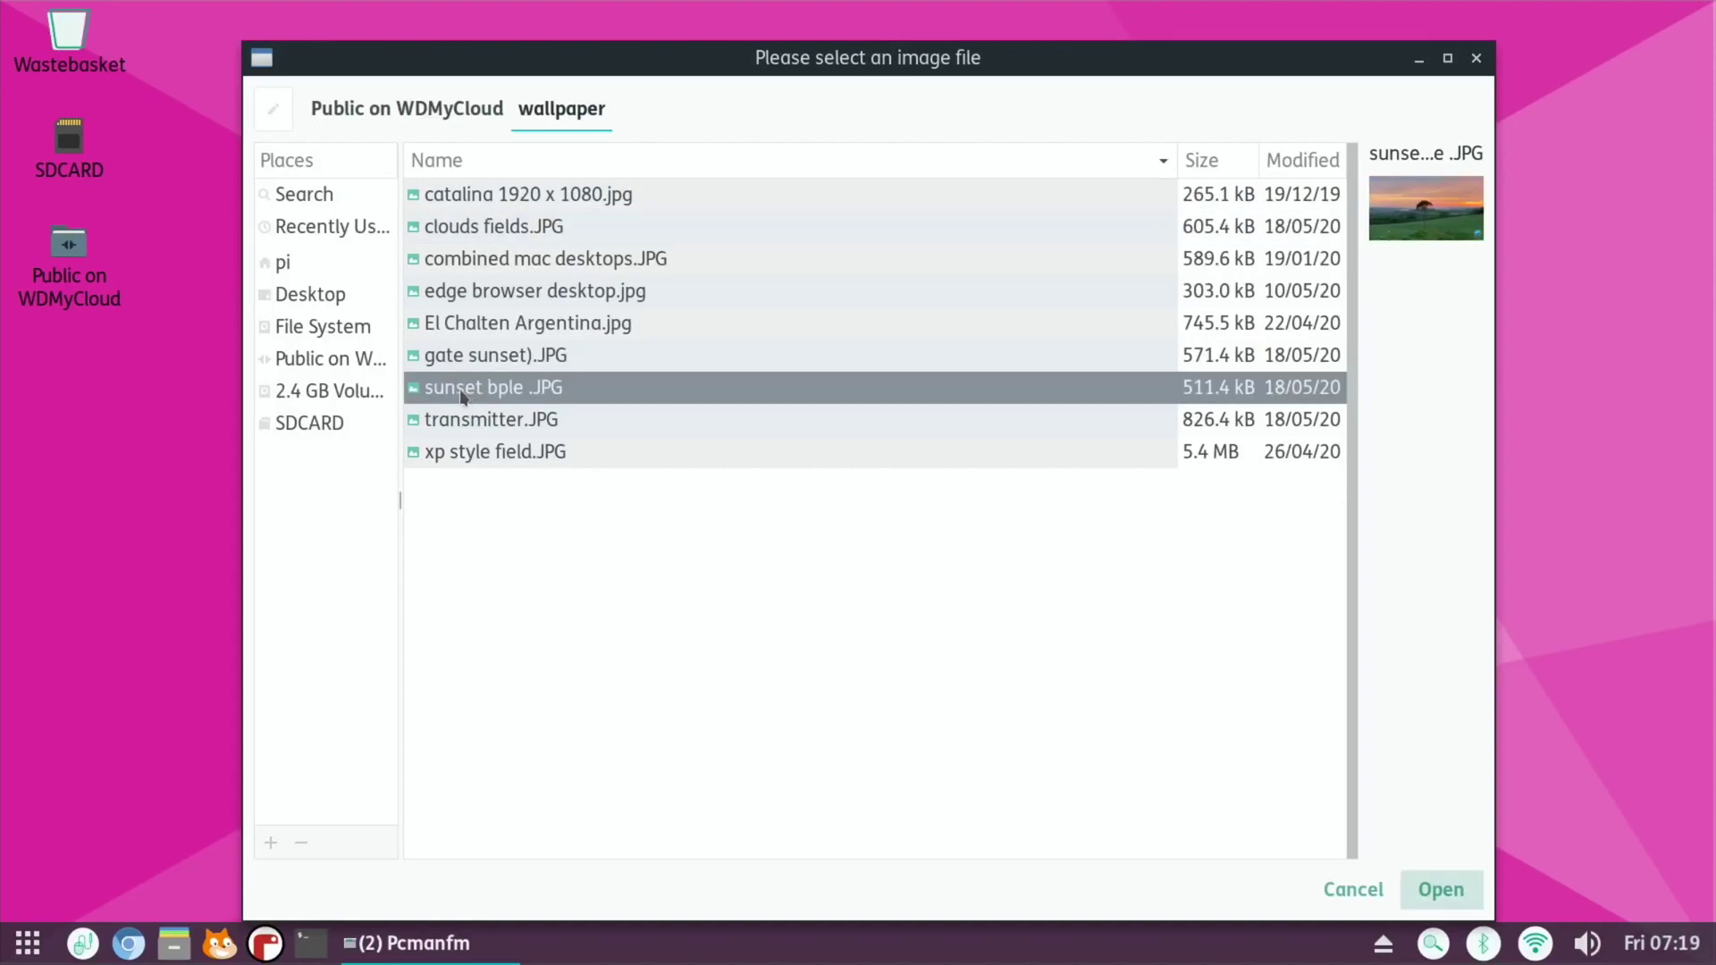
{"action": "left_click", "coordinate": [1441, 890]}
{"action": "left_click", "coordinate": [1133, 723]}
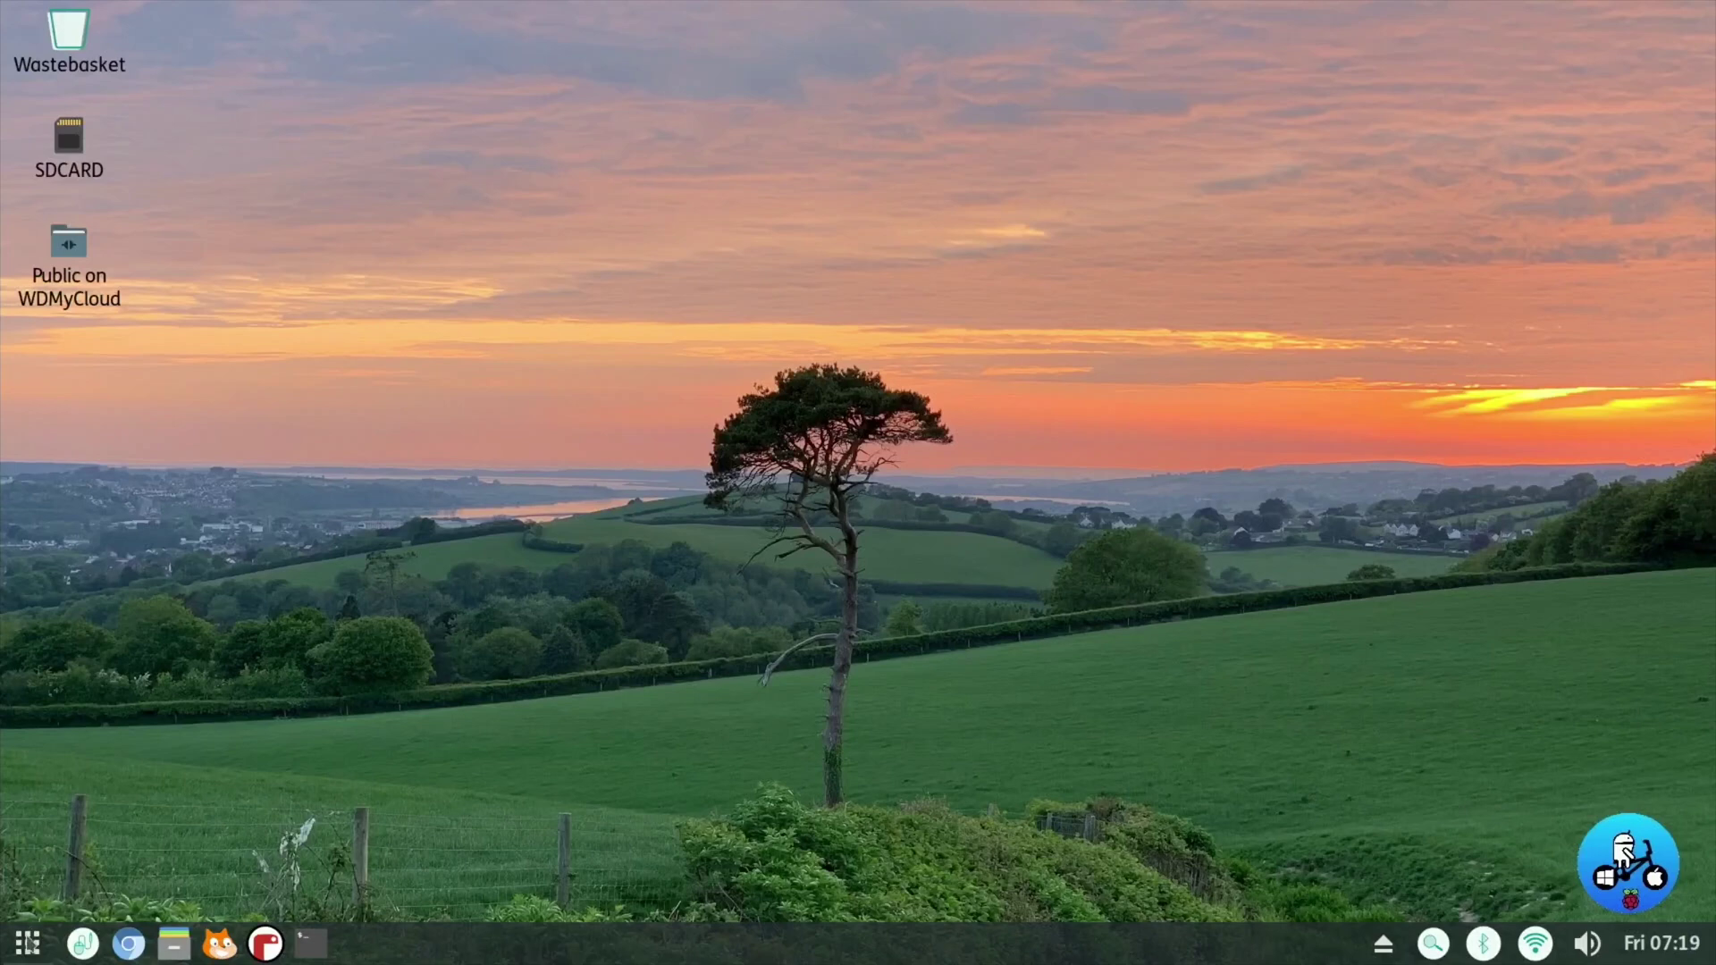
Examine the installed applications by category, from Programming, Education and Office through Internet, Sound & Video and Graphics to Games
{"action": "left_click", "coordinate": [27, 947]}
{"action": "mouse_move", "coordinate": [173, 311]}
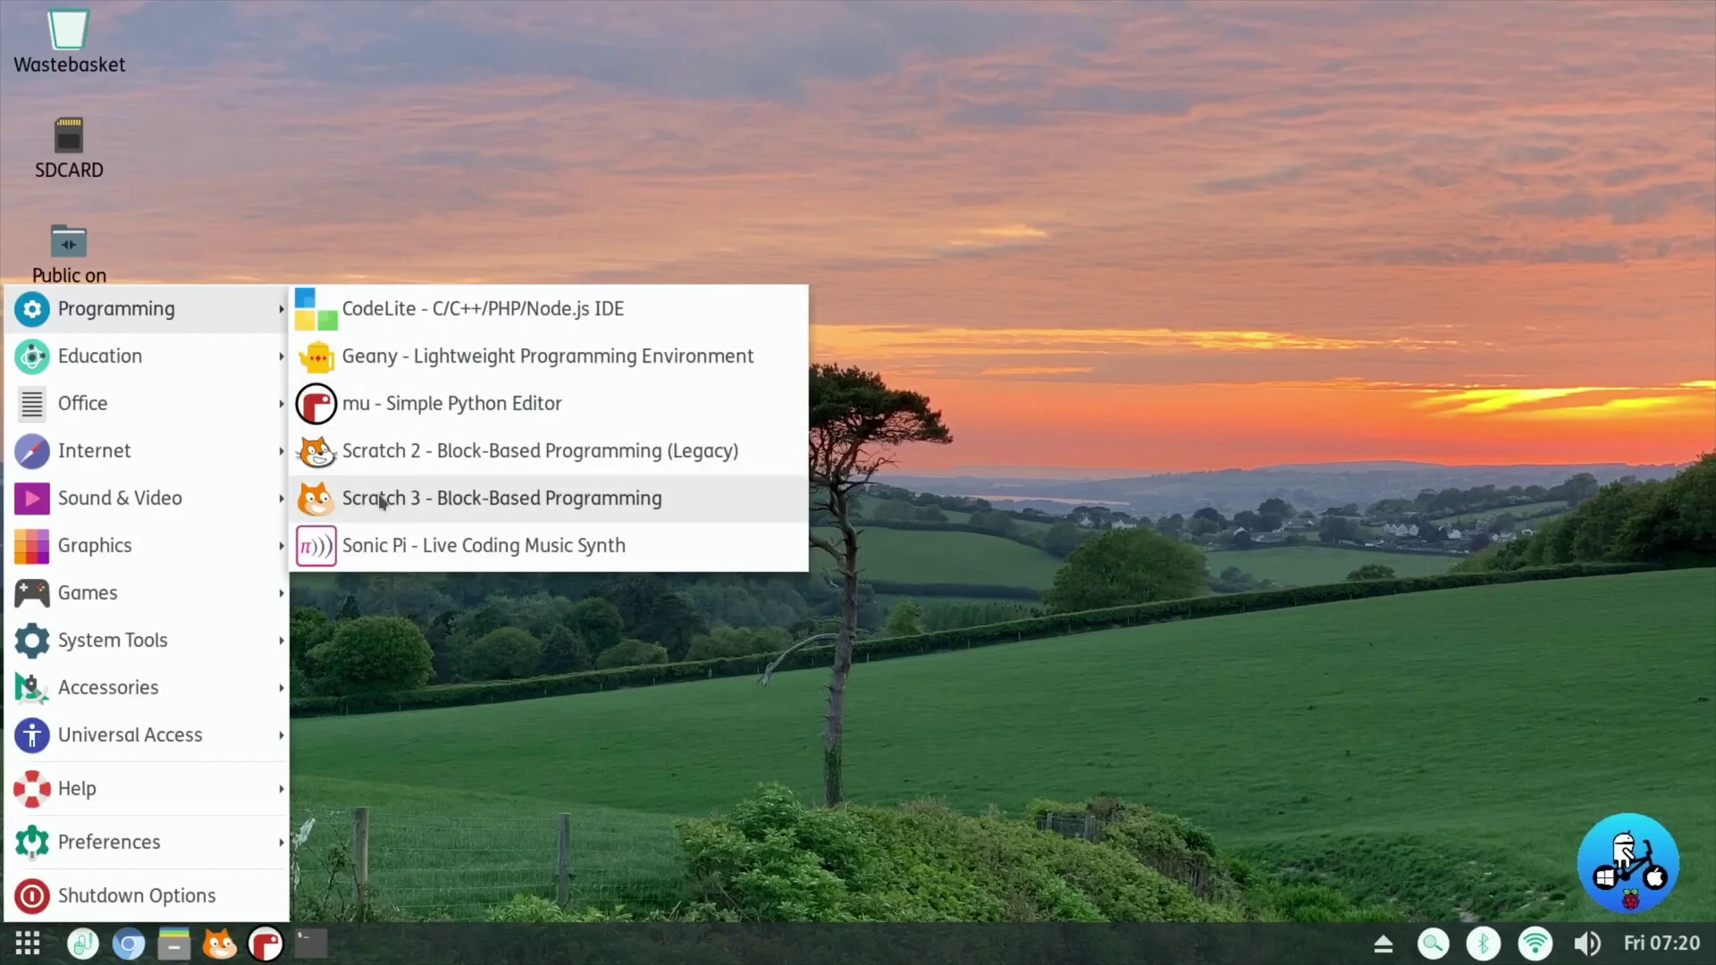
{"action": "mouse_move", "coordinate": [139, 372]}
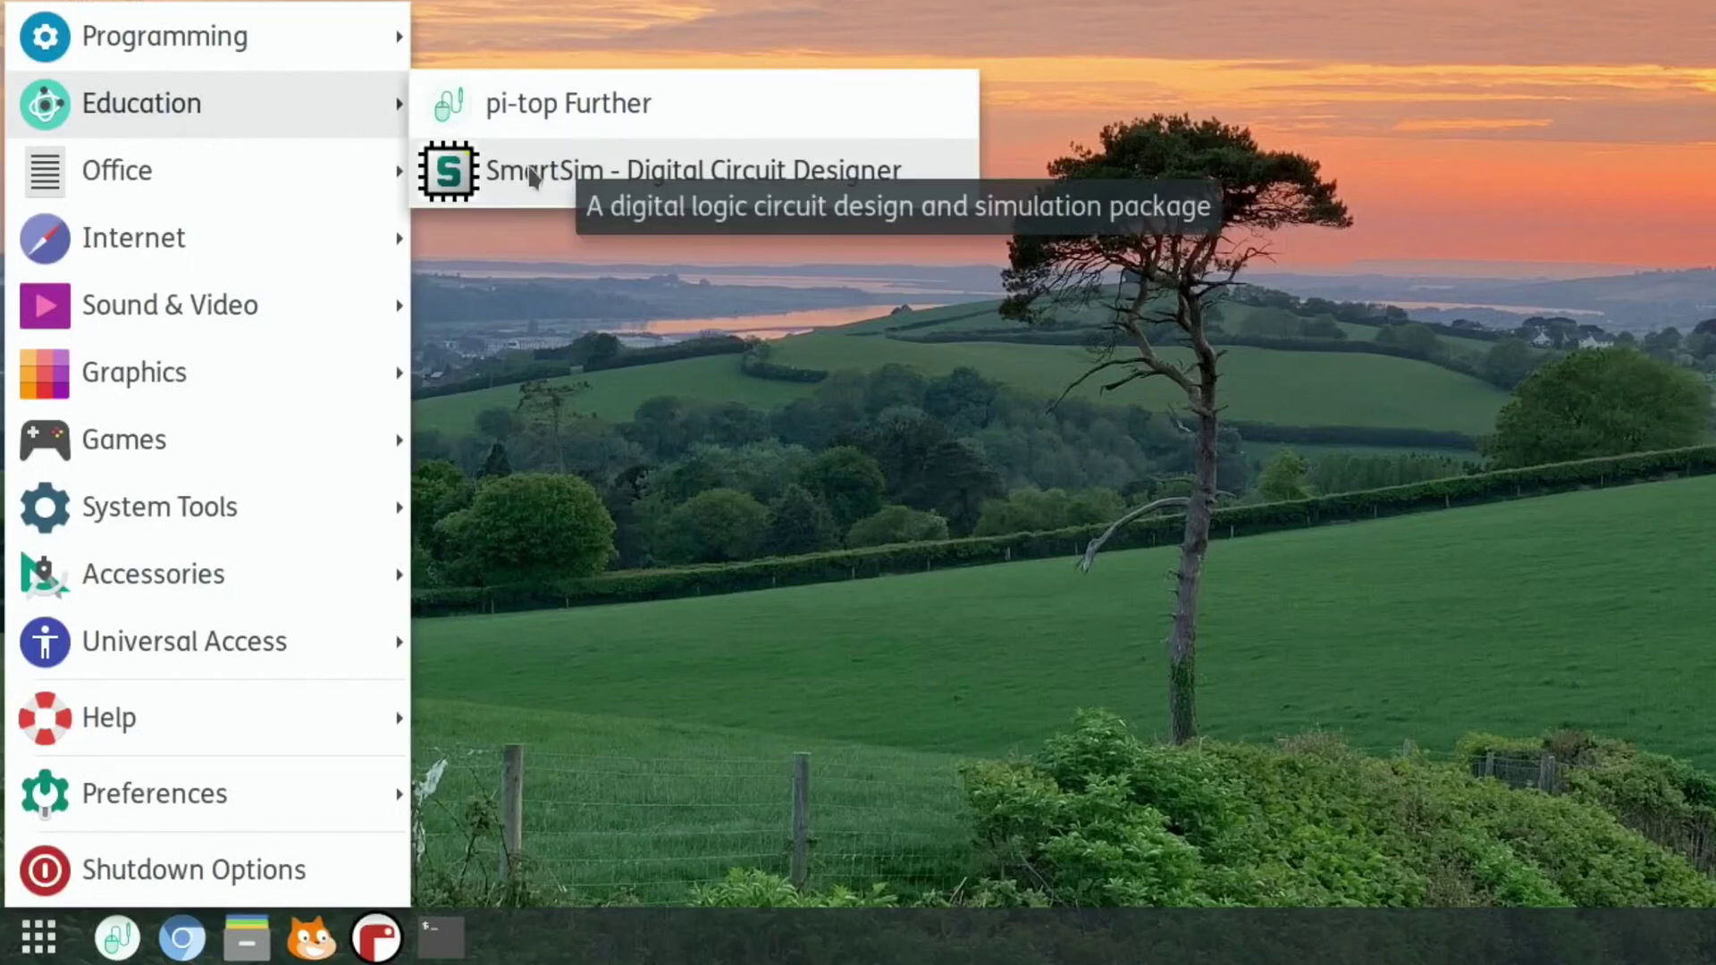
{"action": "mouse_move", "coordinate": [288, 185]}
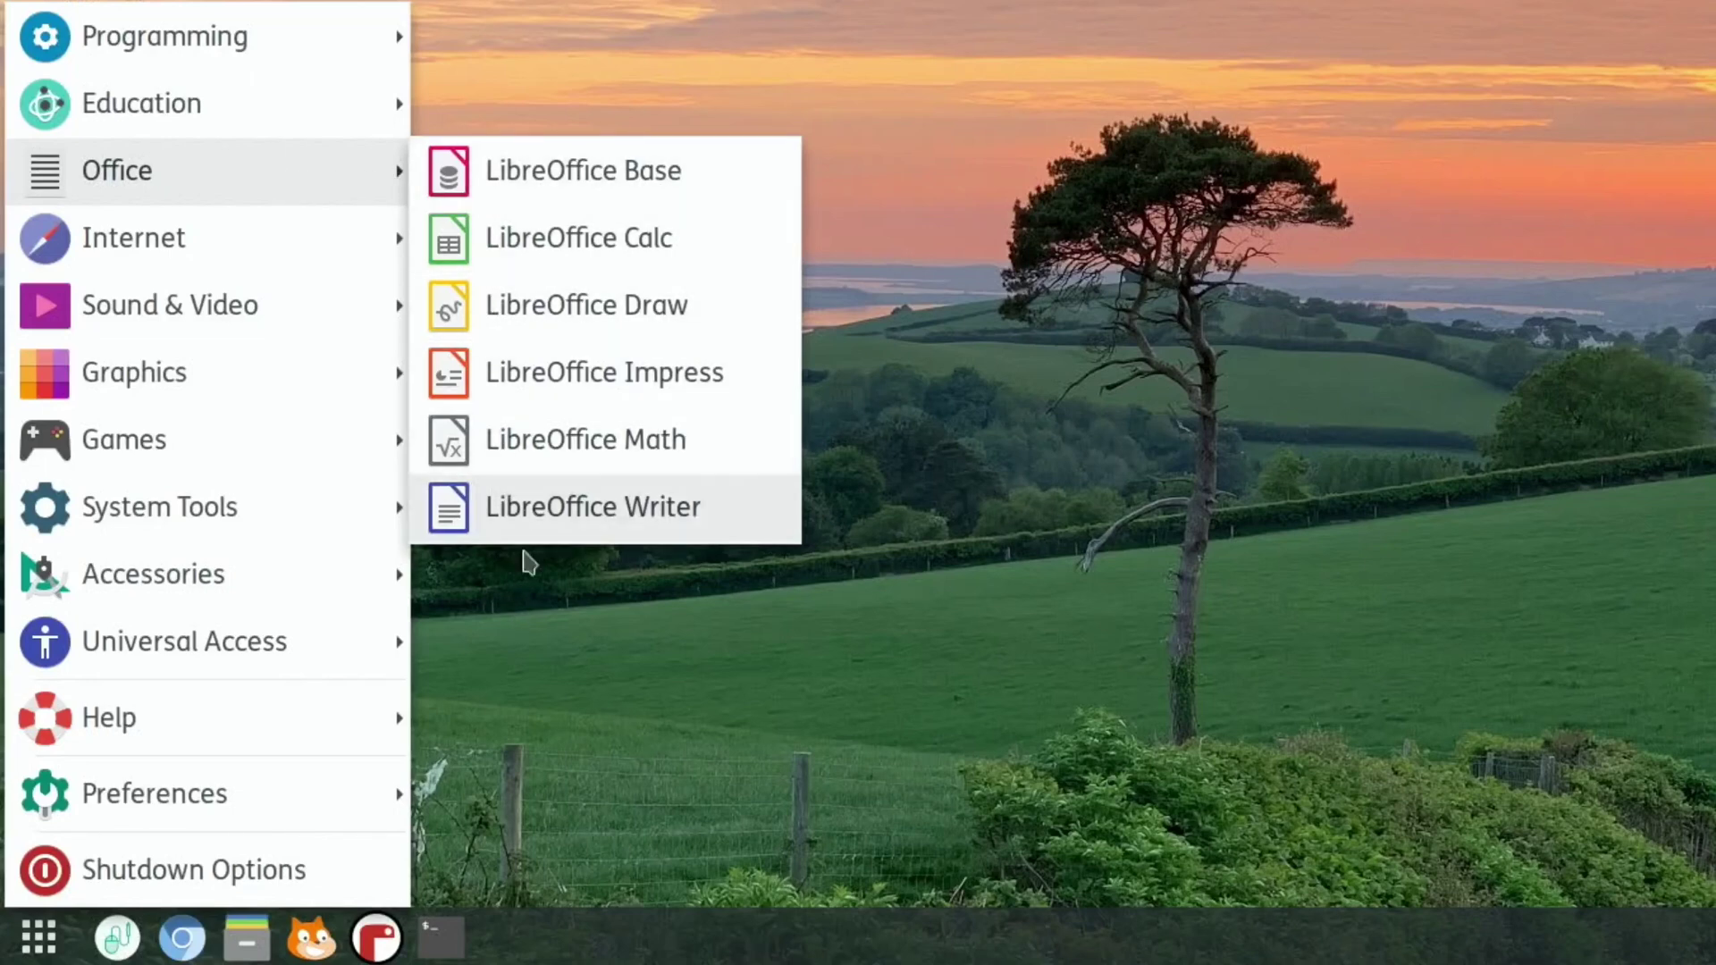
{"action": "mouse_move", "coordinate": [284, 244]}
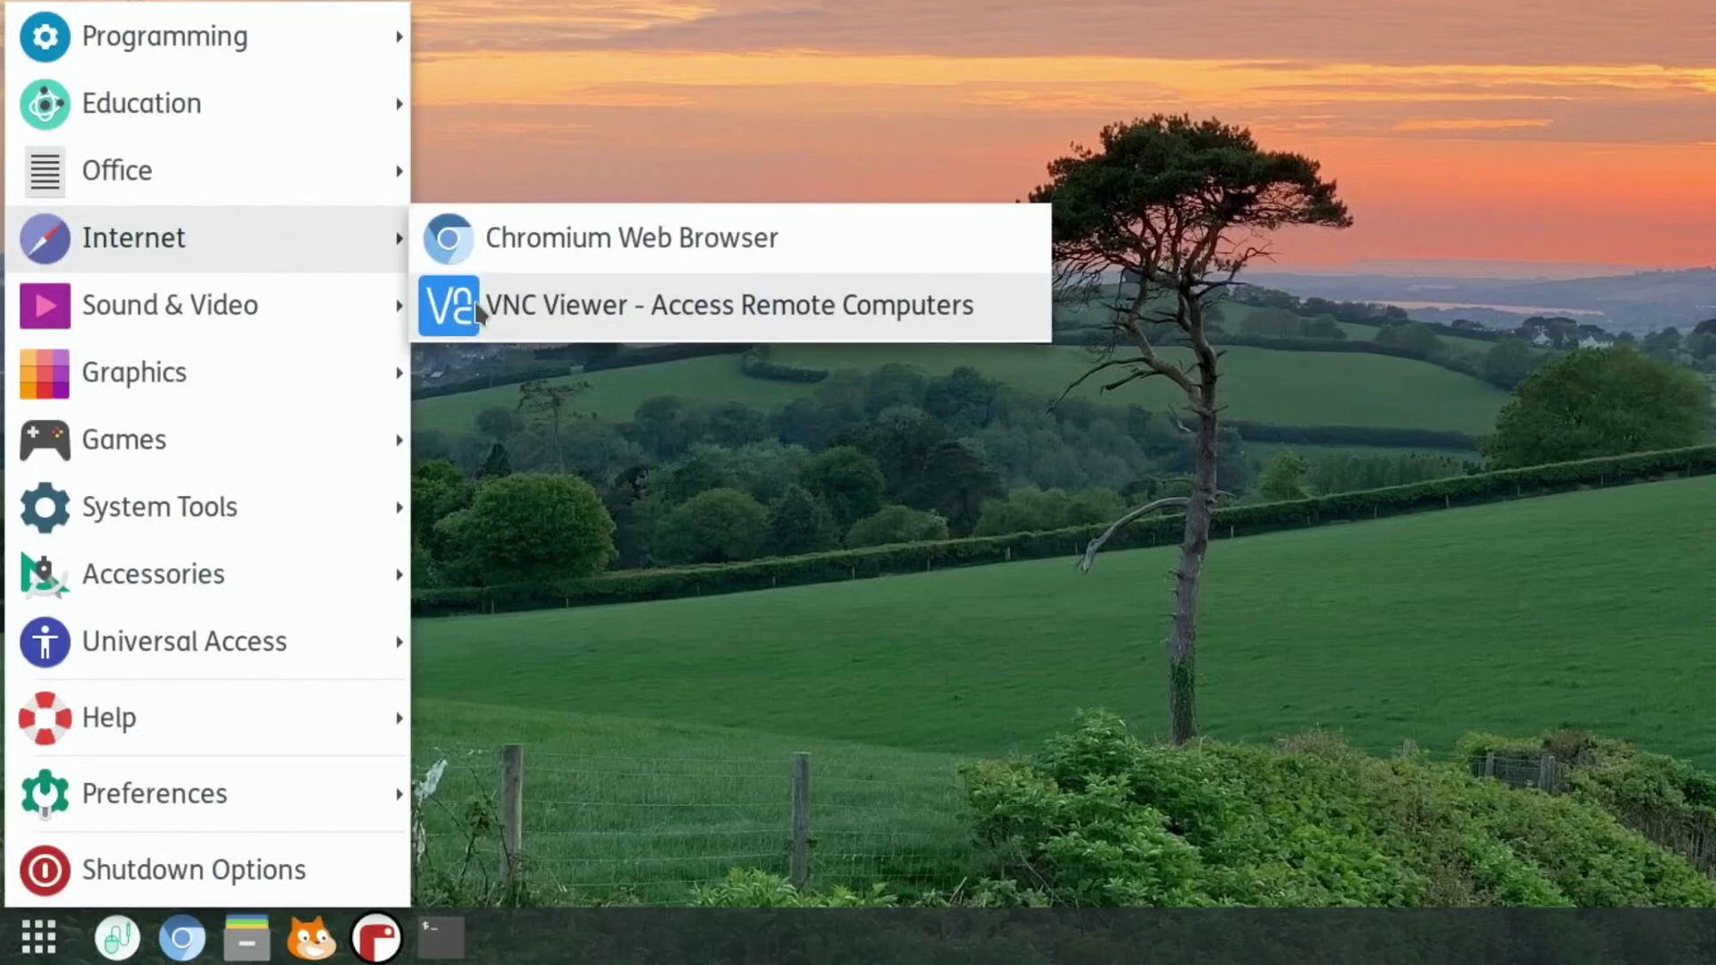
{"action": "mouse_move", "coordinate": [297, 327]}
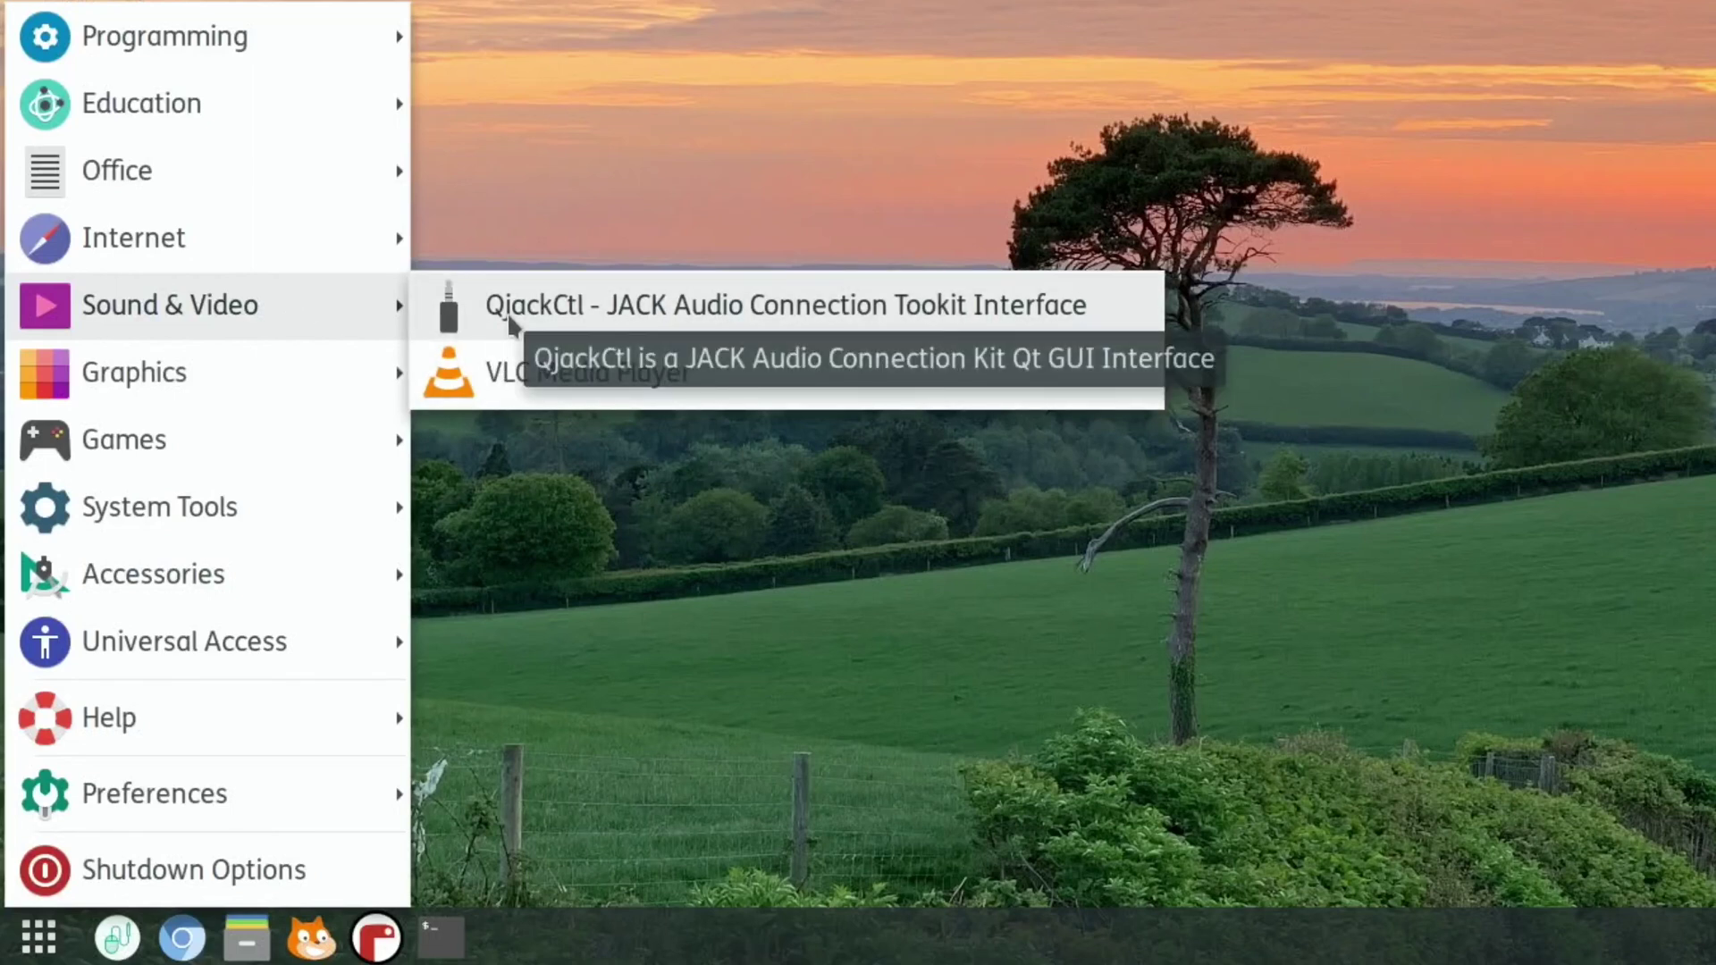
{"action": "mouse_move", "coordinate": [312, 376]}
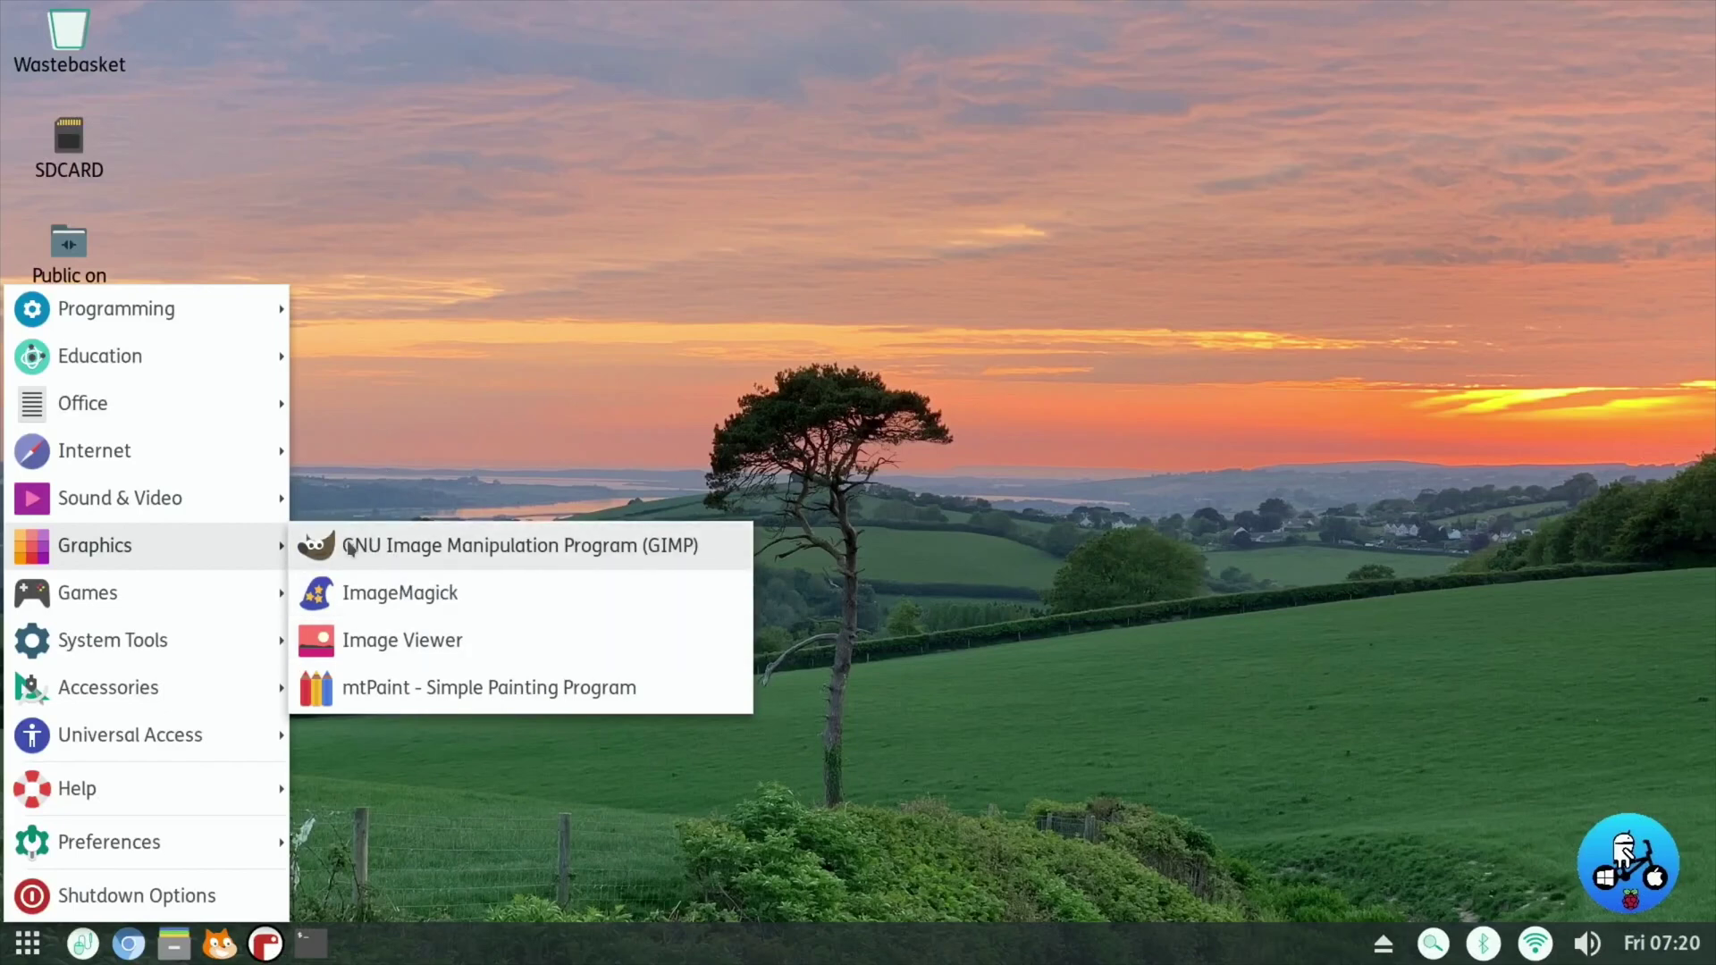
{"action": "mouse_move", "coordinate": [177, 595]}
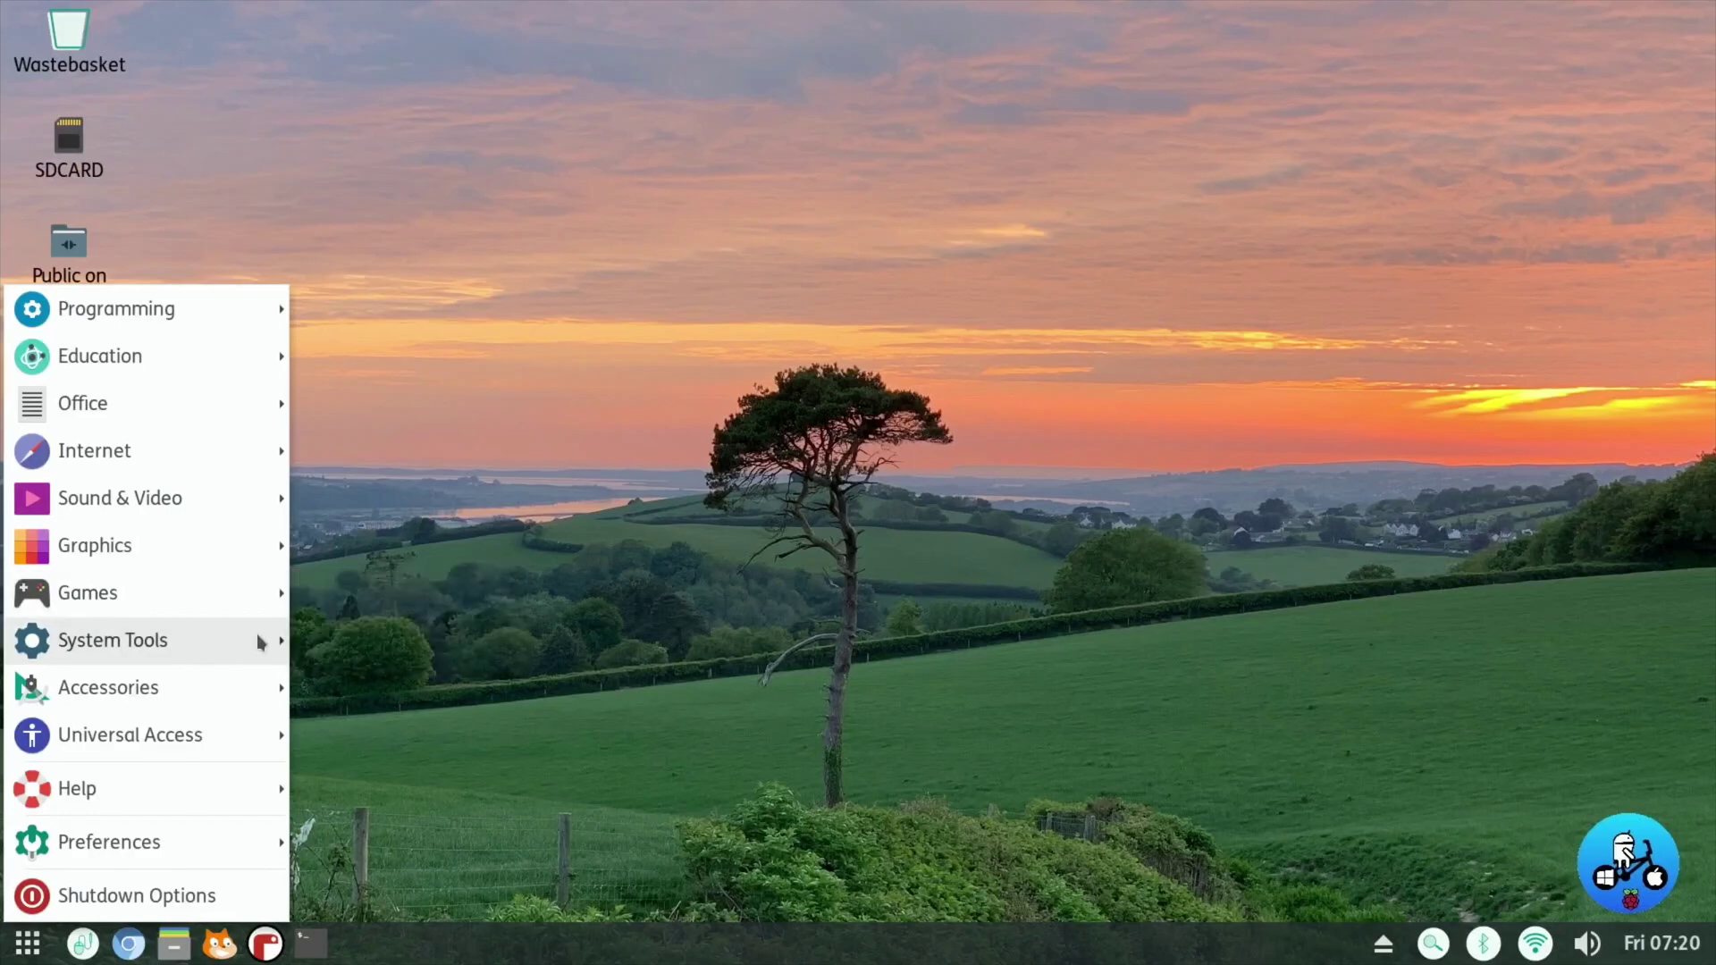
Look over the installed System Tools and start a check for pi-topOS software updates
{"action": "mouse_move", "coordinate": [217, 636]}
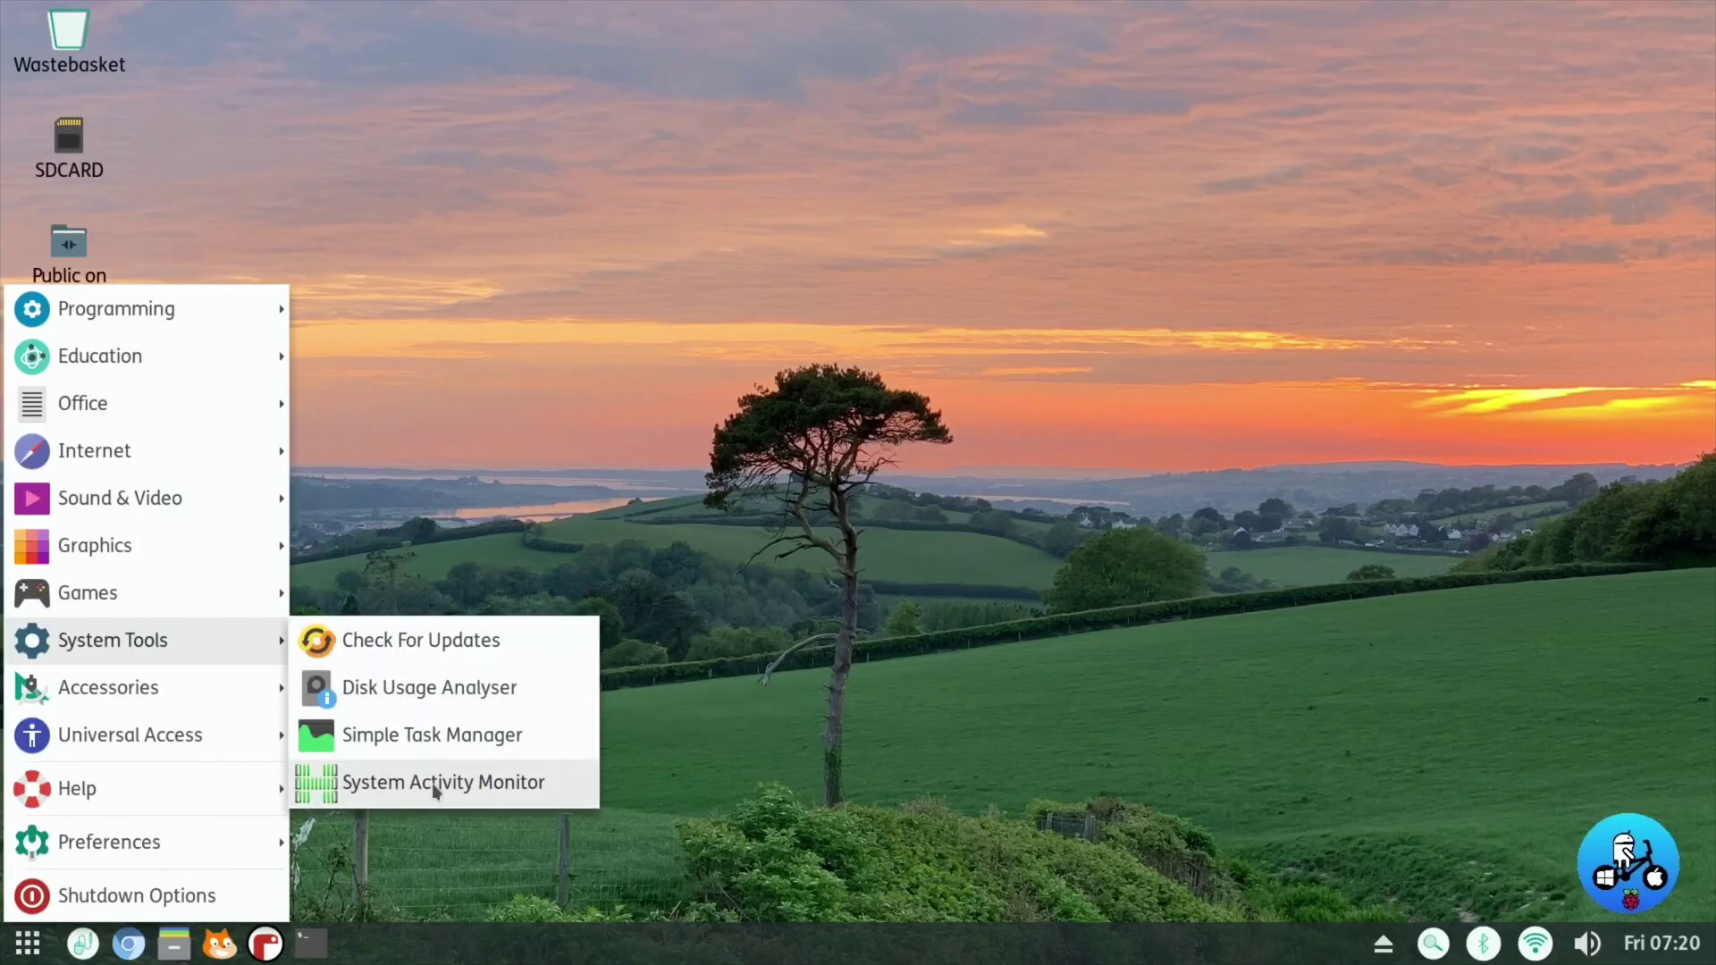
{"action": "left_click", "coordinate": [408, 643]}
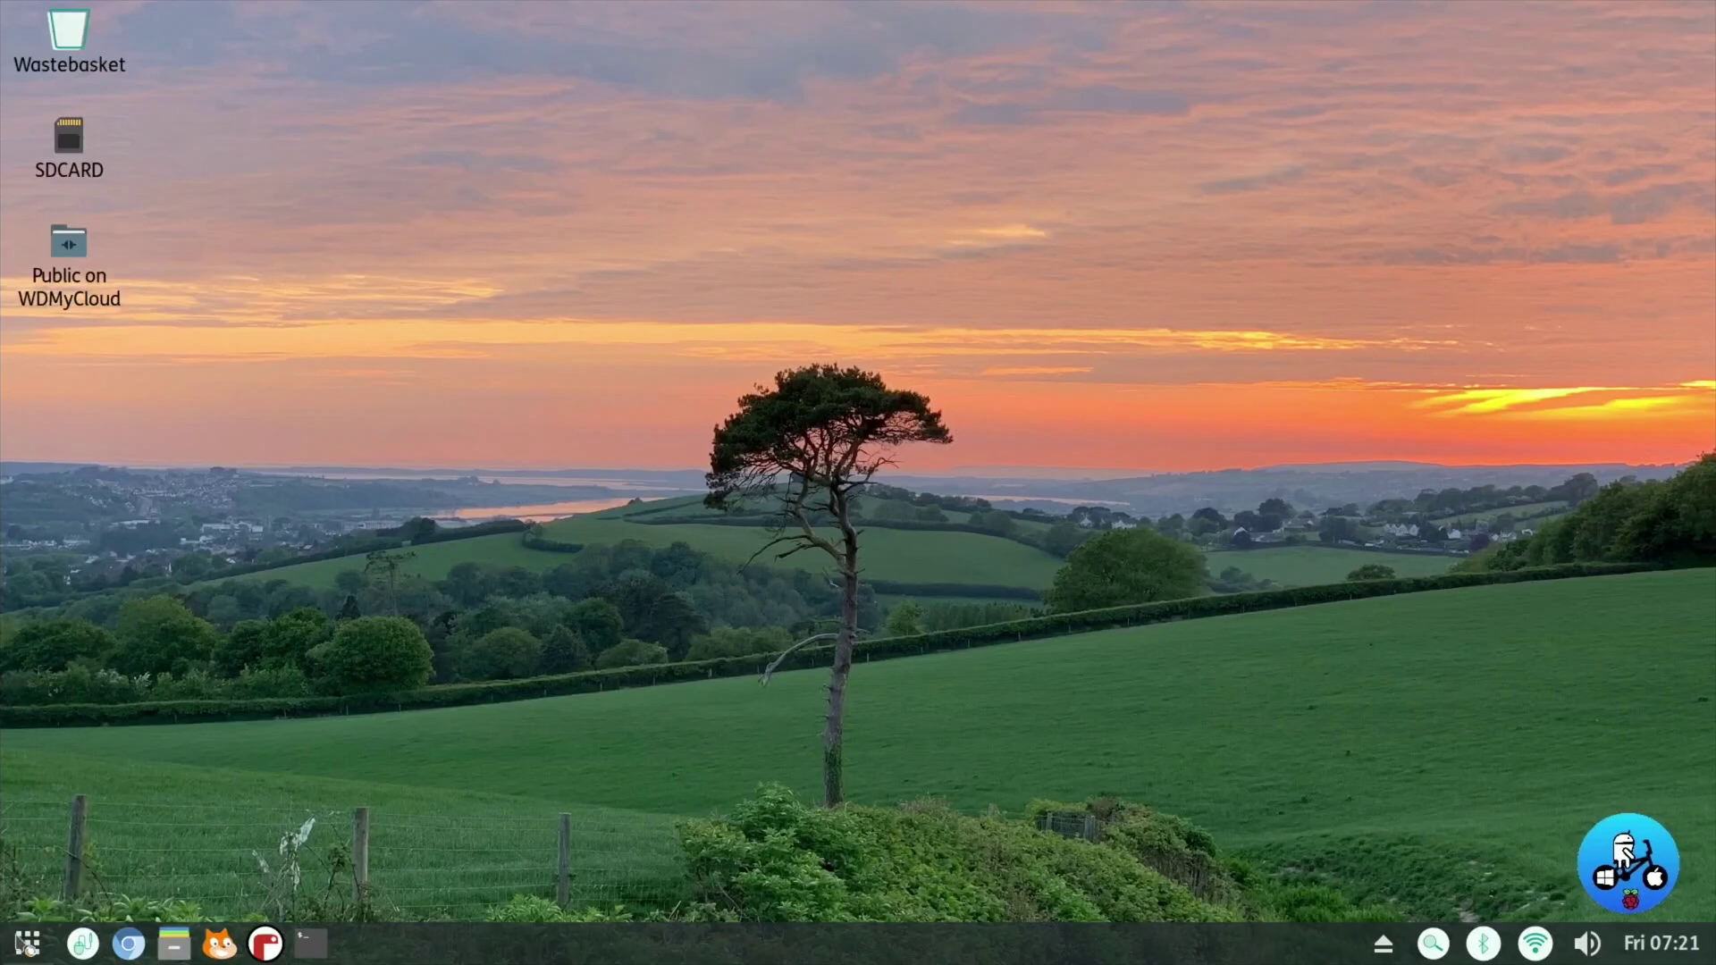
Look over the installed System Tools and Accessories in the list of applications, including the SD Card Copier
{"action": "left_click", "coordinate": [27, 942]}
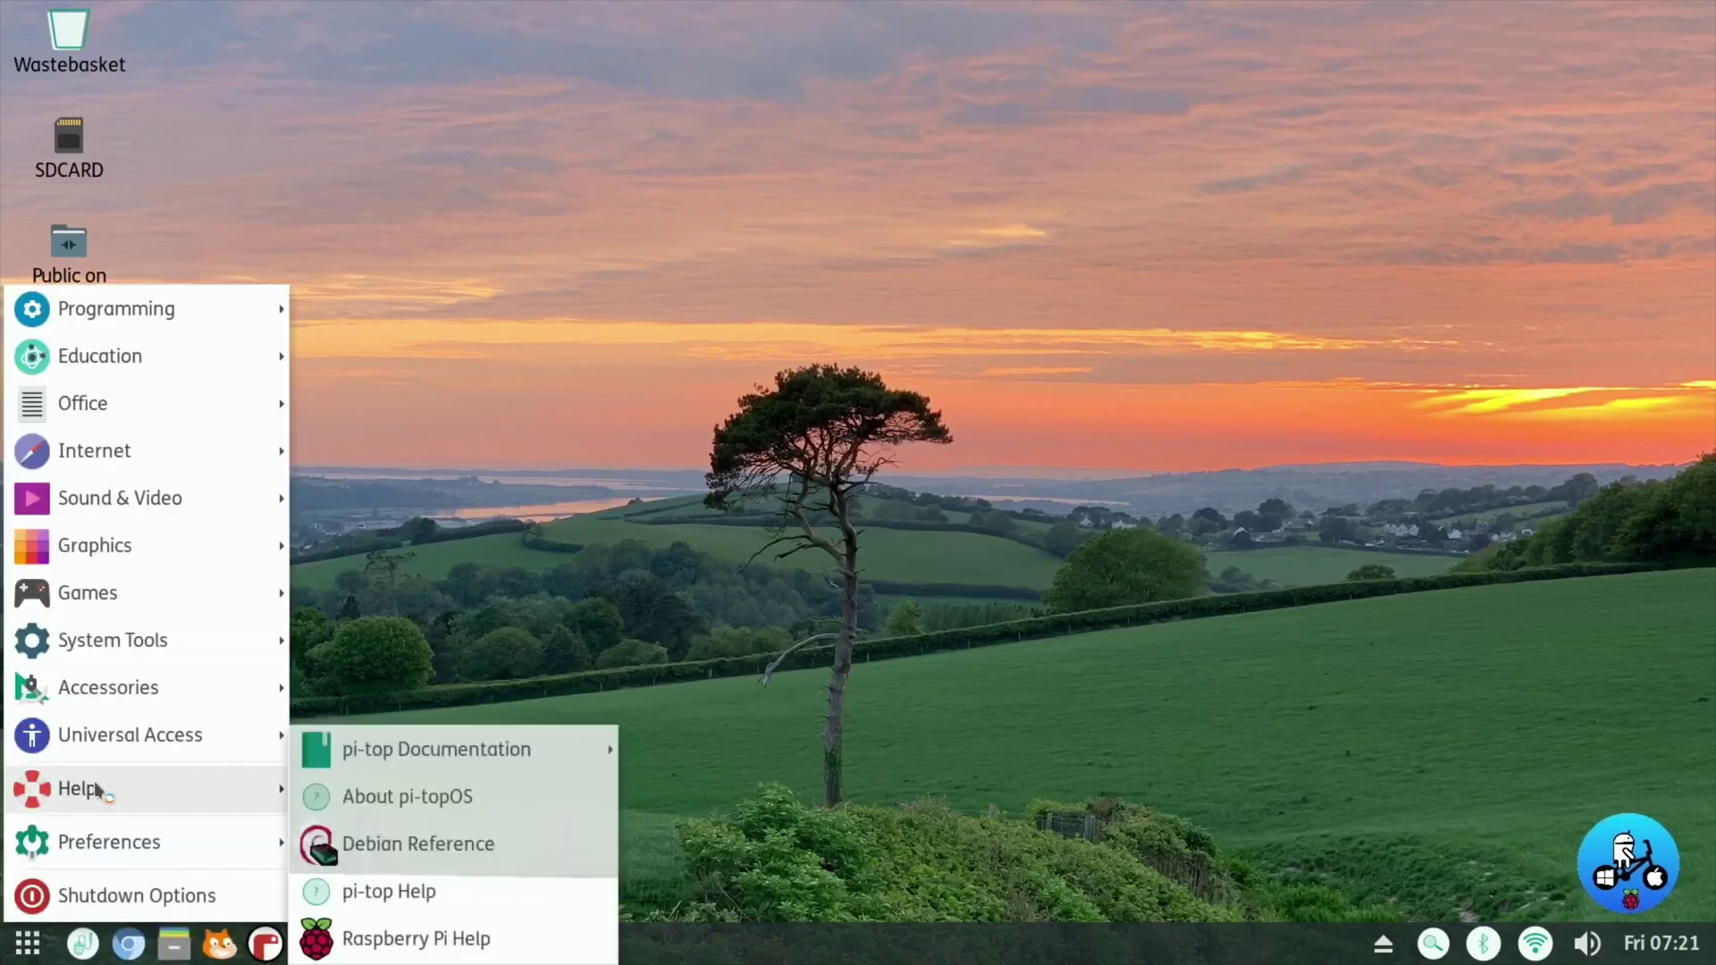
{"action": "mouse_move", "coordinate": [280, 640]}
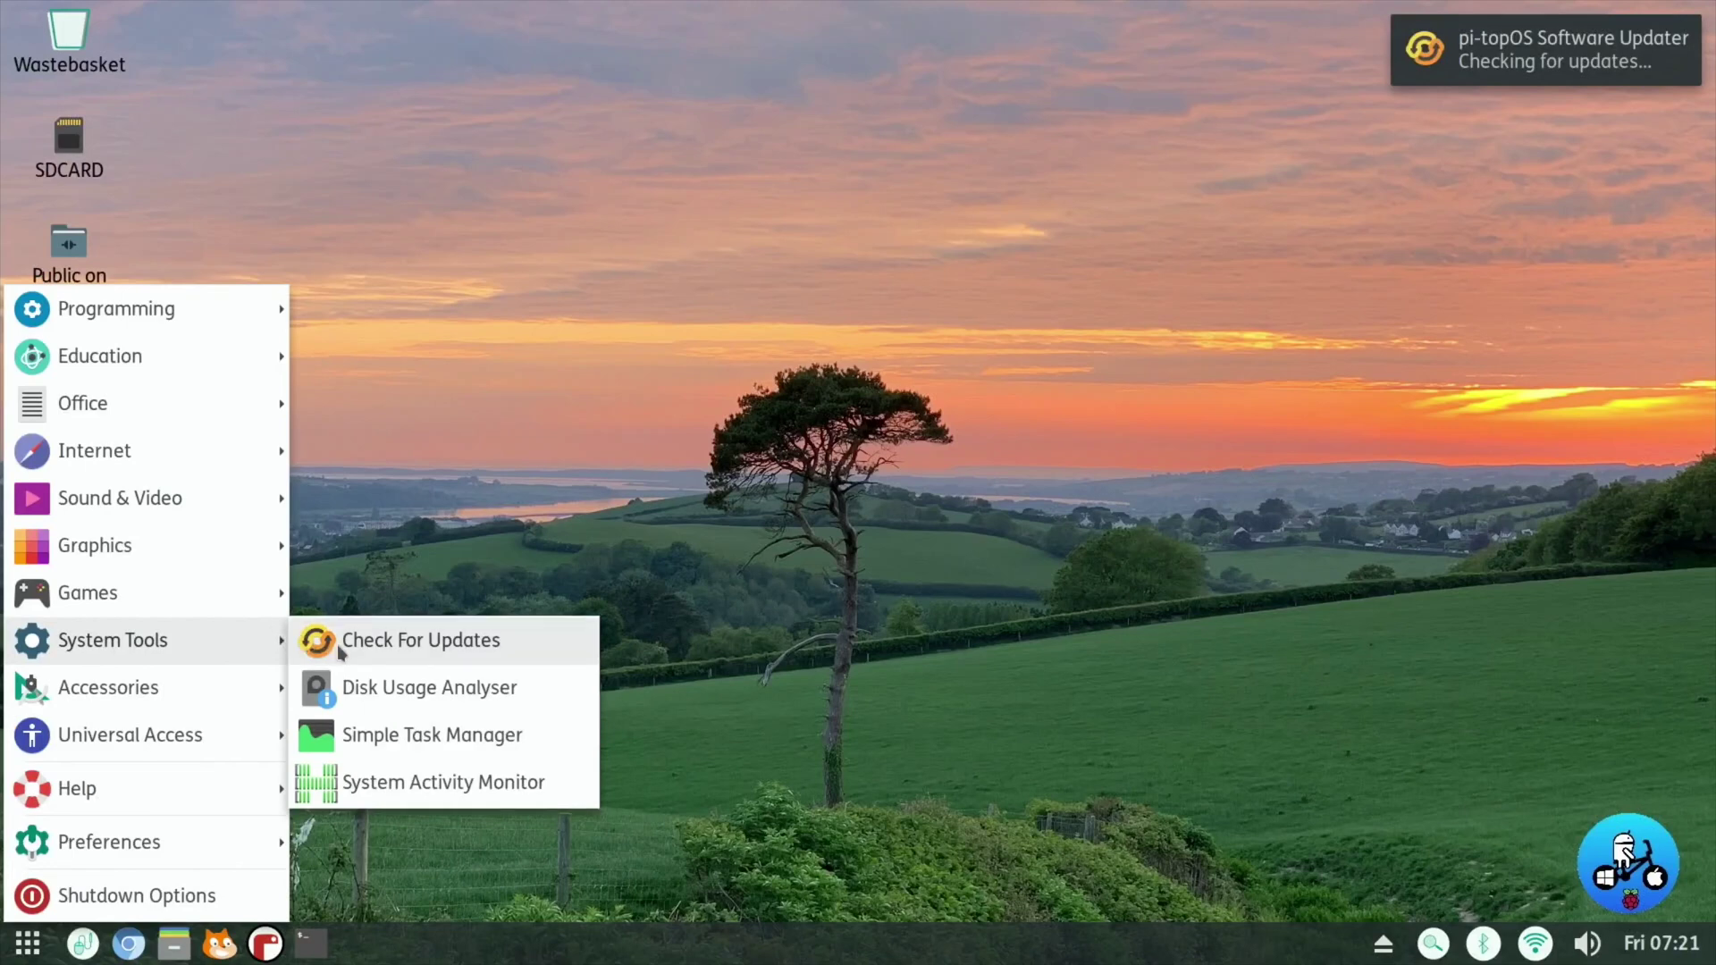
{"action": "mouse_move", "coordinate": [241, 687]}
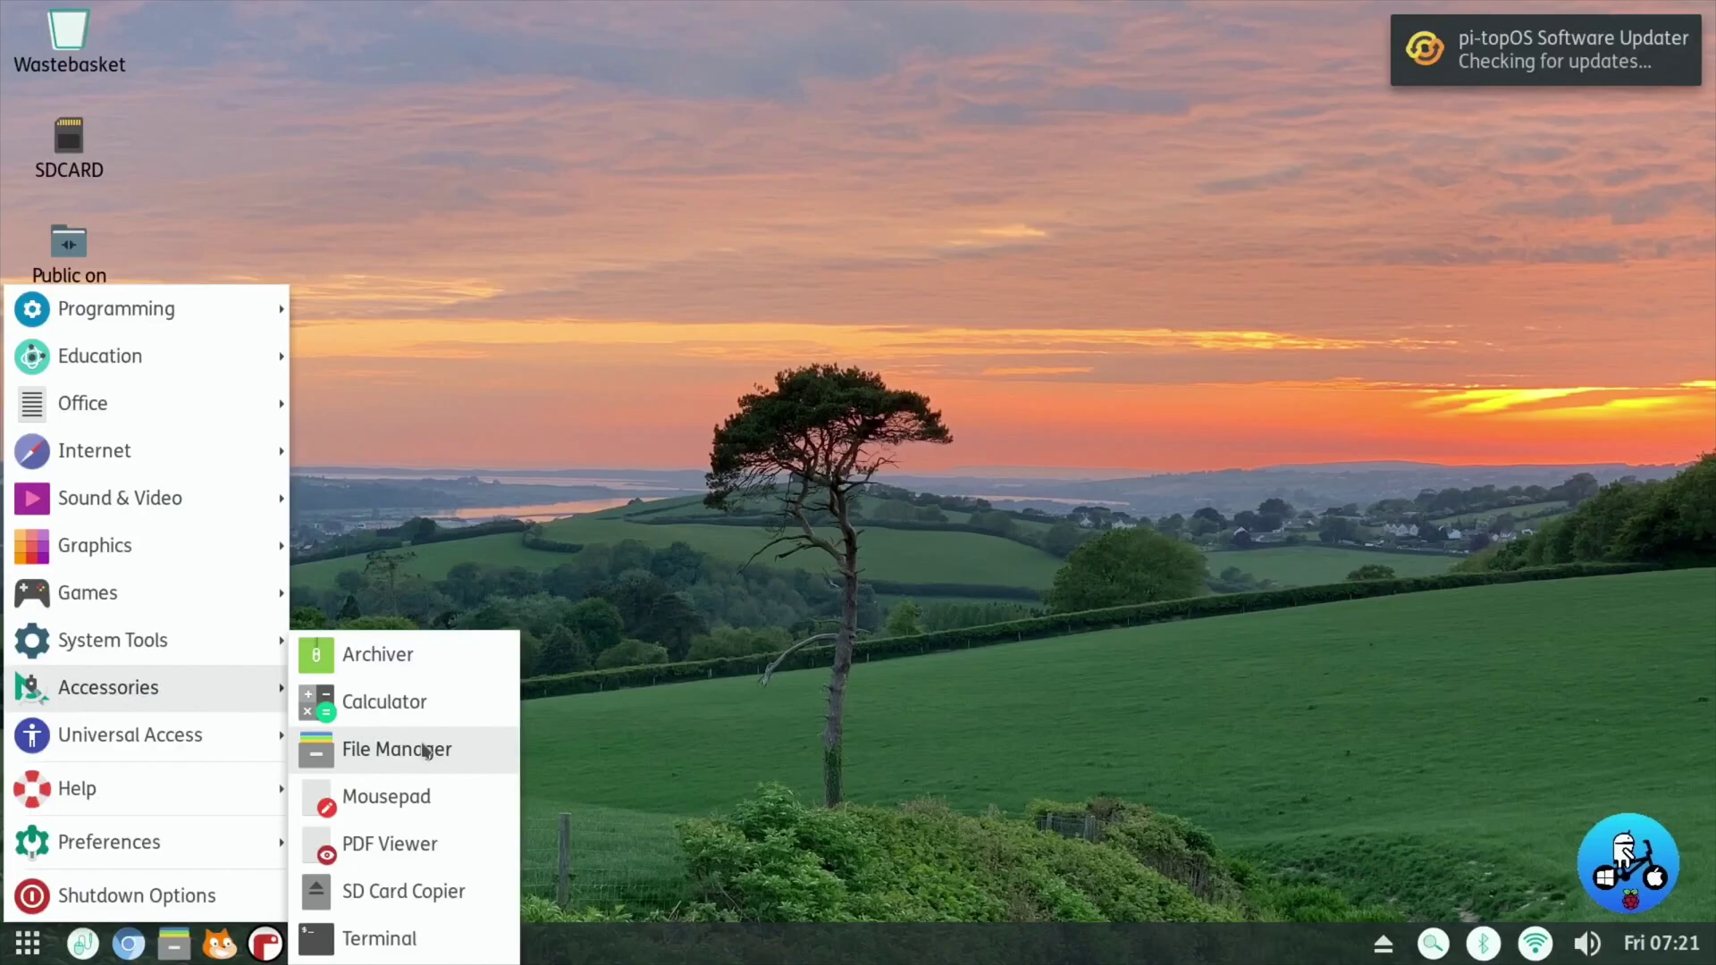
{"action": "left_click", "coordinate": [393, 891]}
{"action": "left_click", "coordinate": [1089, 365]}
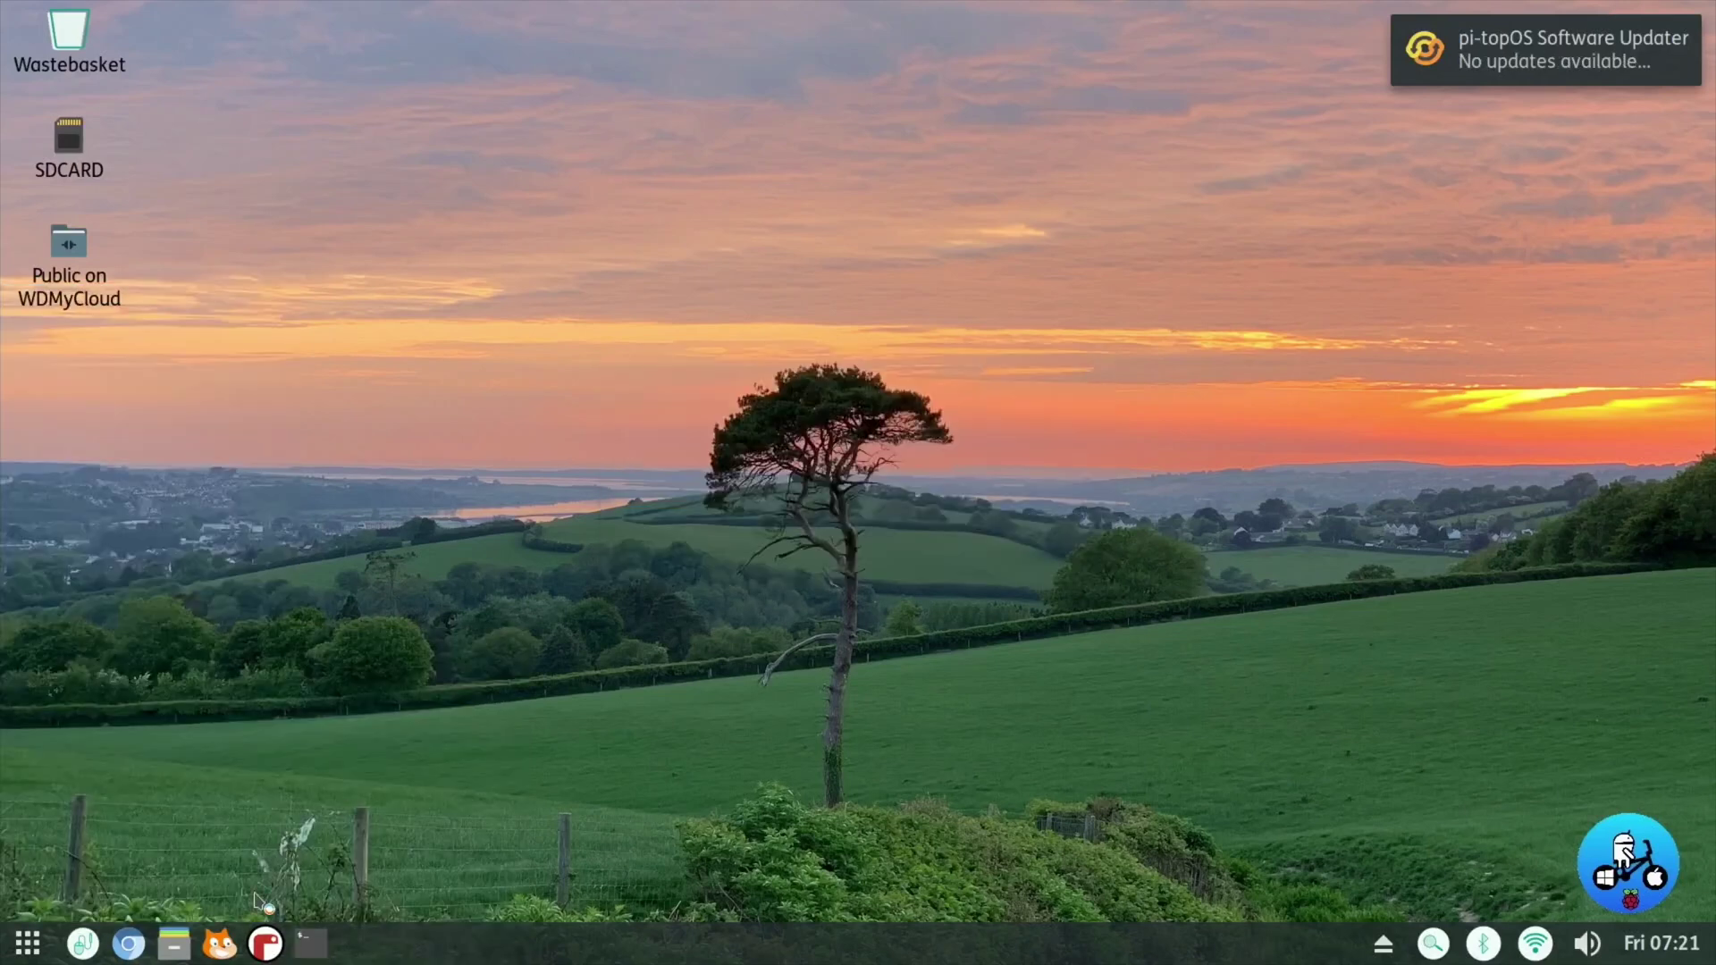
Examine the Help entries, including the General and pi-top [4] documentation, and the available Preferences tools
{"action": "left_click", "coordinate": [30, 955]}
{"action": "mouse_move", "coordinate": [173, 788]}
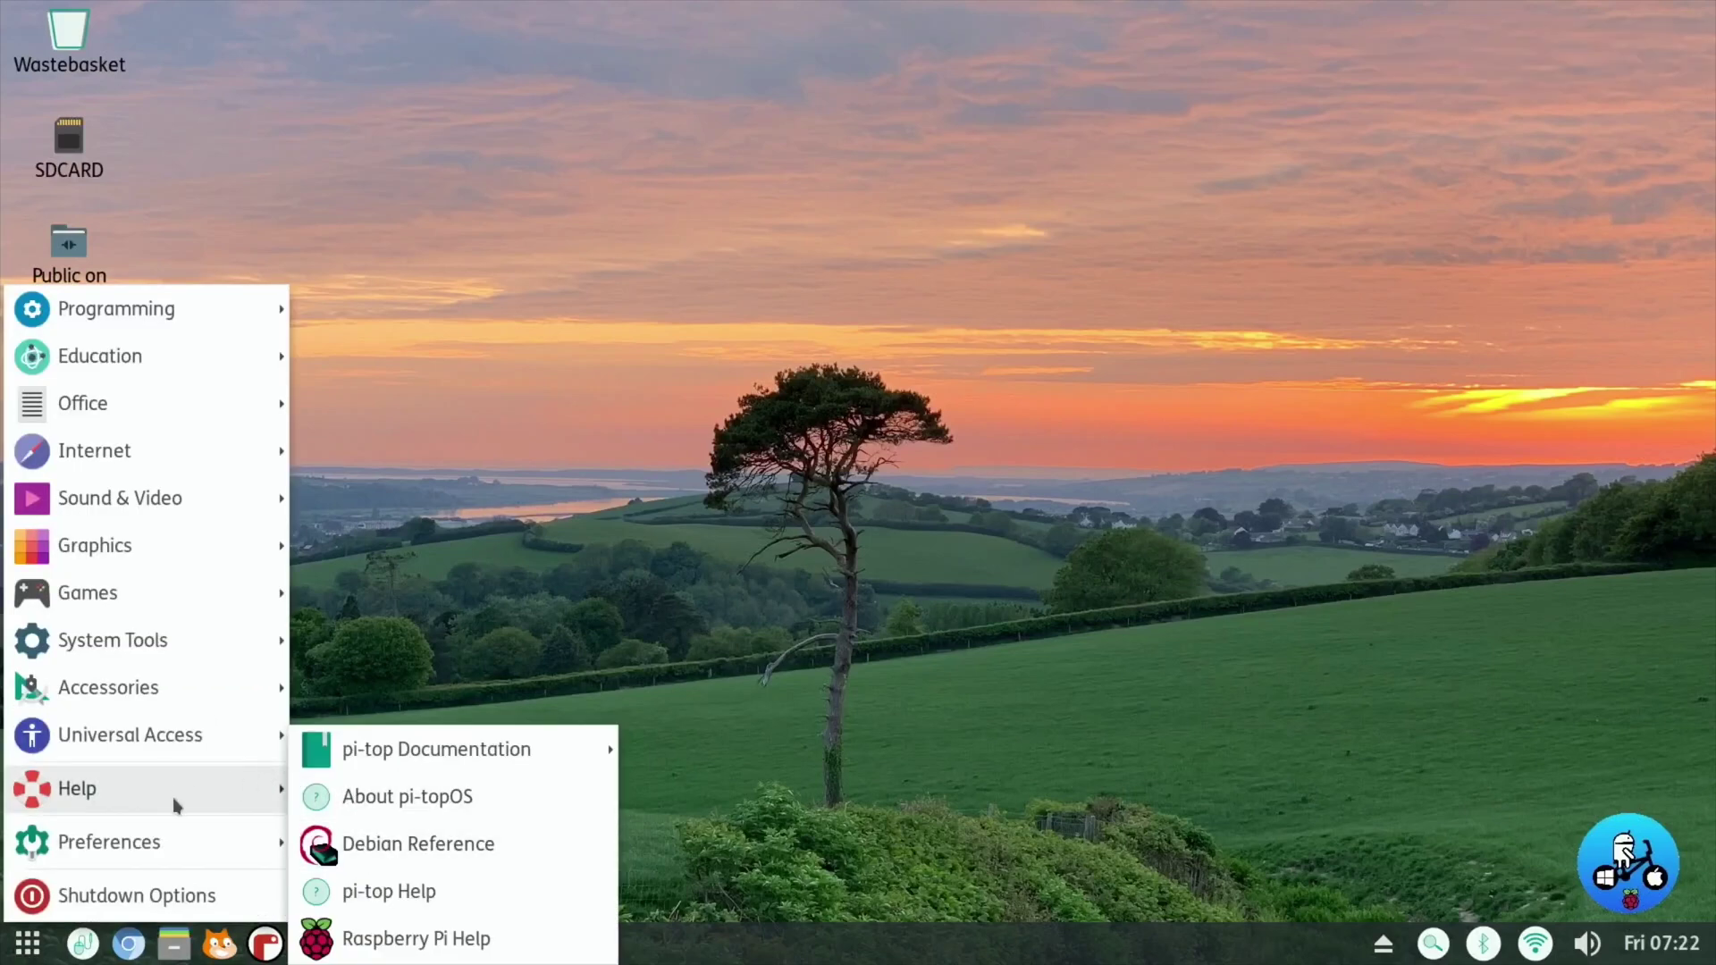
{"action": "mouse_move", "coordinate": [407, 760]}
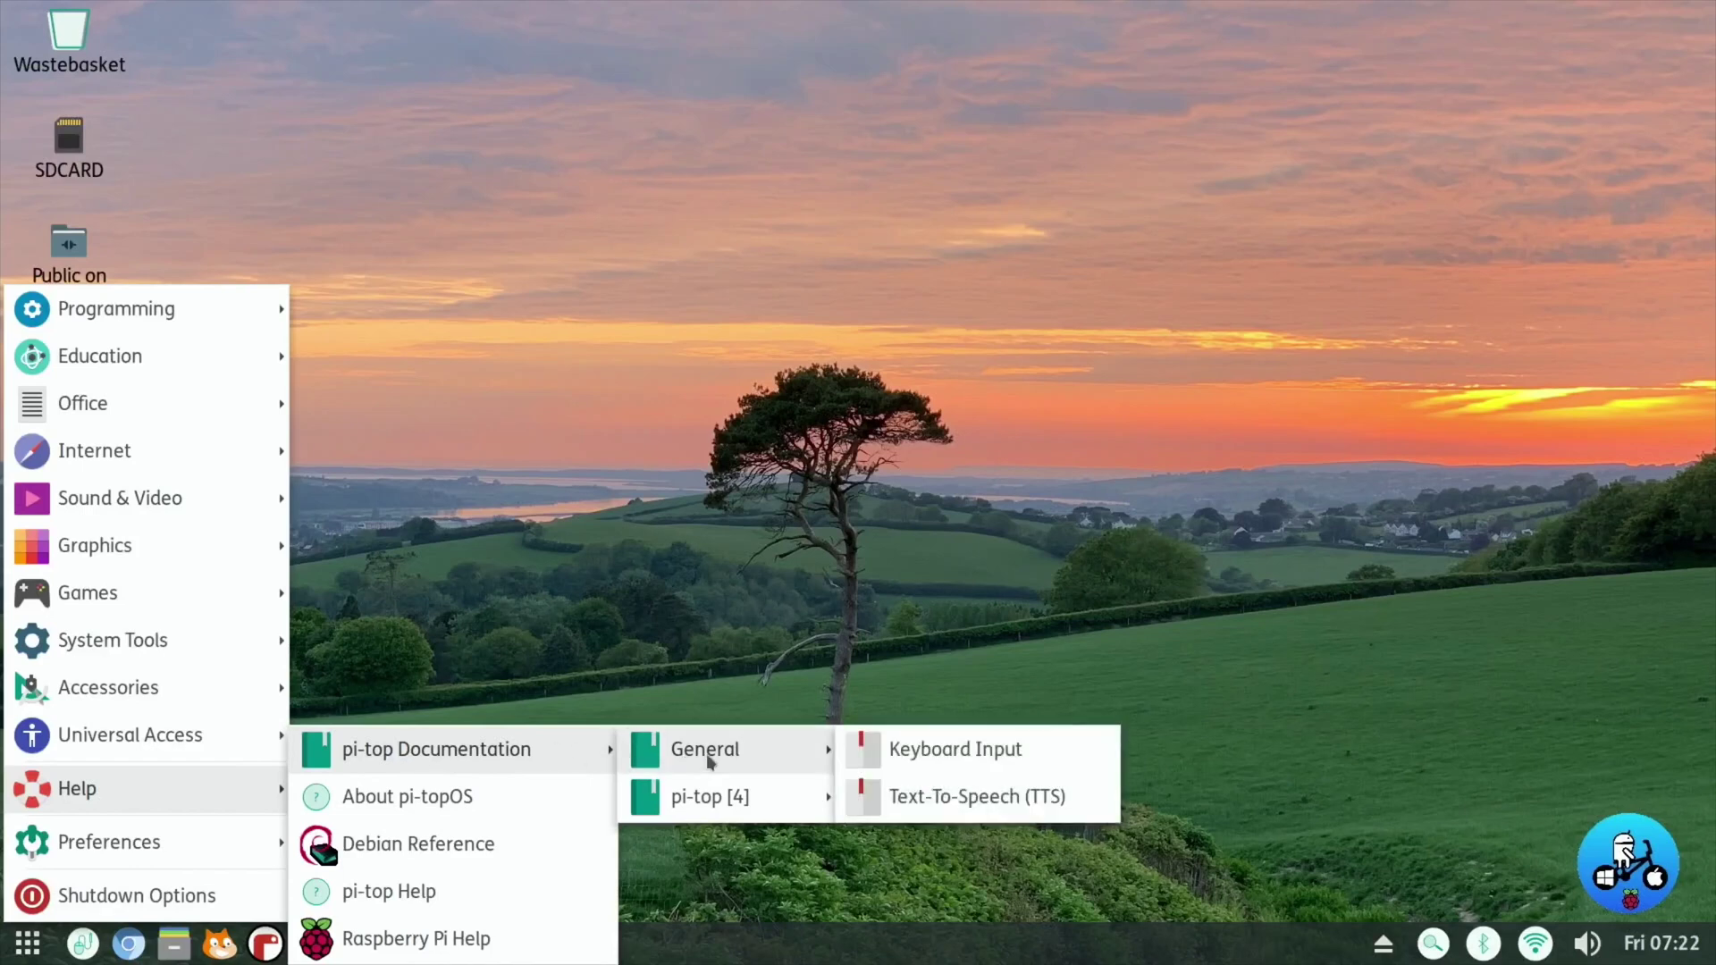
{"action": "mouse_move", "coordinate": [752, 802]}
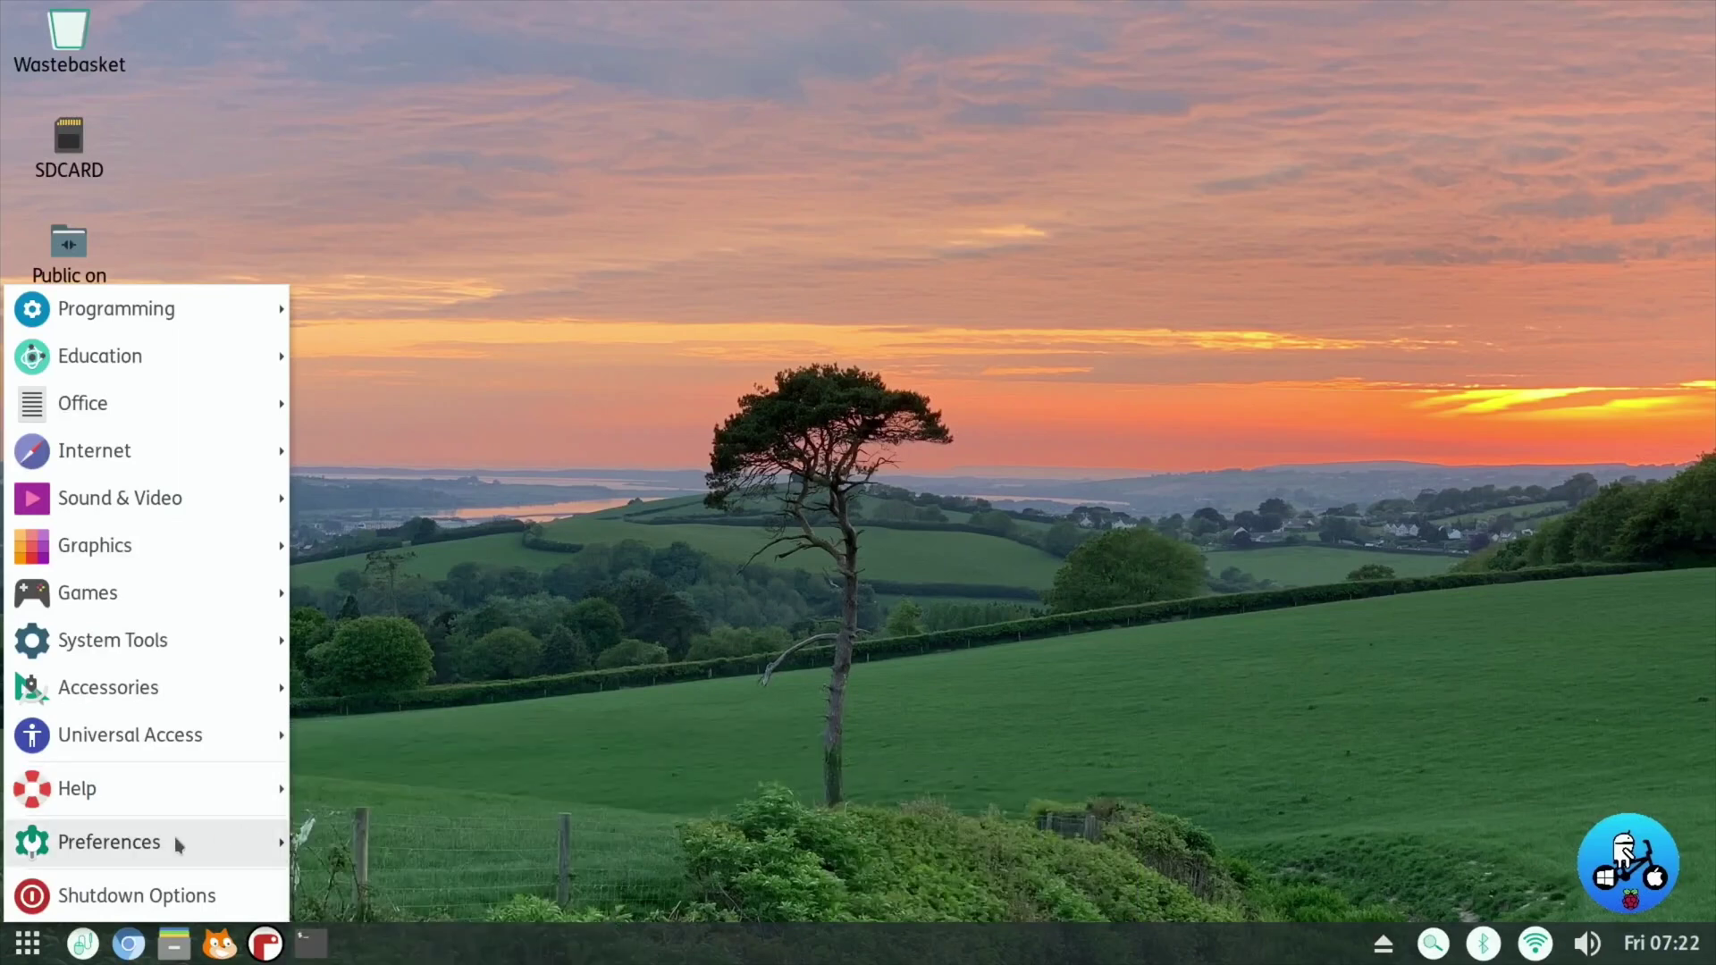
{"action": "mouse_move", "coordinate": [139, 853]}
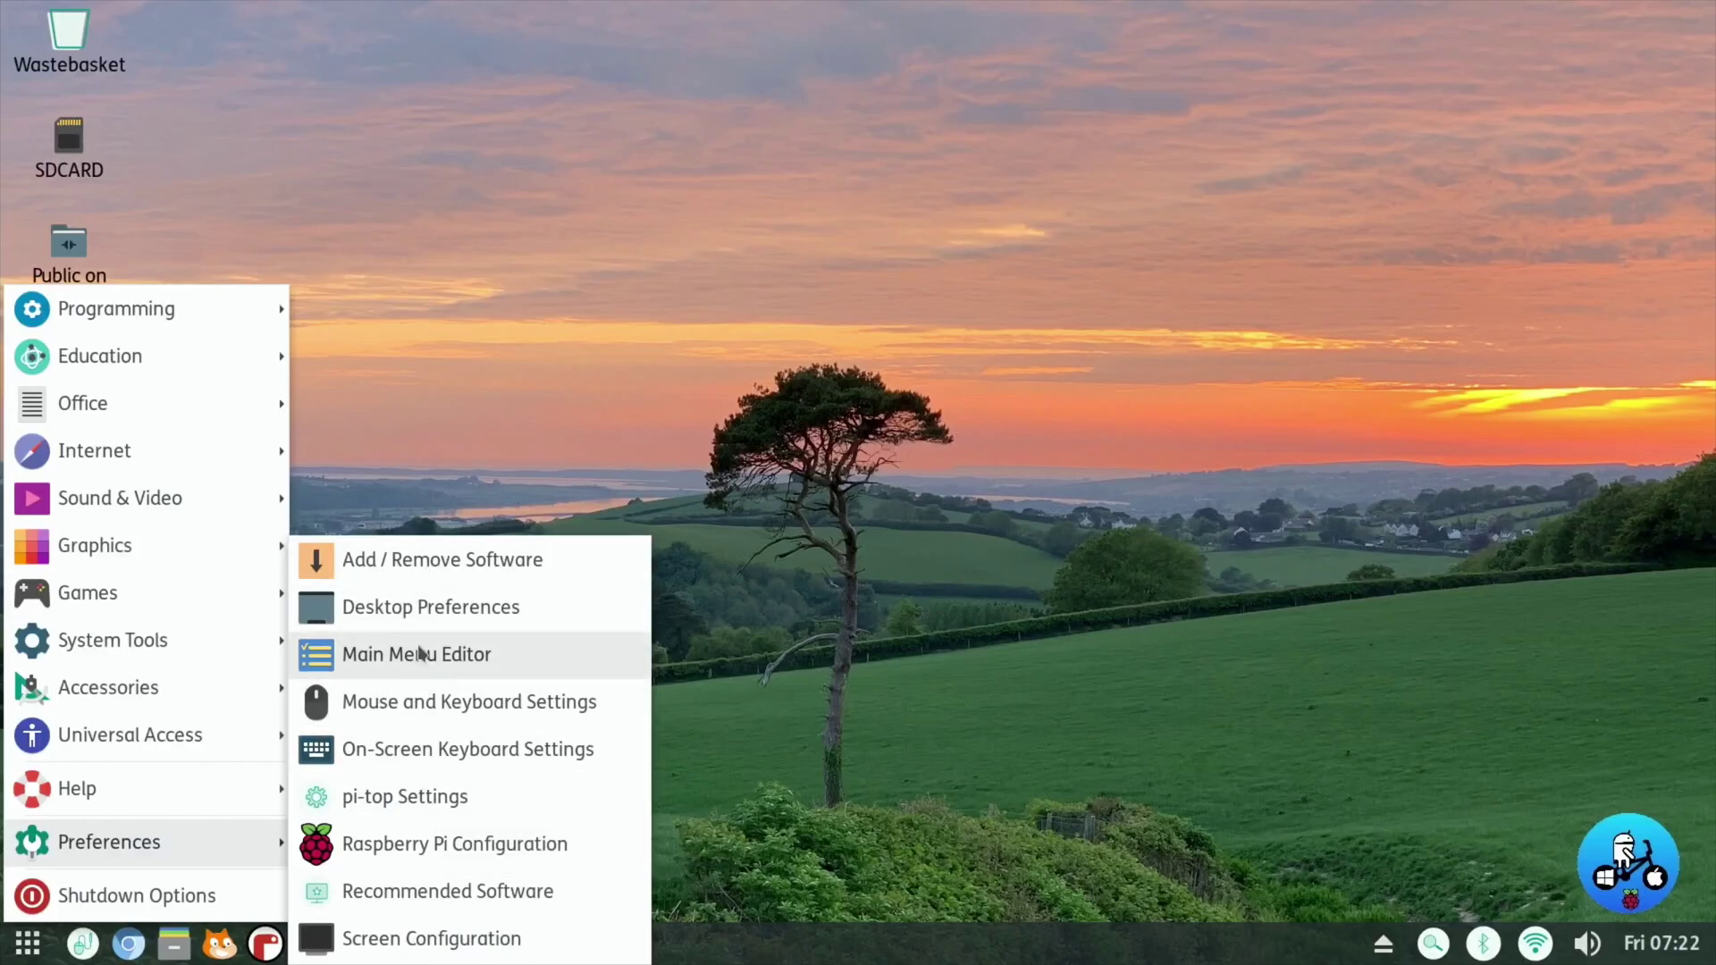
{"action": "left_click", "coordinate": [542, 310]}
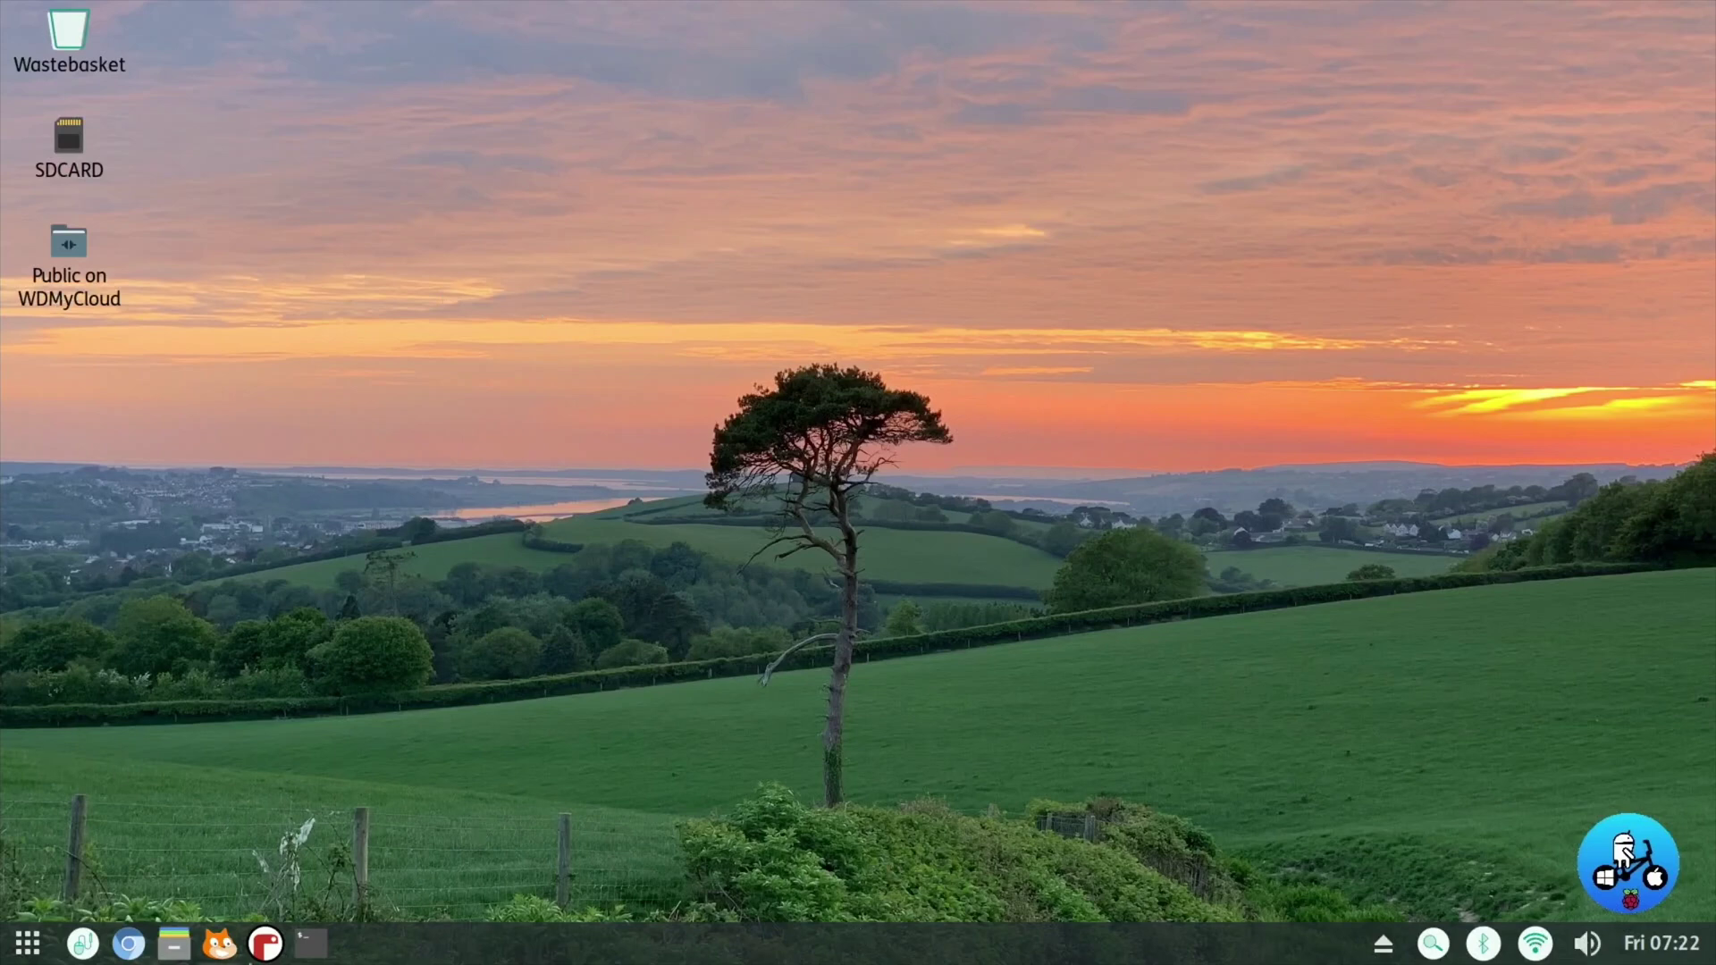
{"action": "key", "text": "super"}
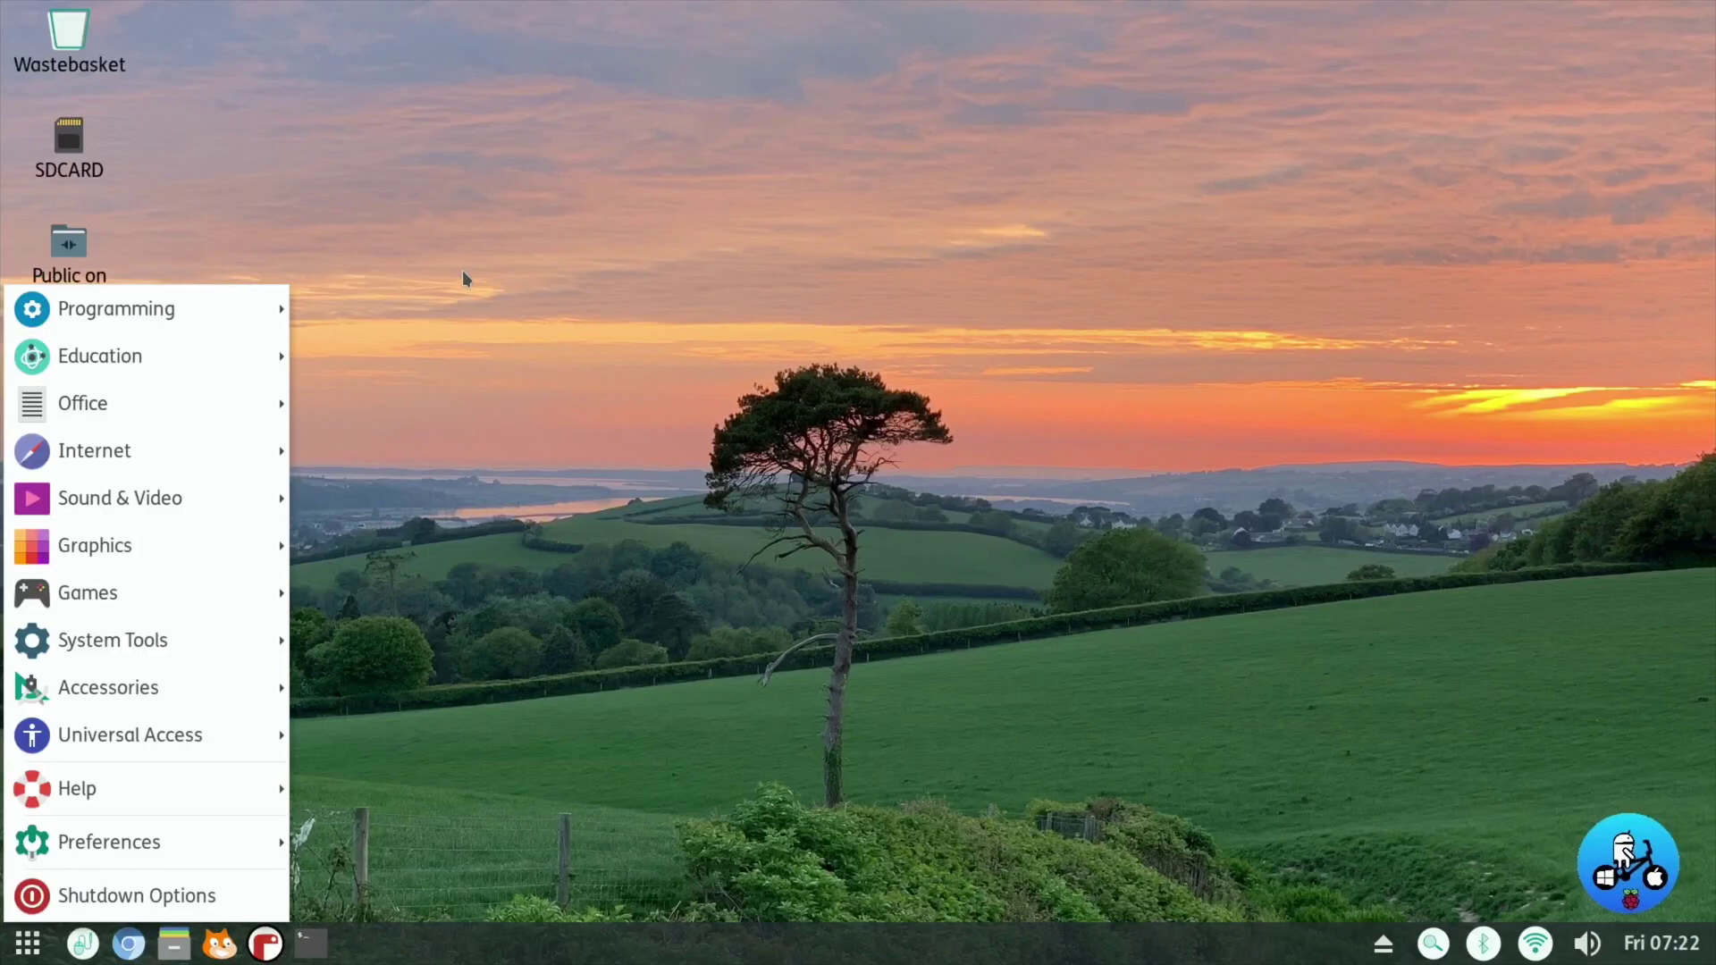
{"action": "left_click", "coordinate": [526, 617]}
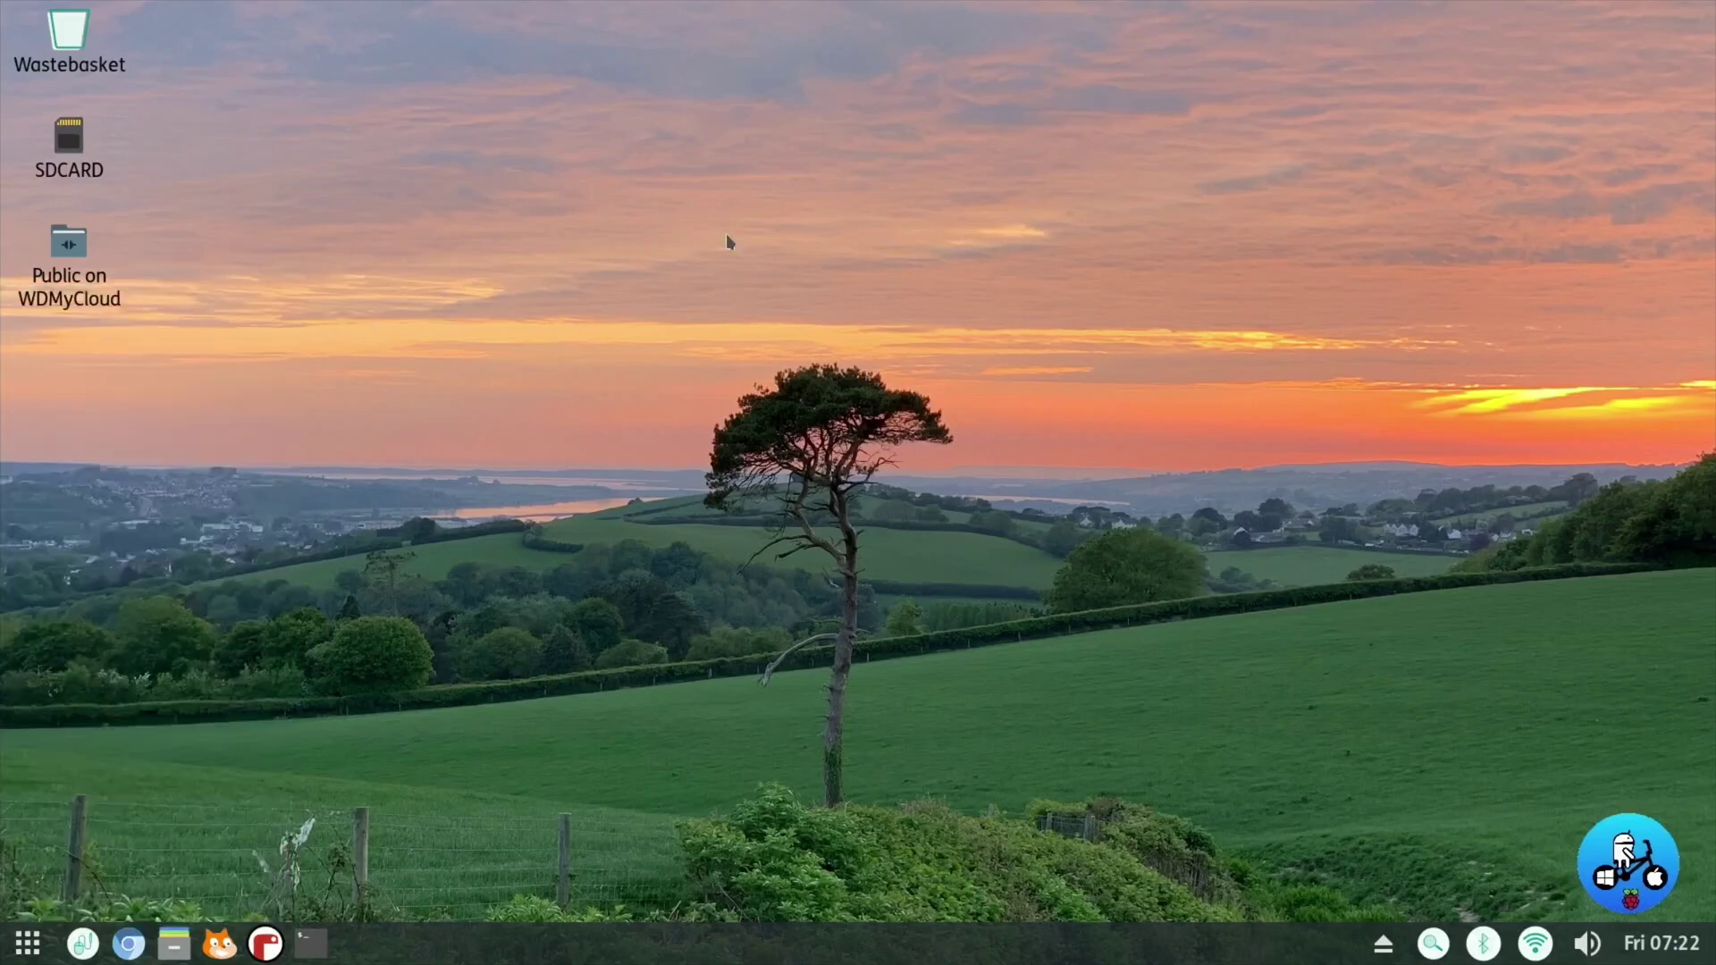